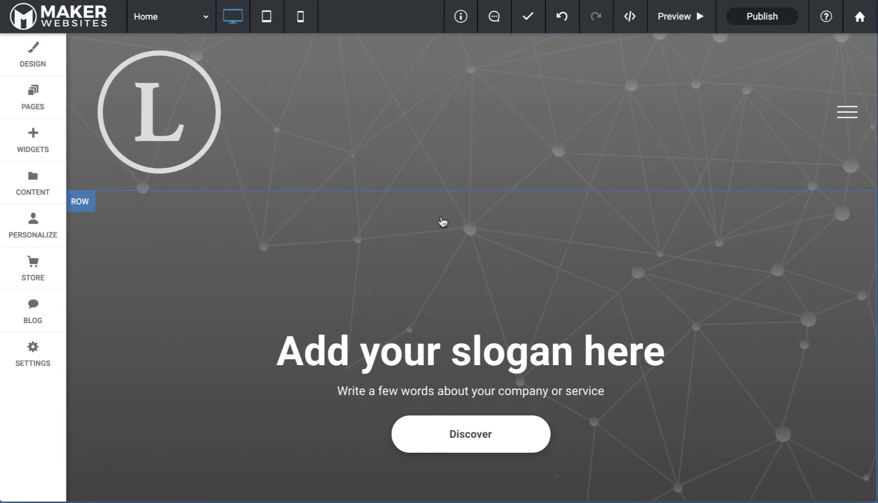
- Look at the header logo's image settings and review the sections of the Home page
{"action": "left_click", "coordinate": [153, 156]}
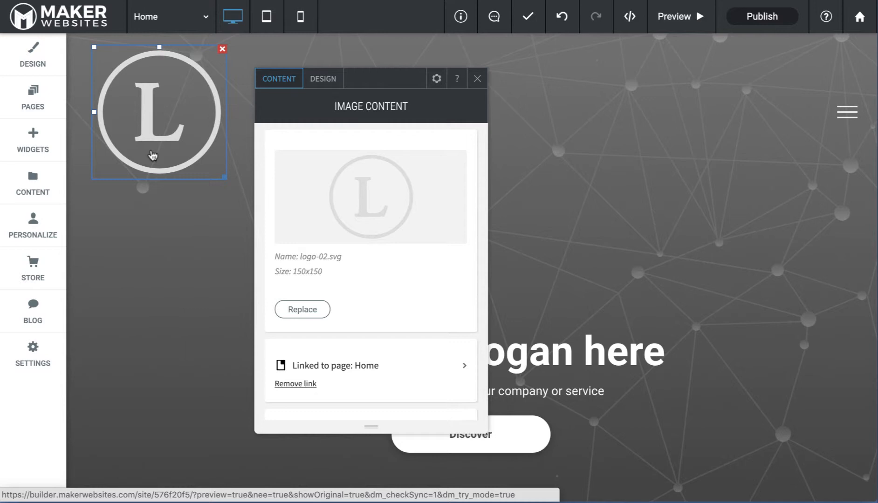
{"action": "left_click", "coordinate": [483, 86]}
{"action": "scroll", "coordinate": [433, 148], "scroll_direction": "down", "scroll_amount": 10}
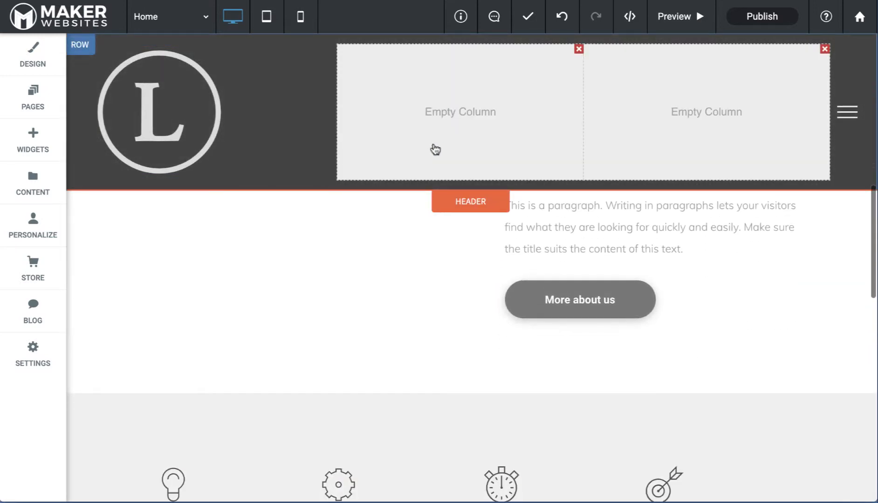
{"action": "scroll", "coordinate": [435, 149], "scroll_direction": "down", "scroll_amount": 10}
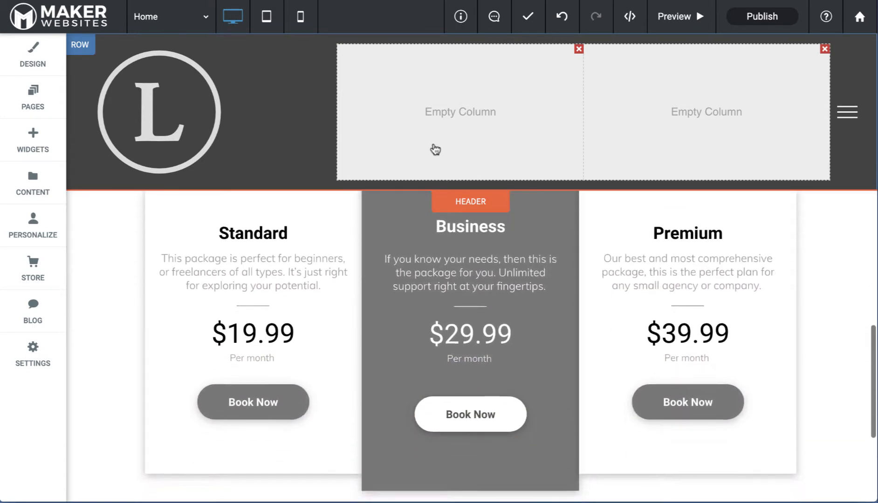
{"action": "scroll", "coordinate": [435, 149], "scroll_direction": "down", "scroll_amount": 3}
{"action": "scroll", "coordinate": [435, 150], "scroll_direction": "up", "scroll_amount": 12}
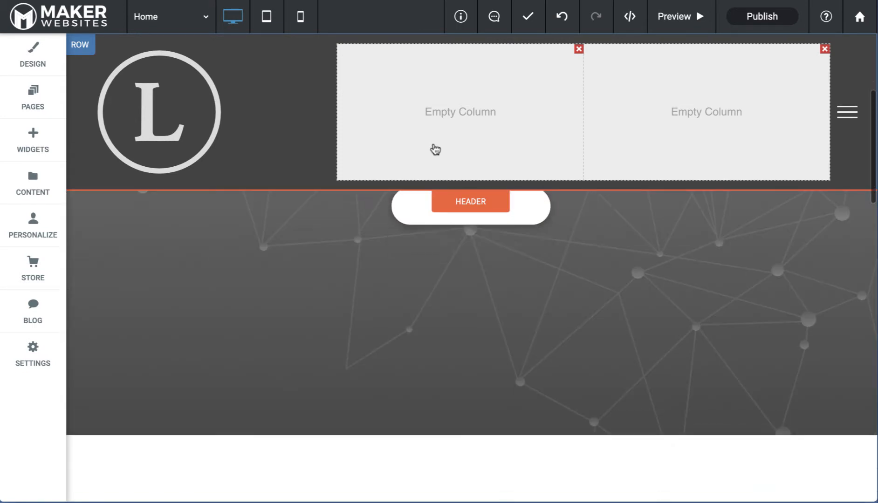
{"action": "scroll", "coordinate": [436, 149], "scroll_direction": "down", "scroll_amount": 5}
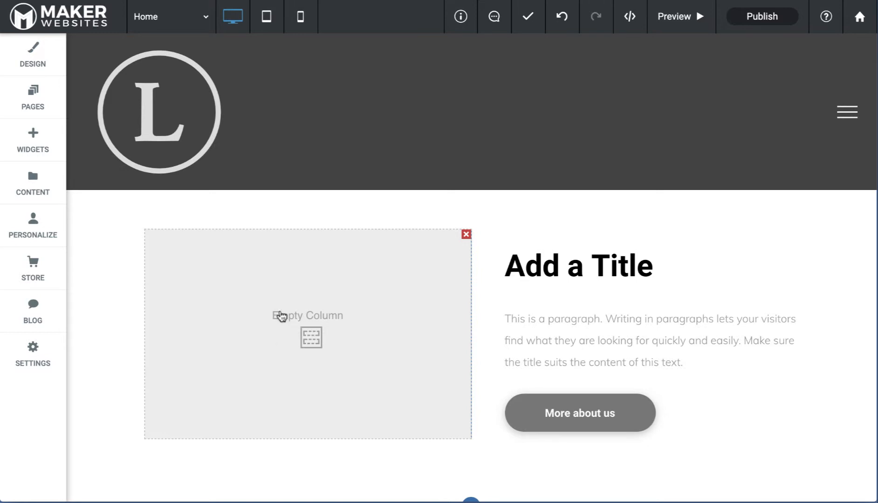
- Find the Image widget by searching for "image" and add it to the empty column beside "Add a Title"
{"action": "left_click", "coordinate": [40, 145]}
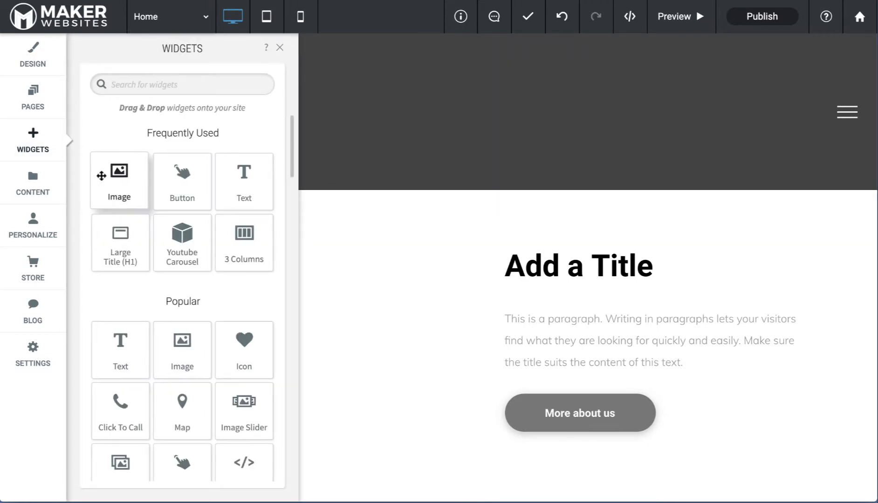
{"action": "left_click", "coordinate": [156, 87]}
{"action": "type", "text": "image"}
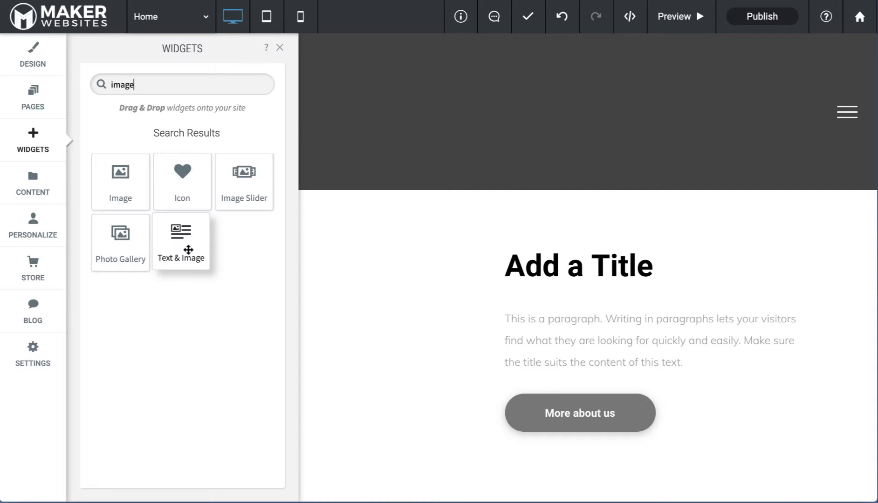
{"action": "left_click_drag", "start_coordinate": [121, 185], "coordinate": [326, 328]}
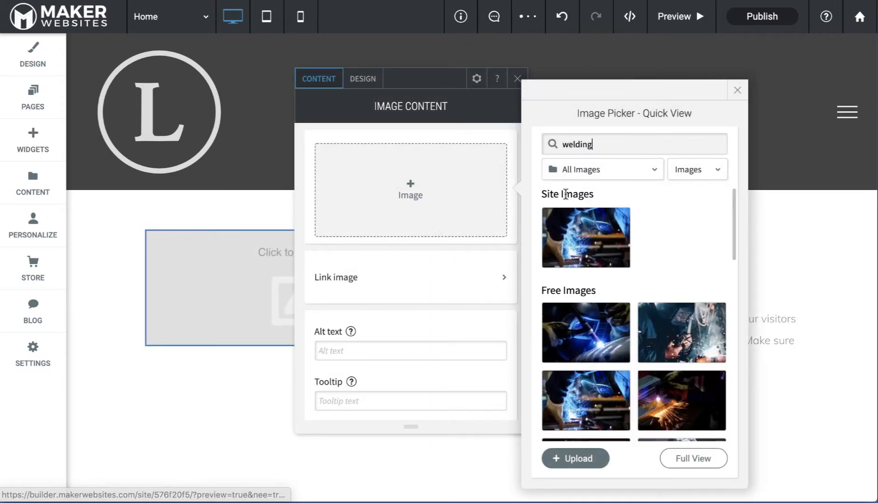
{"action": "left_click_drag", "start_coordinate": [604, 145], "coordinate": [466, 133]}
{"action": "key", "text": "BackSpace"}
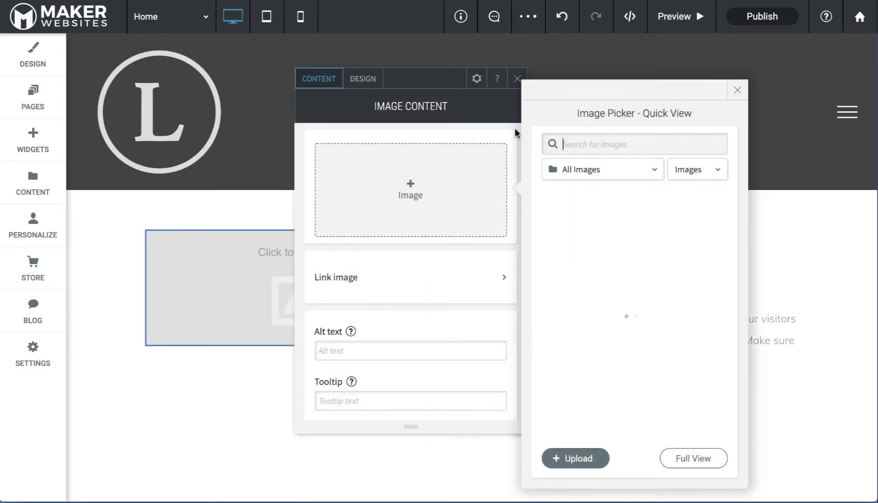
{"action": "left_click", "coordinate": [740, 92]}
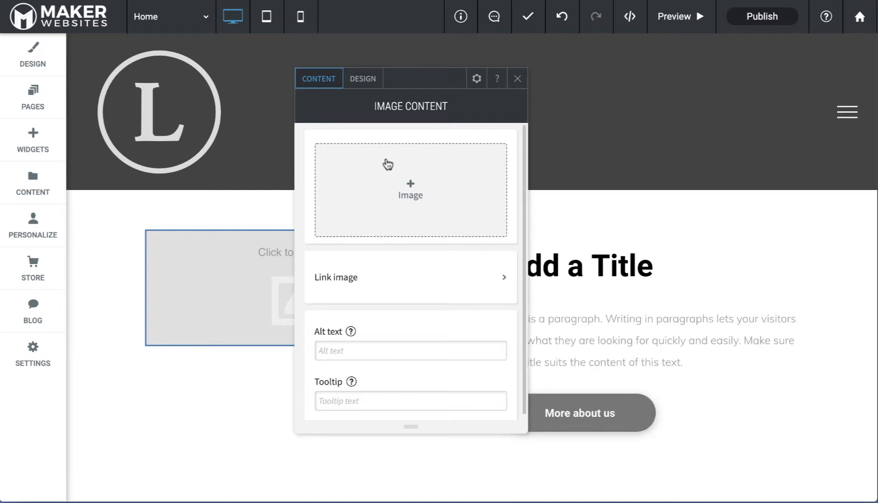
{"action": "left_click", "coordinate": [367, 79]}
{"action": "left_click", "coordinate": [321, 79]}
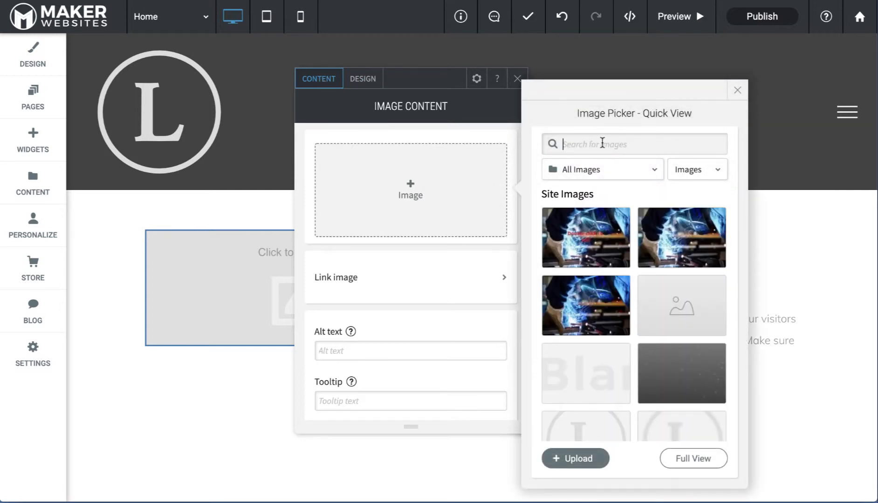
{"action": "left_click", "coordinate": [578, 459]}
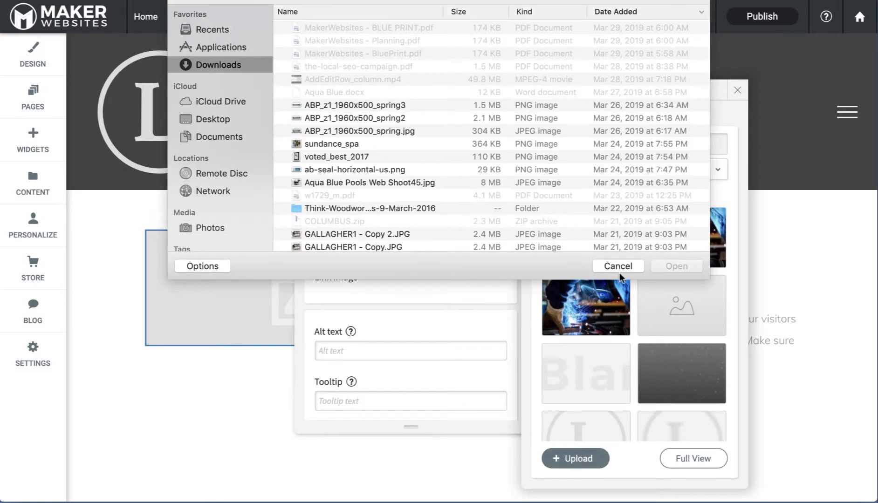
{"action": "left_click", "coordinate": [618, 175]}
- Filter the image picker to Free Images, search for "welding" and browse through the results
{"action": "left_click", "coordinate": [591, 169]}
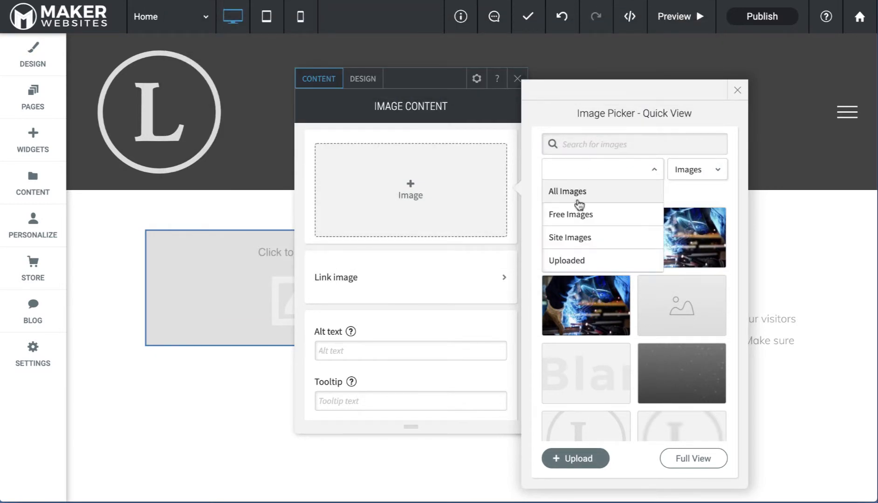
{"action": "left_click", "coordinate": [578, 217]}
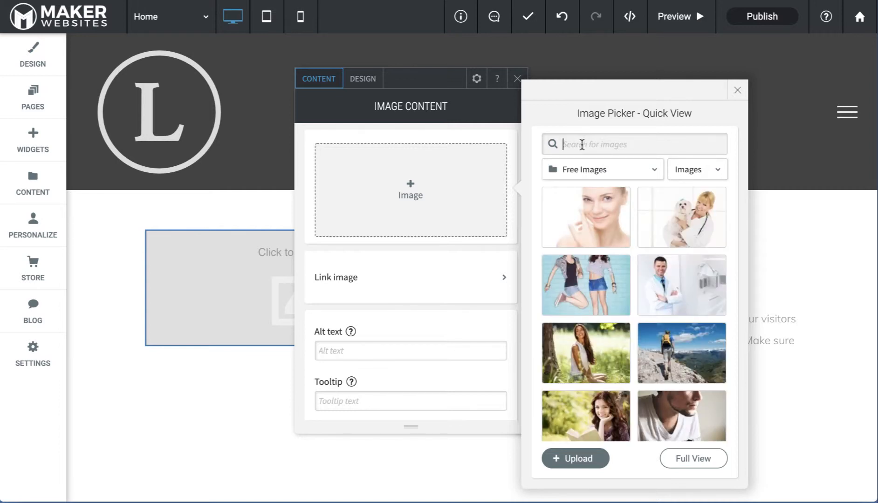
{"action": "type", "text": "welding"}
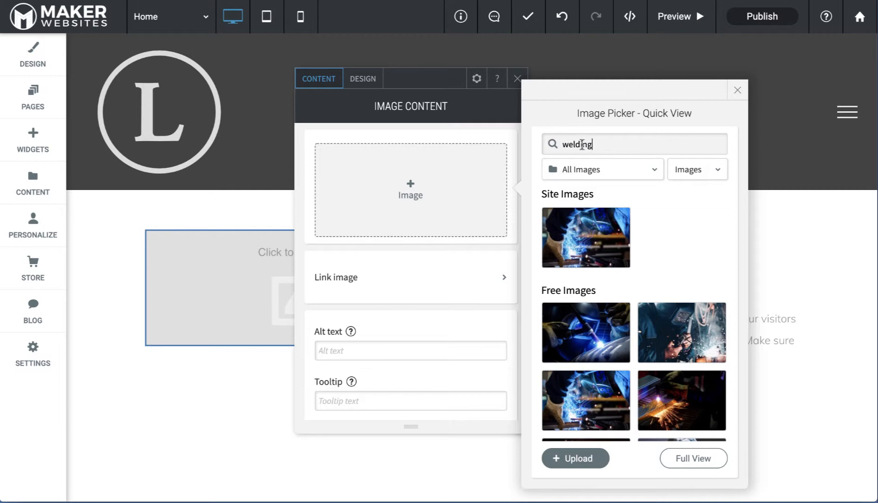
{"action": "scroll", "coordinate": [624, 325], "scroll_direction": "down", "scroll_amount": 8}
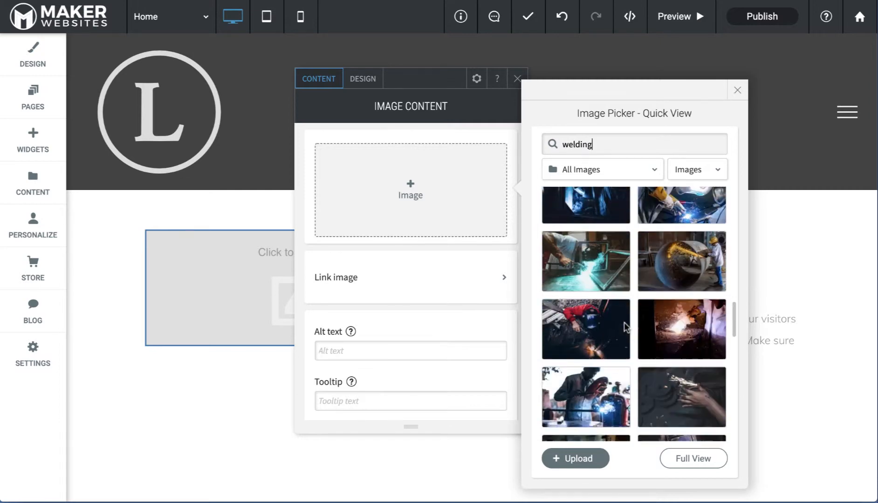
{"action": "scroll", "coordinate": [624, 321], "scroll_direction": "down", "scroll_amount": 5}
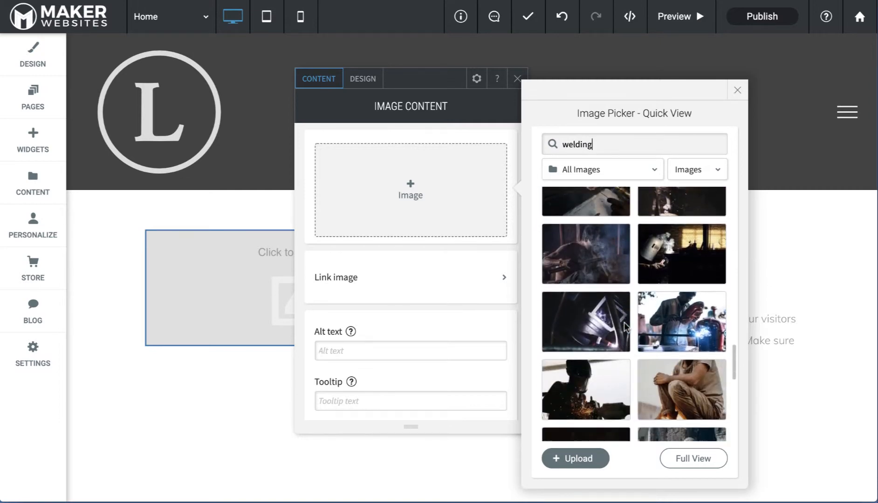
{"action": "scroll", "coordinate": [624, 322], "scroll_direction": "down", "scroll_amount": 5}
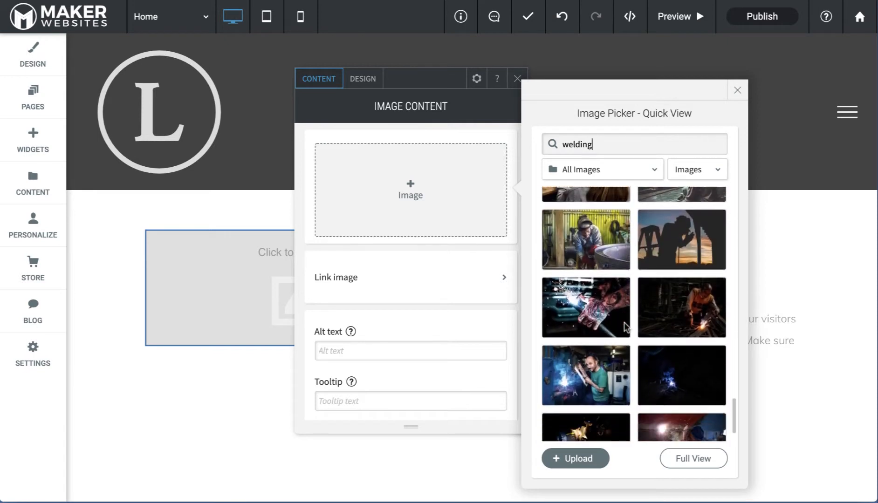
{"action": "scroll", "coordinate": [624, 322], "scroll_direction": "down", "scroll_amount": 1}
{"action": "scroll", "coordinate": [624, 327], "scroll_direction": "down", "scroll_amount": 5}
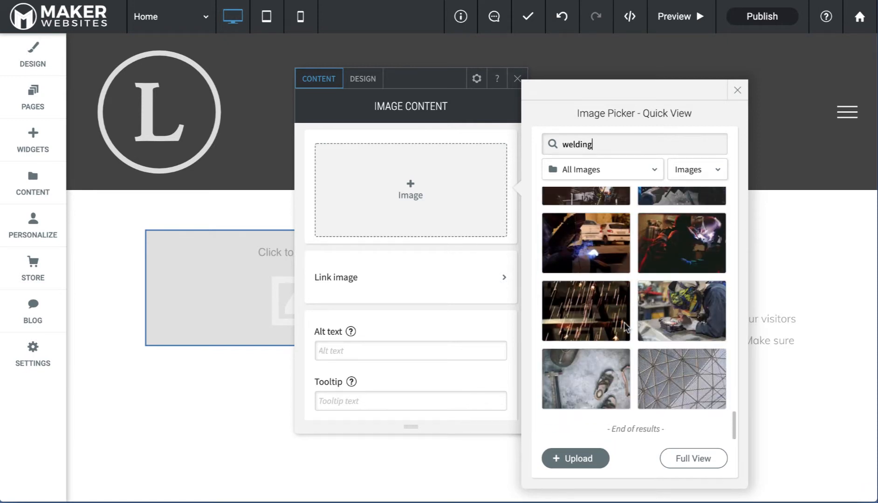
{"action": "scroll", "coordinate": [624, 322], "scroll_direction": "up", "scroll_amount": 10}
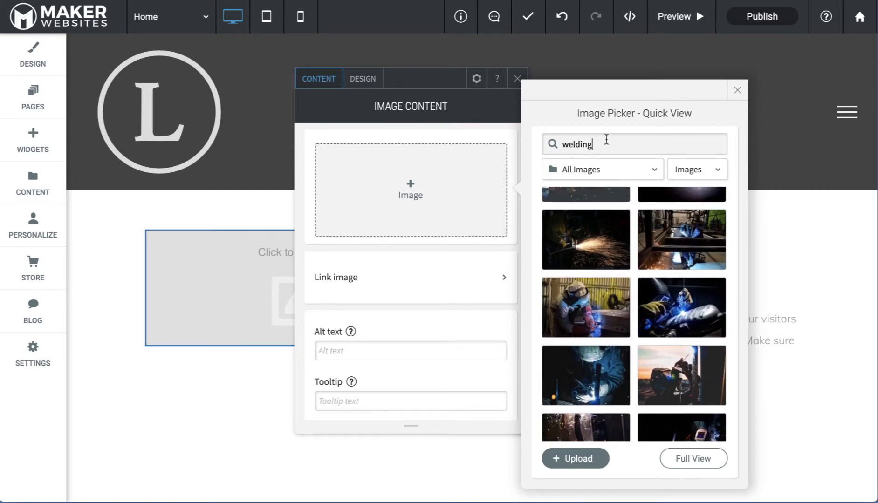
- Replace the image search term with "carving" to look for matching pictures
{"action": "left_click_drag", "start_coordinate": [606, 139], "coordinate": [534, 144]}
{"action": "type", "text": "cazrb"}
{"action": "key", "text": "BackSpace"}
{"action": "type", "text": "ving"}
{"action": "key", "text": "BackSpace"}
{"action": "key", "text": "BackSpace"}
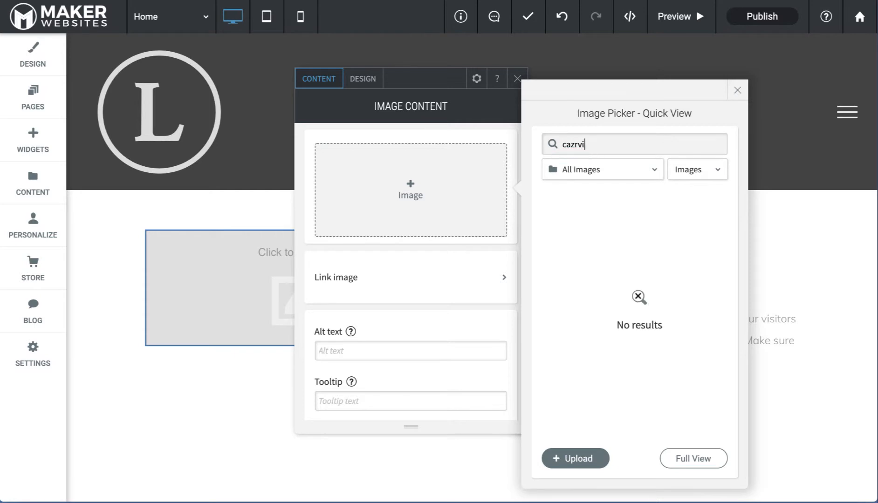
{"action": "key", "text": "BackSpace"}
{"action": "type", "text": "rving"}
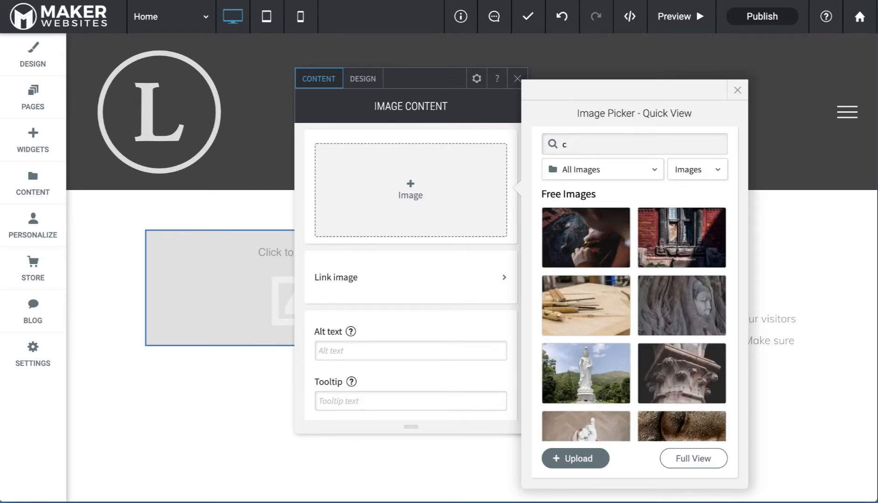
- Search the images for "woodworking", insert the picture of carving tools on a wooden table, and close the image settings
{"action": "key", "text": "BackSpace"}
{"action": "type", "text": "woodworking"}
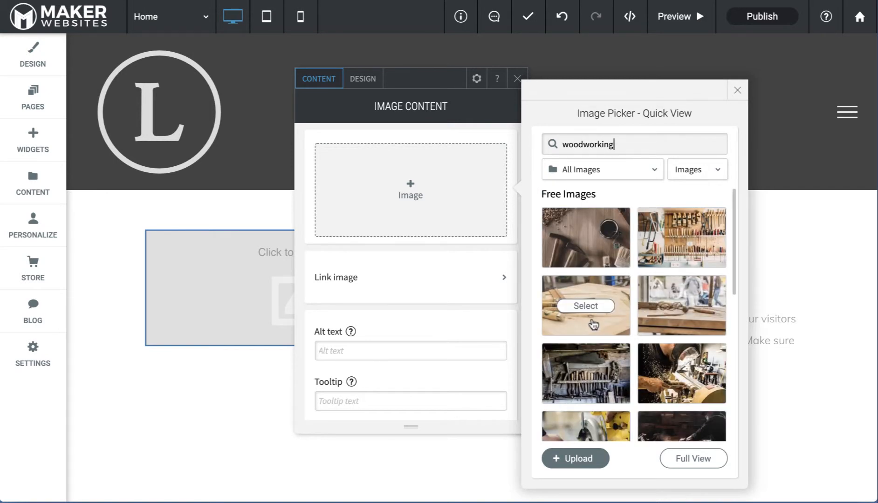
{"action": "left_click", "coordinate": [586, 307]}
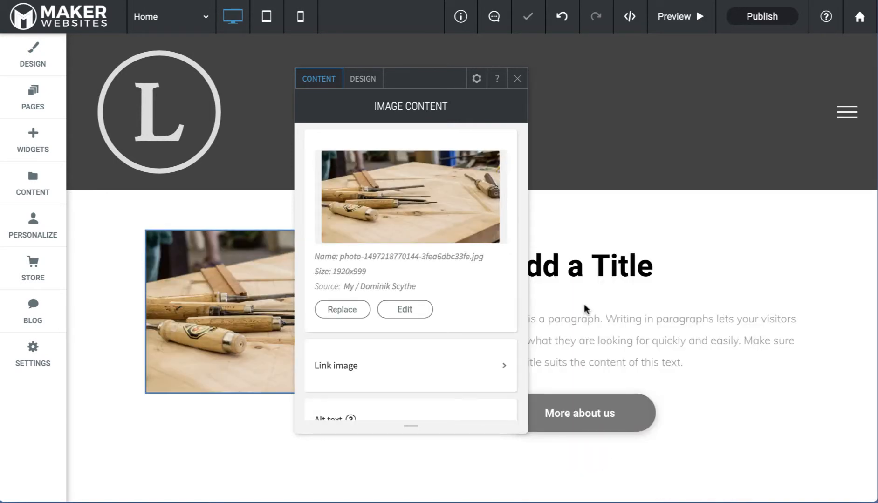
{"action": "left_click", "coordinate": [517, 80]}
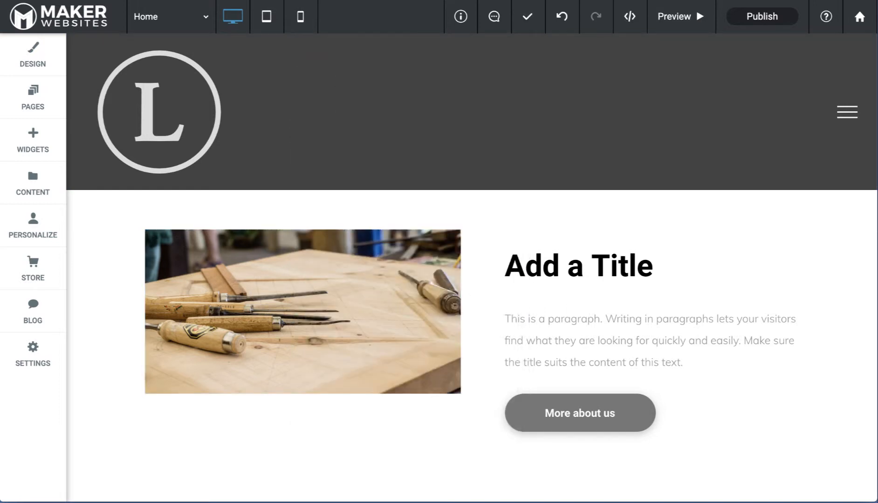
- Try resizing the woodworking image from its corner and side, and shift it slightly down within its column
{"action": "scroll", "coordinate": [266, 424], "scroll_direction": "down", "scroll_amount": 3}
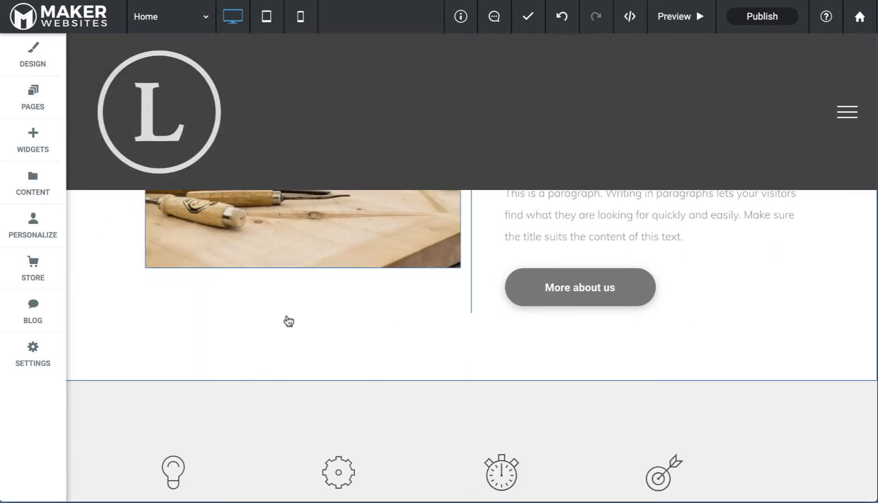
{"action": "scroll", "coordinate": [288, 341], "scroll_direction": "up", "scroll_amount": 3}
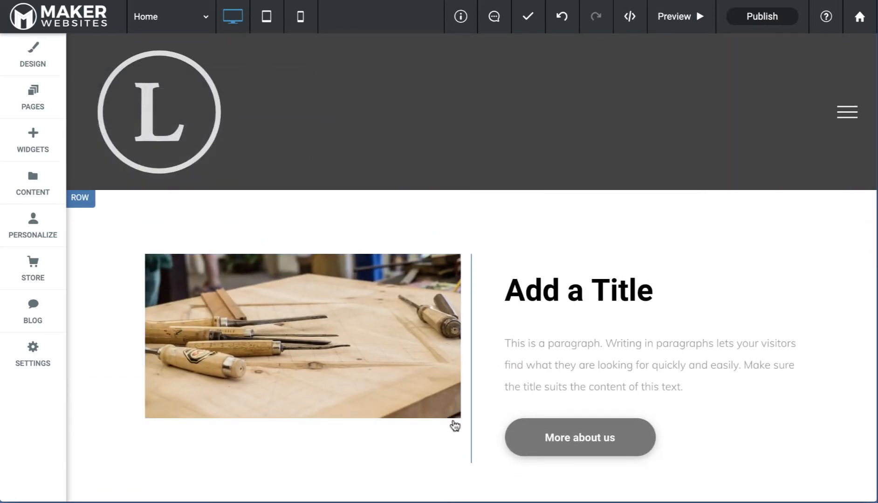
{"action": "mouse_move", "coordinate": [457, 415]}
{"action": "left_click_drag", "start_coordinate": [457, 416], "coordinate": [494, 445]}
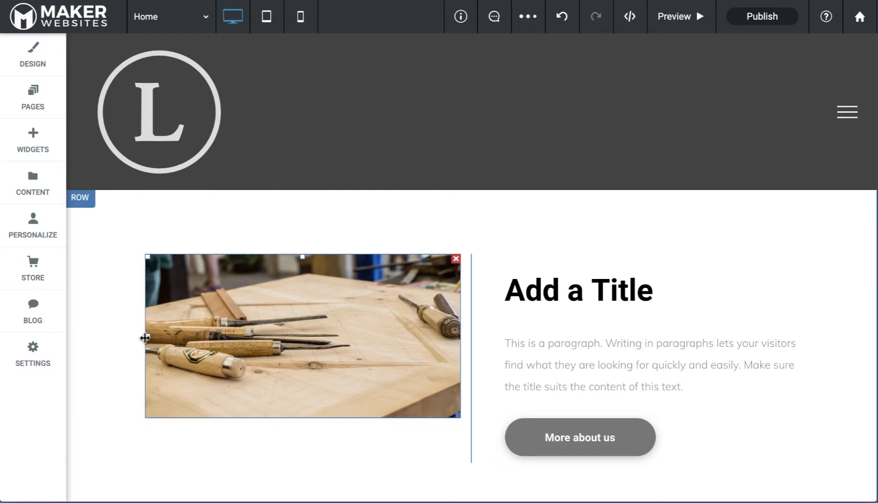
{"action": "left_click_drag", "start_coordinate": [147, 336], "coordinate": [196, 352]}
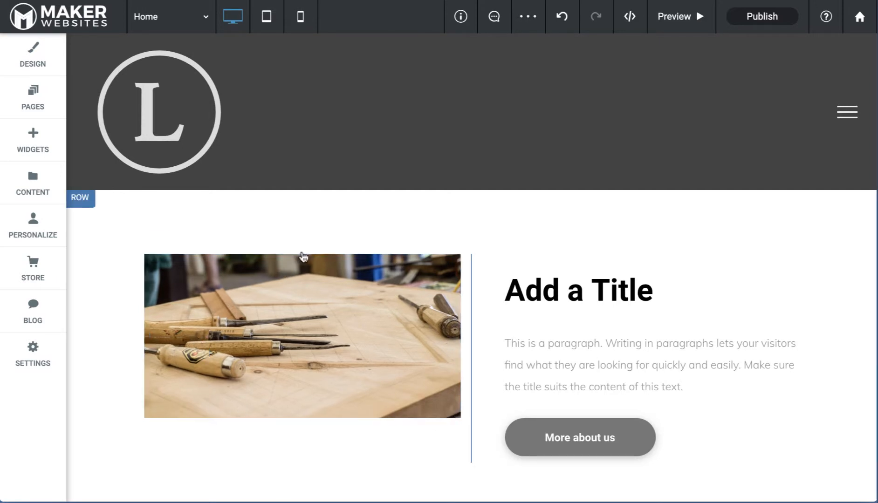
{"action": "left_click_drag", "start_coordinate": [301, 258], "coordinate": [301, 289]}
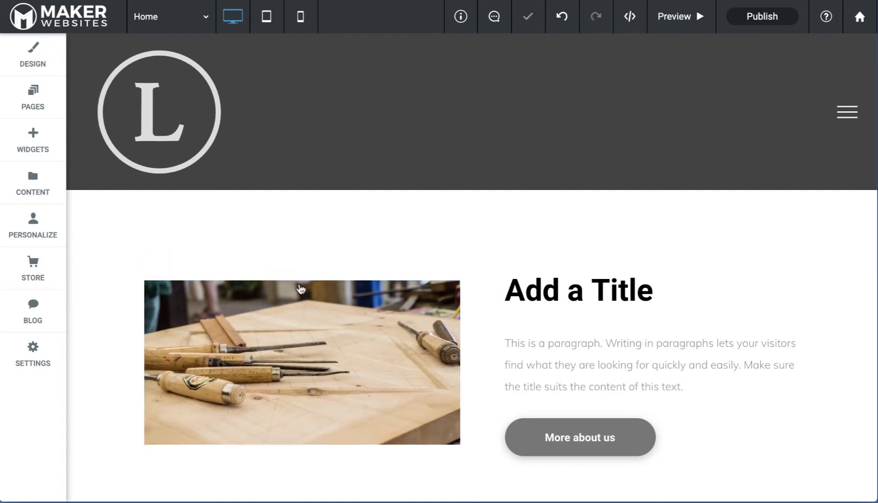
- Link the carving tools image to the existing Services page
{"action": "left_click", "coordinate": [261, 349]}
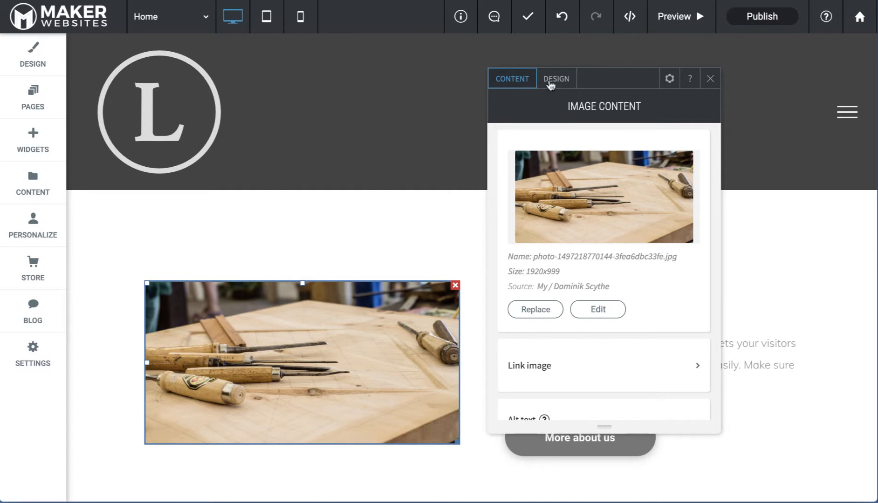
{"action": "scroll", "coordinate": [542, 250], "scroll_direction": "down", "scroll_amount": 2}
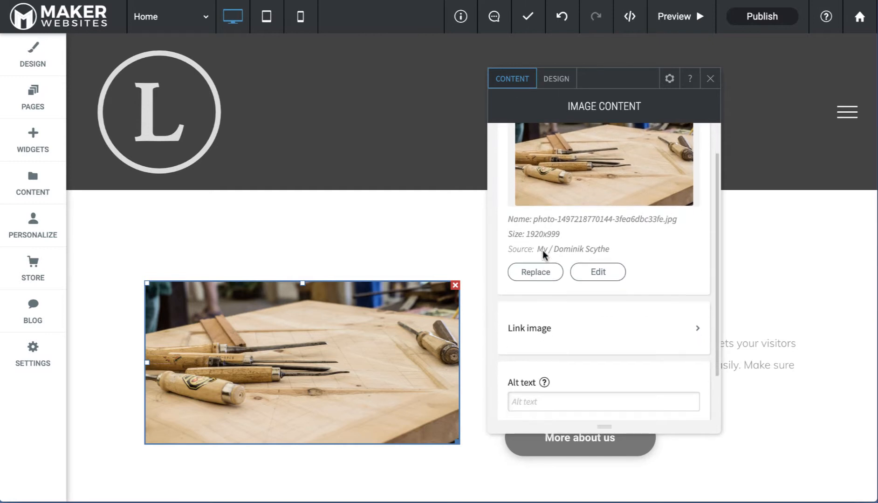
{"action": "scroll", "coordinate": [599, 281], "scroll_direction": "down", "scroll_amount": 2}
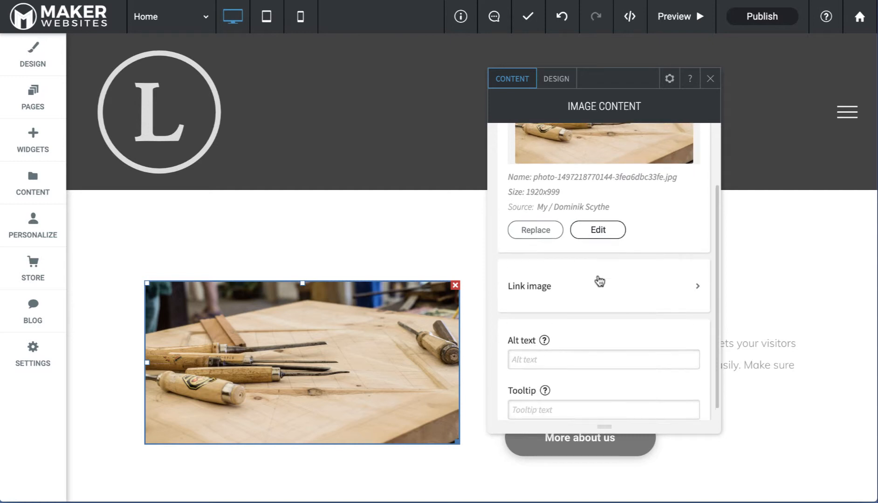
{"action": "left_click", "coordinate": [551, 290]}
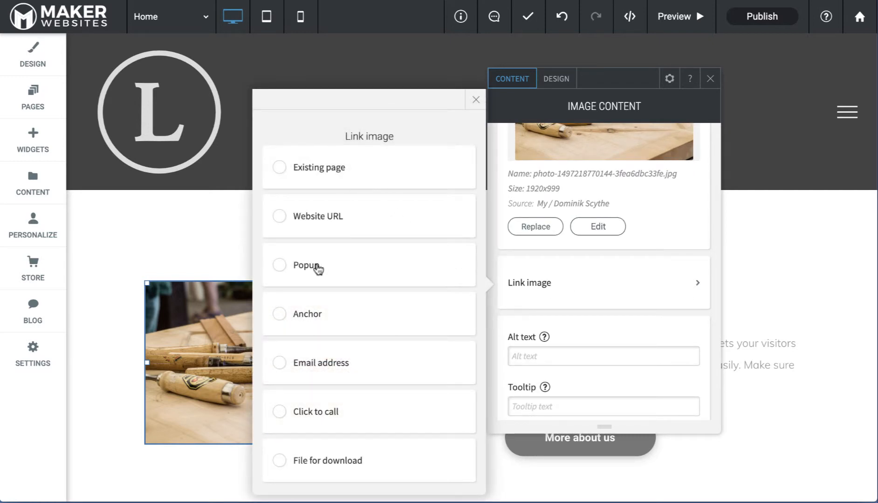
{"action": "left_click", "coordinate": [328, 173]}
{"action": "left_click", "coordinate": [320, 199]}
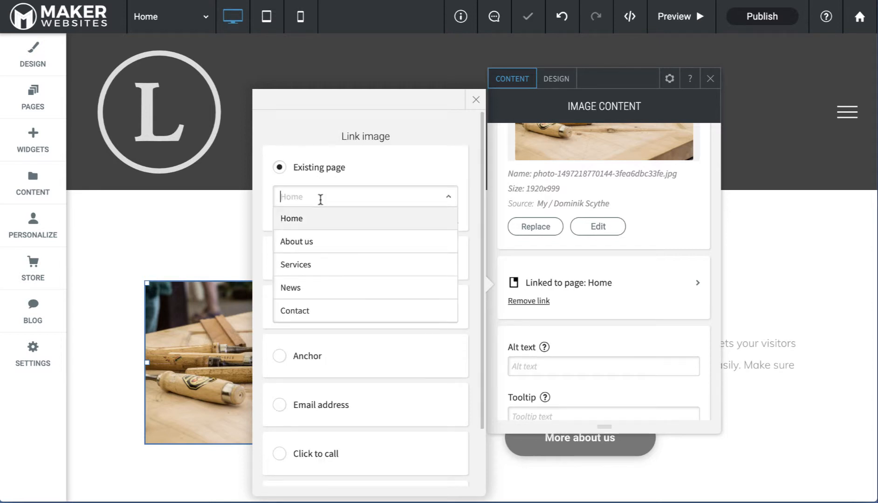
{"action": "left_click", "coordinate": [301, 270]}
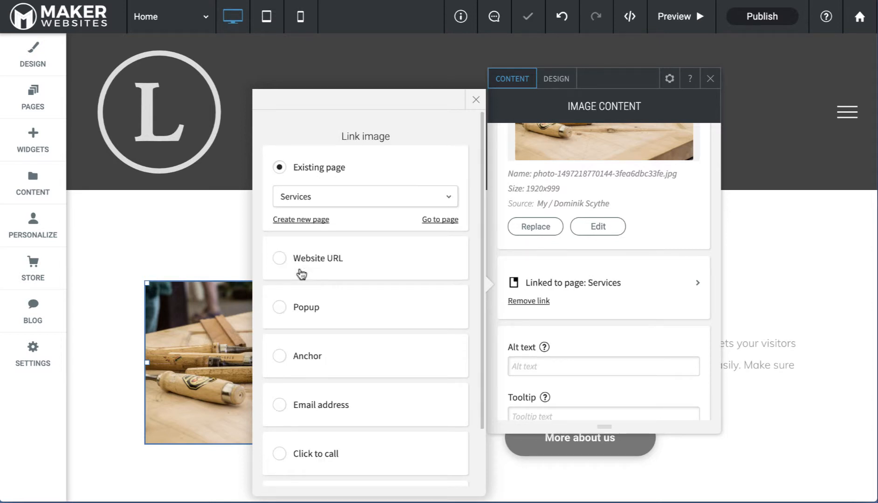
{"action": "left_click", "coordinate": [476, 100]}
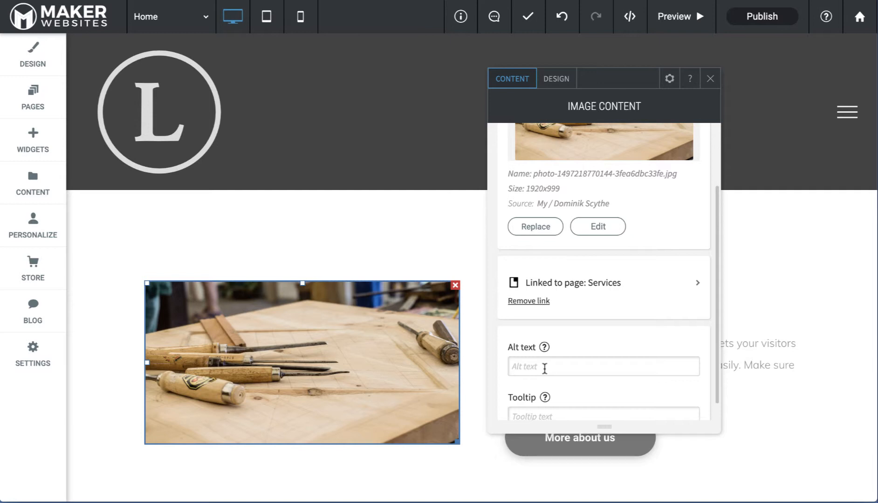
- Set both the alt text and the tooltip of the image to "Carving Tools"
{"action": "type", "text": "Carving"}
{"action": "scroll", "coordinate": [604, 366], "scroll_direction": "down", "scroll_amount": 1}
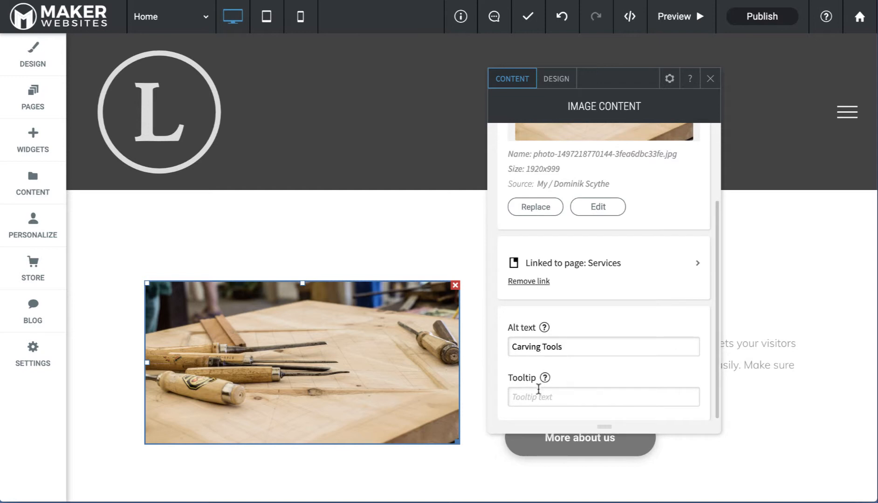
{"action": "type", "text": "Carving Tools"}
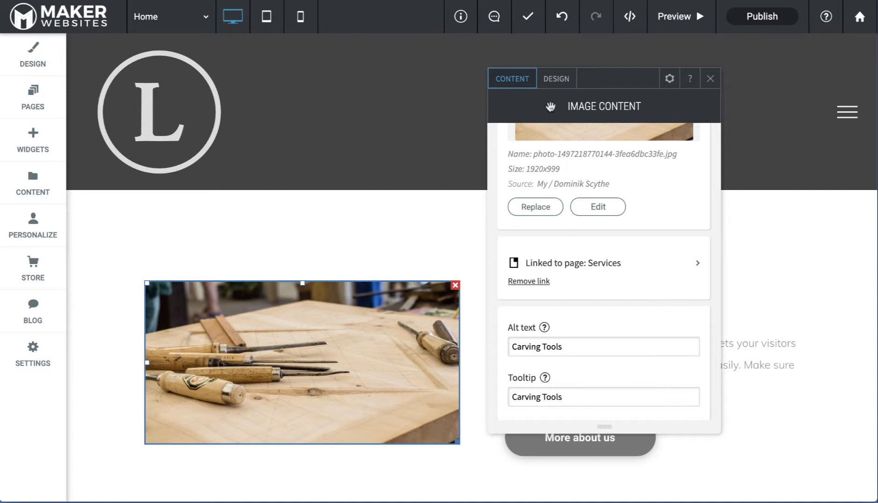
- Try the rounded-corner layout in the image design settings, and apply the circular layout to the image
{"action": "left_click", "coordinate": [559, 82]}
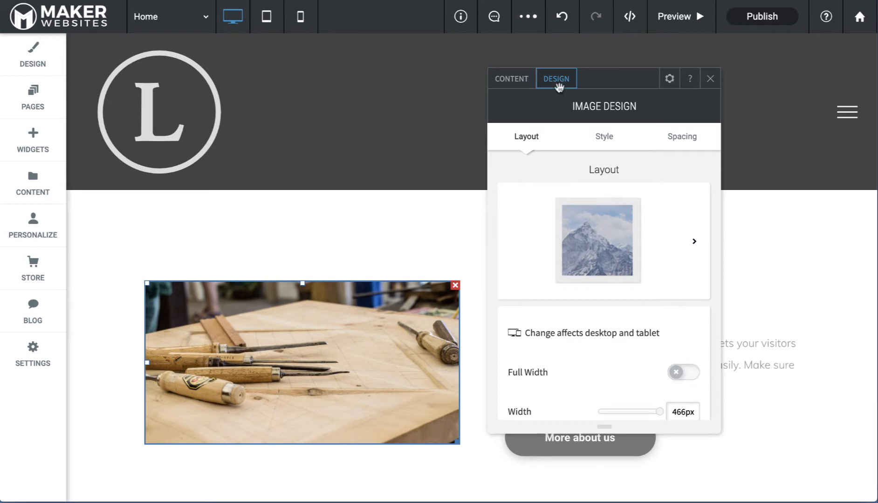
{"action": "left_click", "coordinate": [590, 244]}
{"action": "left_click", "coordinate": [435, 305]}
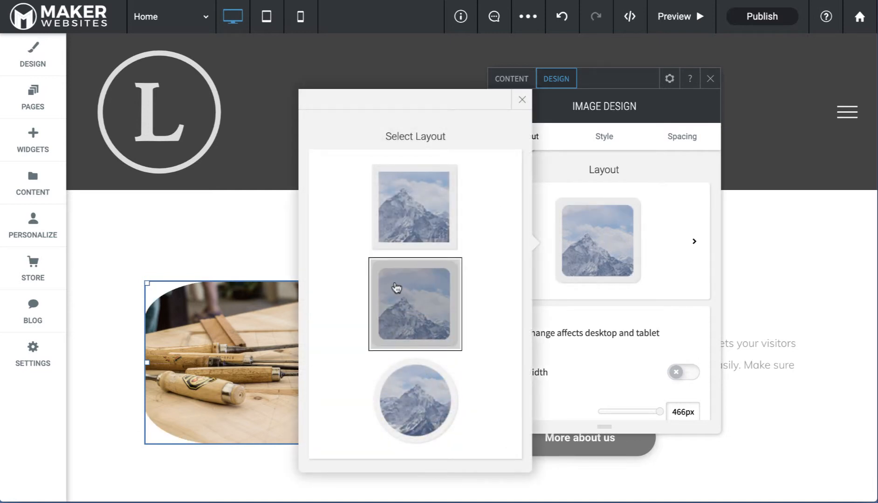
{"action": "left_click", "coordinate": [406, 365]}
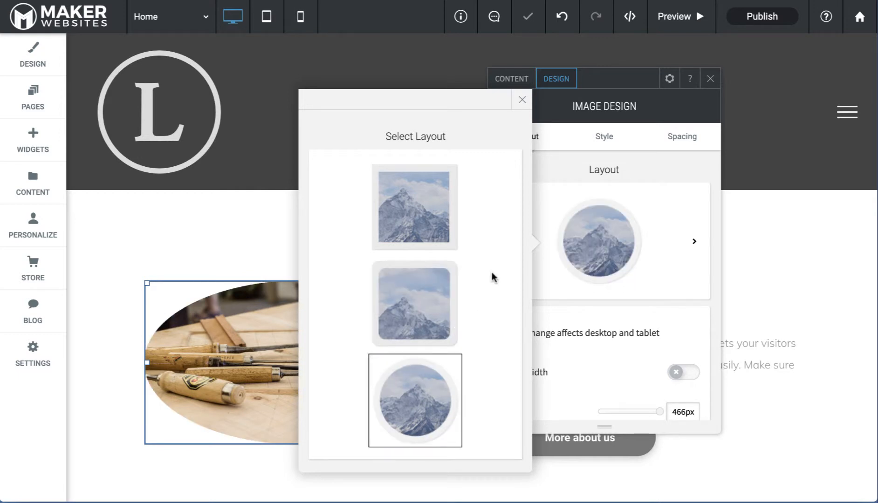
{"action": "left_click", "coordinate": [522, 99]}
- Turn Full Width on and back off, and shrink the image proportionally from its lower corner
{"action": "scroll", "coordinate": [550, 279], "scroll_direction": "down", "scroll_amount": 3}
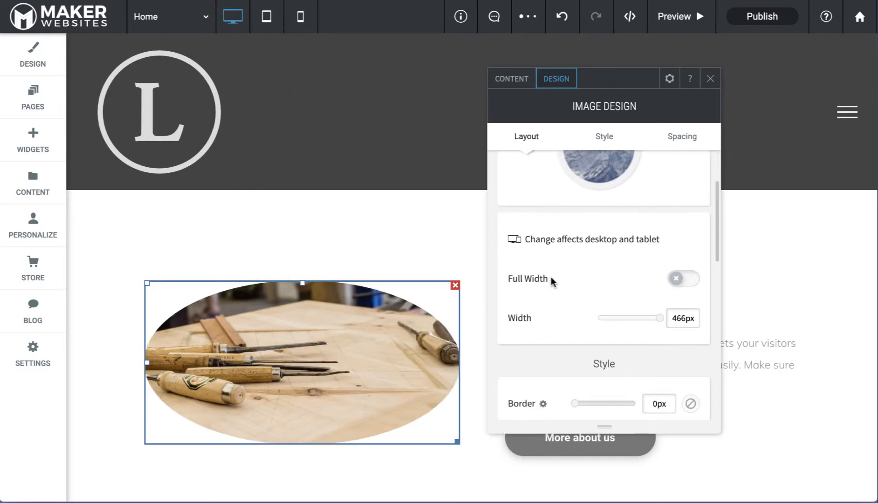
{"action": "left_click", "coordinate": [690, 284]}
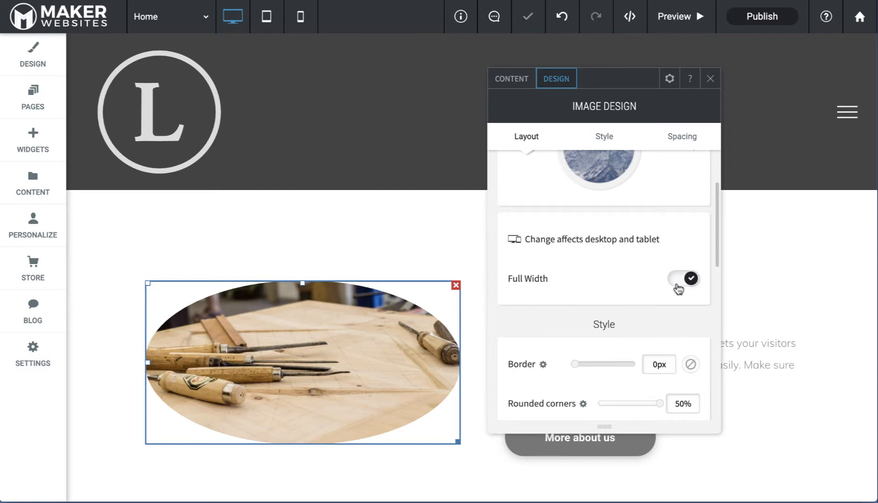
{"action": "left_click", "coordinate": [680, 283]}
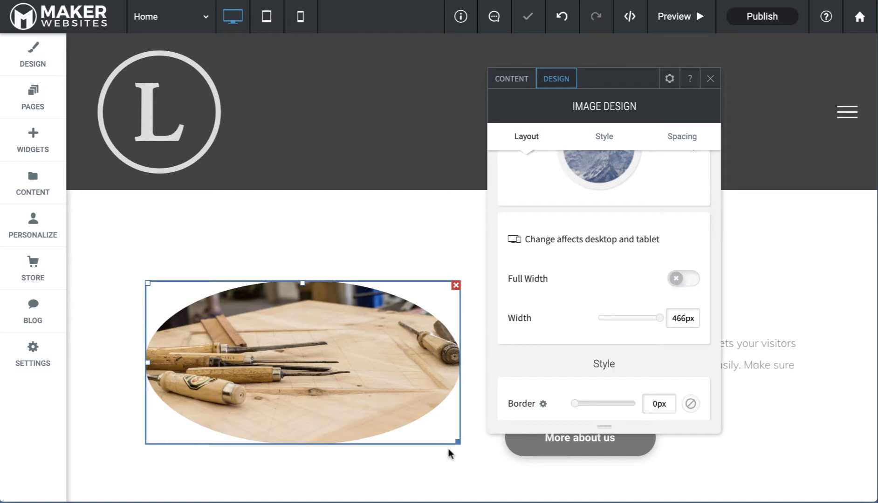
{"action": "left_click_drag", "start_coordinate": [456, 441], "coordinate": [403, 413]}
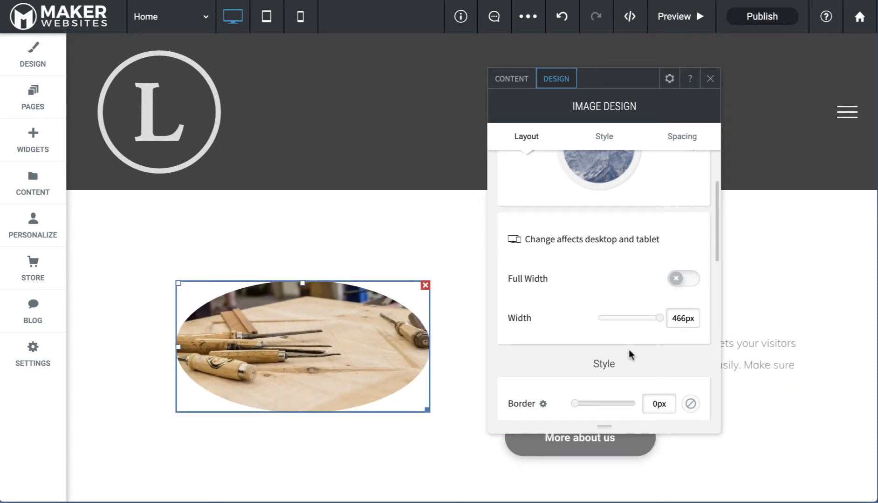
- Give the image a 2px border and leave its rounded corners at 50%
{"action": "scroll", "coordinate": [630, 355], "scroll_direction": "down", "scroll_amount": 3}
{"action": "left_click", "coordinate": [624, 291]}
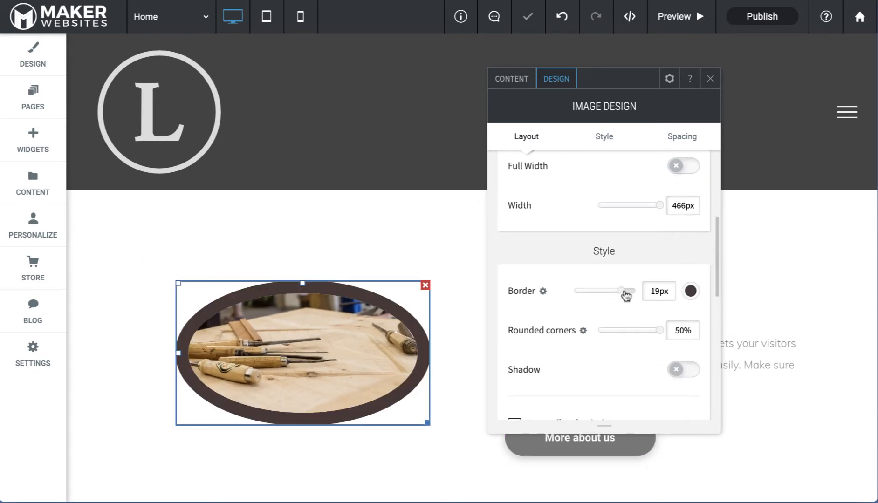
{"action": "left_click_drag", "start_coordinate": [623, 292], "coordinate": [584, 294]}
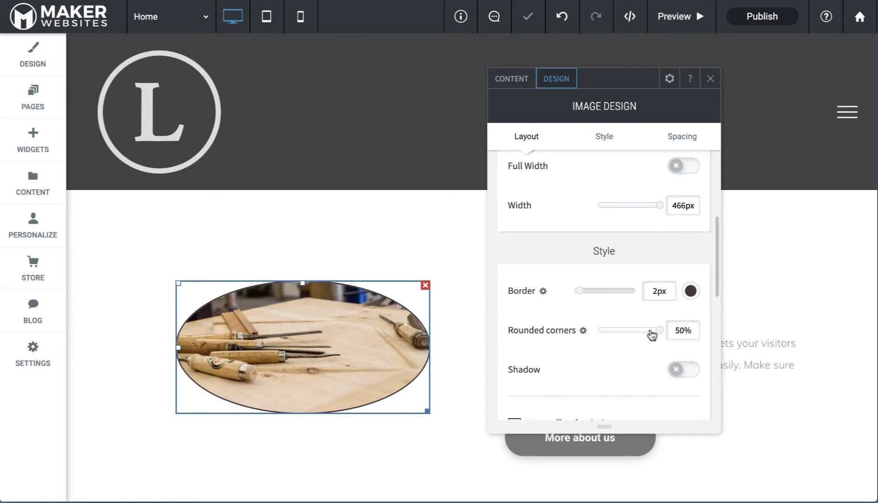
{"action": "left_click_drag", "start_coordinate": [659, 334], "coordinate": [680, 333]}
- Turn on the image's shadow and try the left and lower-right shadow positions
{"action": "left_click", "coordinate": [695, 373]}
{"action": "scroll", "coordinate": [641, 367], "scroll_direction": "down", "scroll_amount": 3}
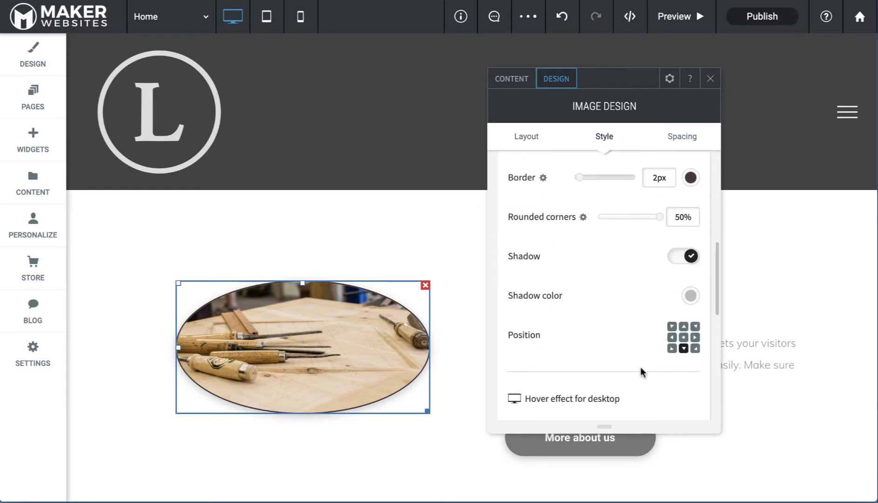
{"action": "left_click", "coordinate": [672, 332]}
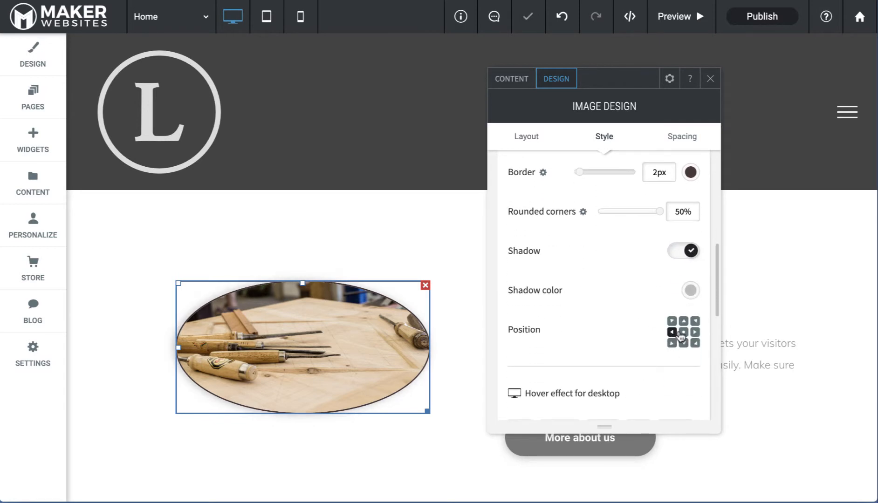
{"action": "left_click", "coordinate": [694, 343]}
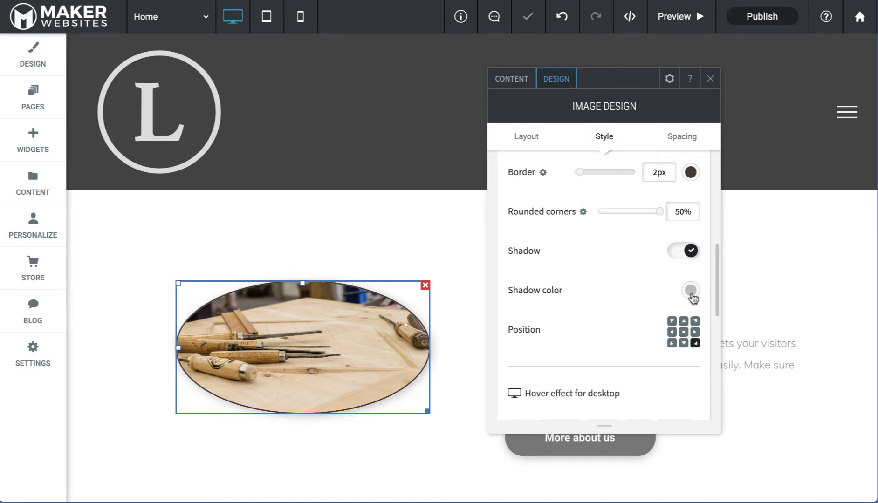
- Set the shadow color to light green #08f1a5 and move the shadow position to the upper-left
{"action": "left_click", "coordinate": [691, 290]}
{"action": "left_click_drag", "start_coordinate": [643, 332], "coordinate": [643, 322]}
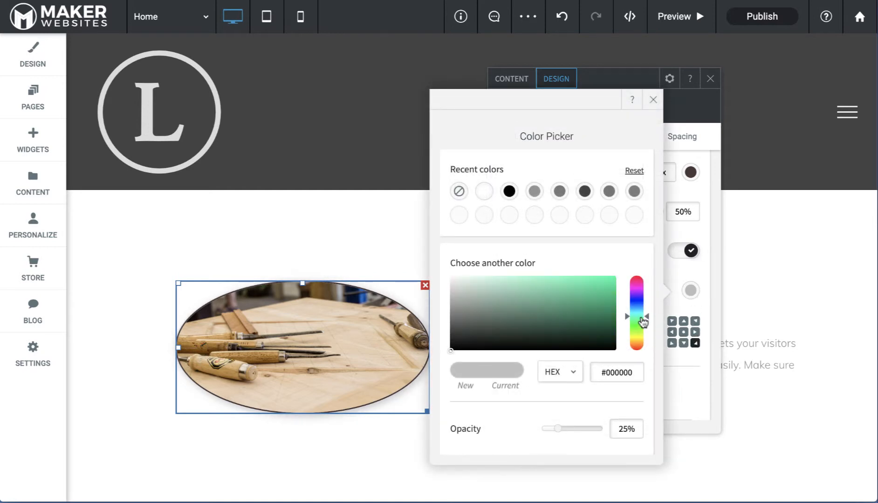
{"action": "left_click", "coordinate": [611, 280]}
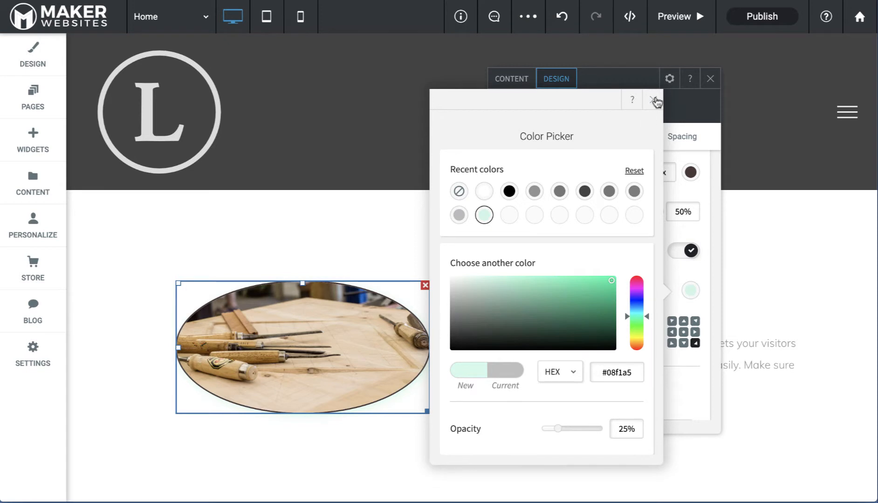
{"action": "left_click", "coordinate": [654, 100]}
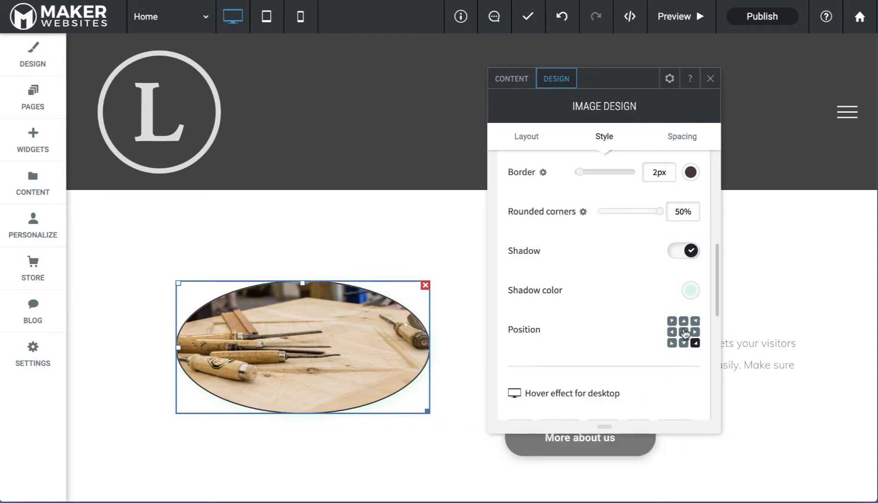
{"action": "left_click", "coordinate": [672, 321]}
- Try the Zoom out, Opacity, and Blur and Grayscale hover effects on the image, and set the effect back to None
{"action": "scroll", "coordinate": [561, 378], "scroll_direction": "down", "scroll_amount": 3}
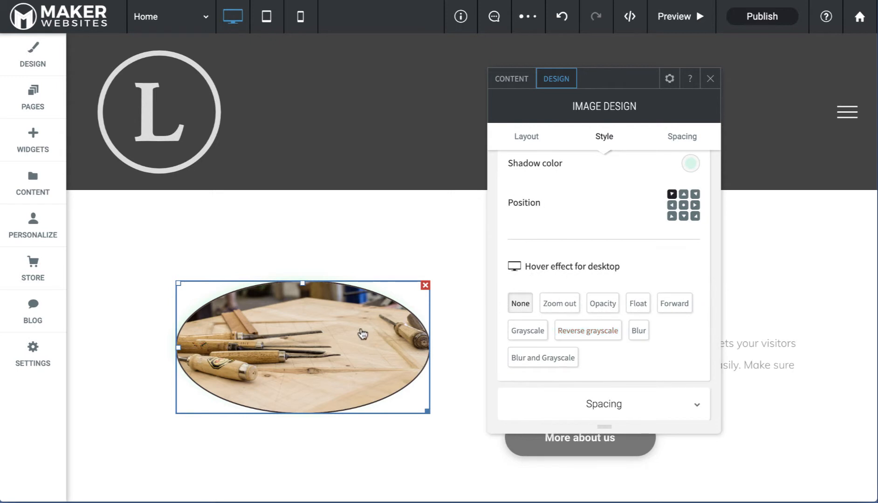
{"action": "left_click", "coordinate": [561, 303]}
{"action": "left_click", "coordinate": [553, 304]}
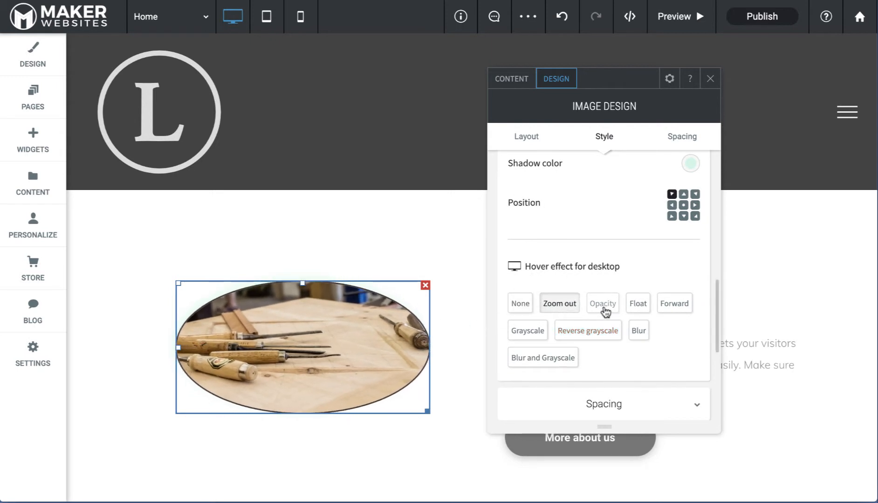
{"action": "left_click", "coordinate": [611, 304]}
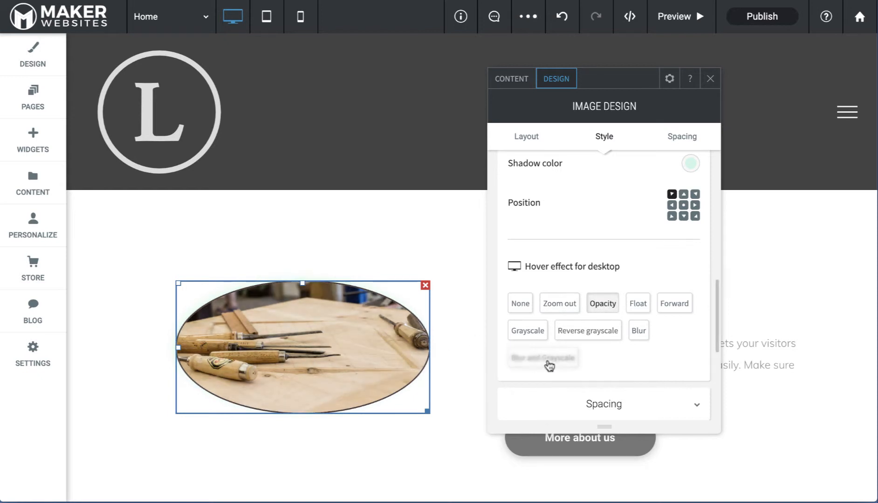
{"action": "left_click", "coordinate": [548, 364]}
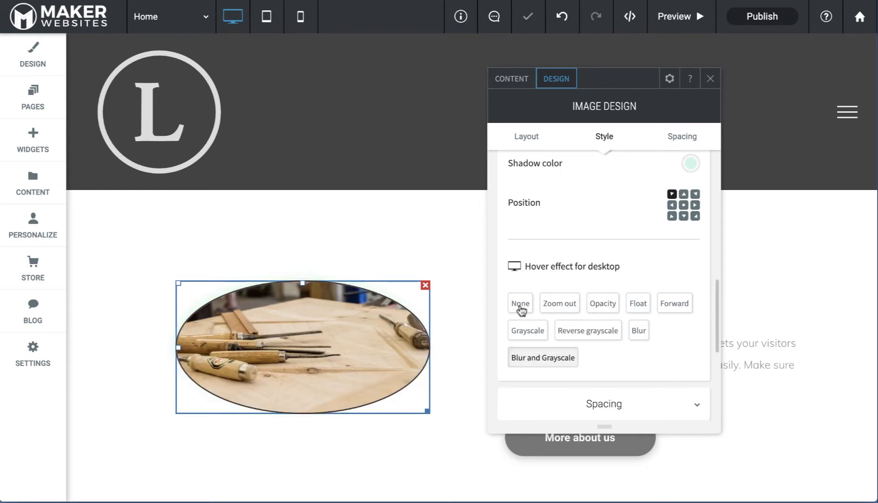
{"action": "left_click", "coordinate": [521, 305]}
- Set the image's top and left margins to 0px in its spacing settings
{"action": "scroll", "coordinate": [613, 383], "scroll_direction": "down", "scroll_amount": 2}
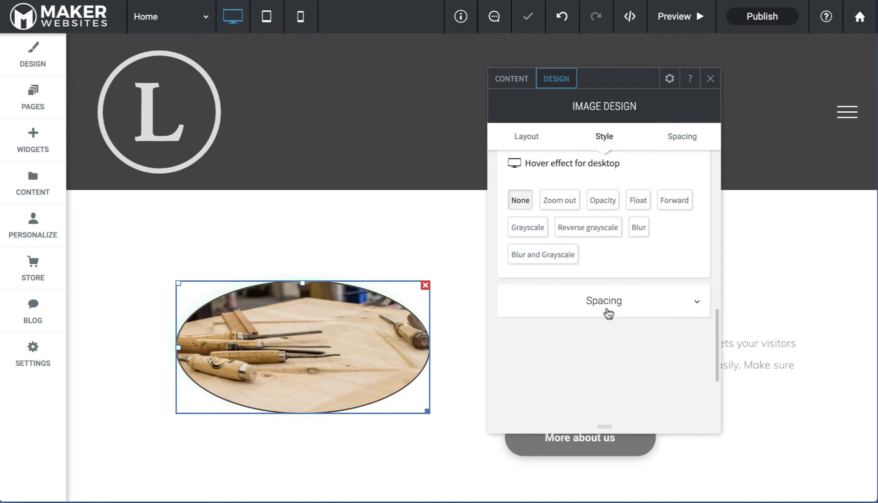
{"action": "left_click", "coordinate": [608, 308]}
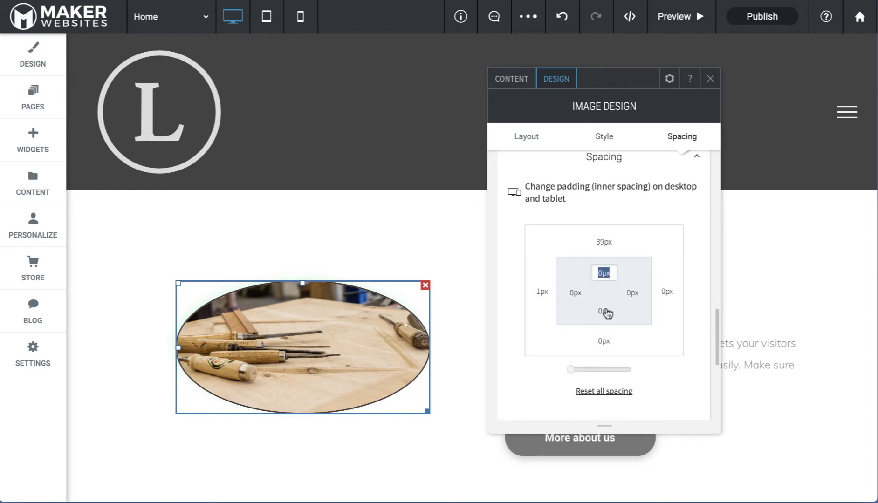
{"action": "left_click", "coordinate": [604, 242]}
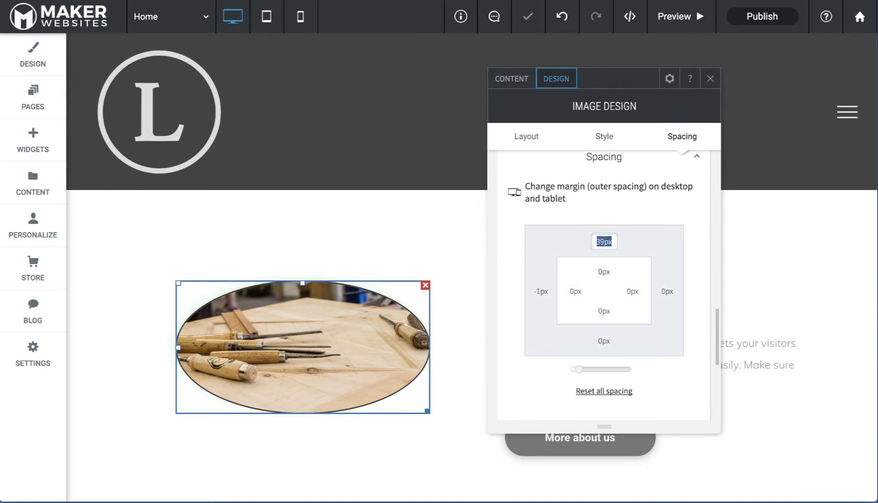
{"action": "type", "text": "0"}
{"action": "key", "text": "Return"}
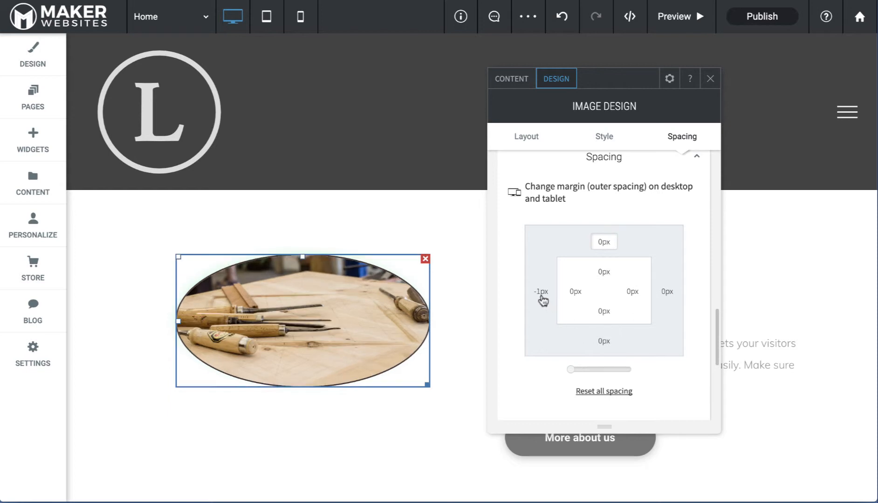
{"action": "left_click", "coordinate": [541, 296]}
{"action": "type", "text": "0"}
{"action": "left_click", "coordinate": [581, 319]}
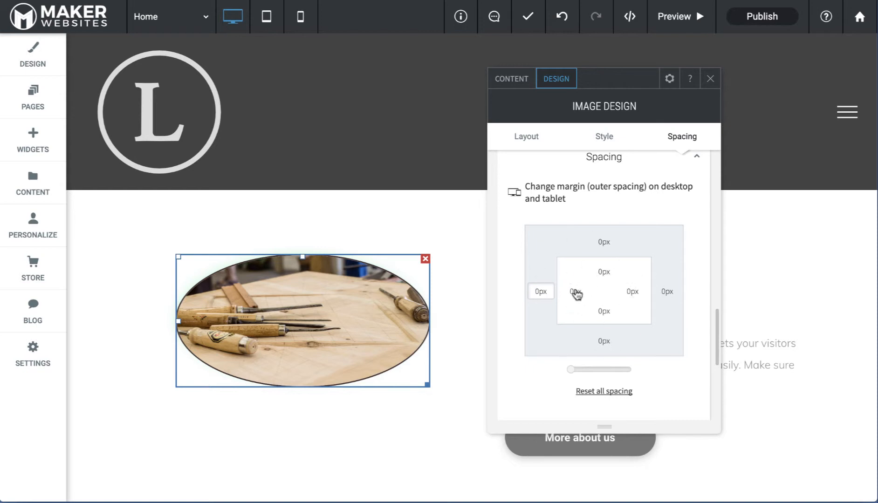
- Set the image's left, top, right and bottom padding to 35px
{"action": "left_click", "coordinate": [577, 293]}
{"action": "type", "text": "35"}
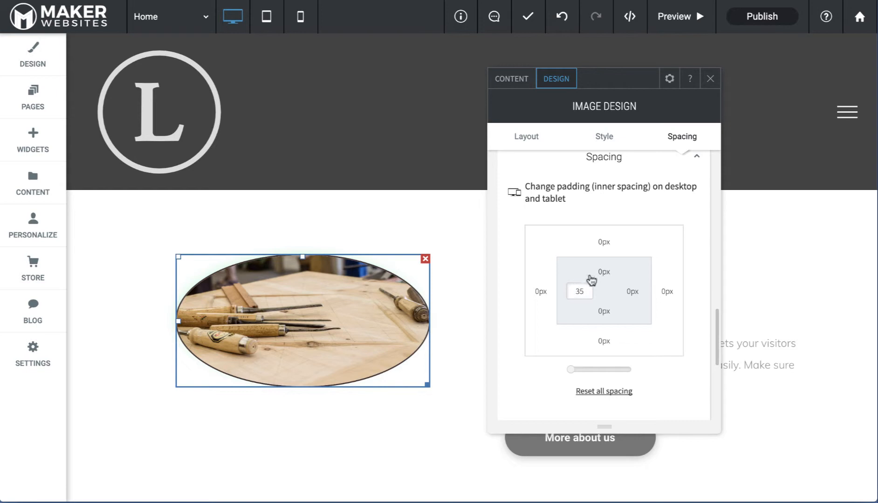
{"action": "left_click", "coordinate": [602, 272]}
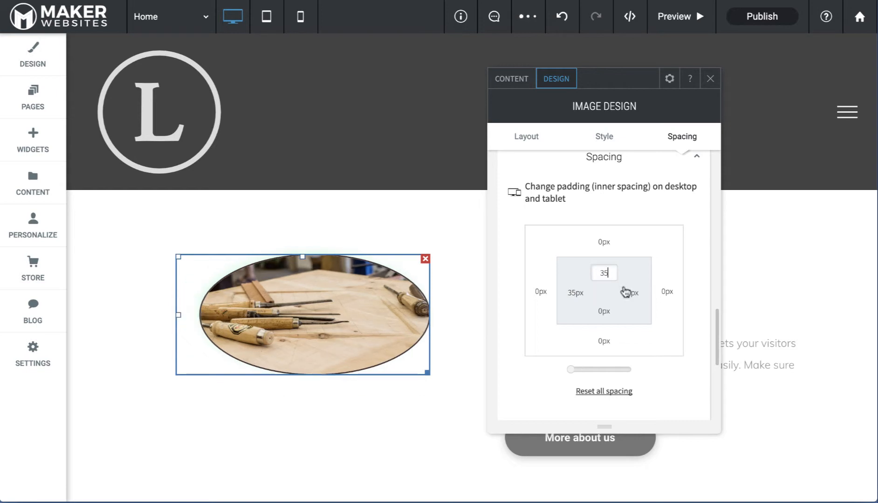
{"action": "left_click", "coordinate": [630, 292]}
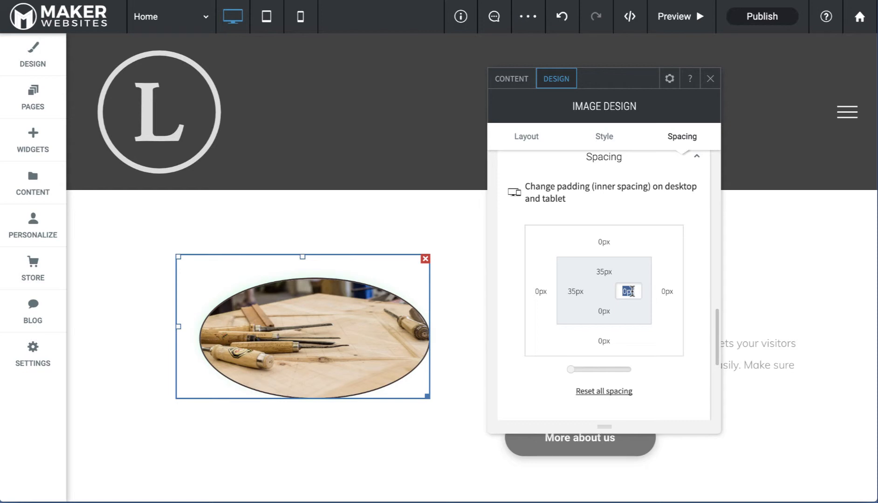
{"action": "type", "text": "35"}
{"action": "left_click", "coordinate": [604, 310]}
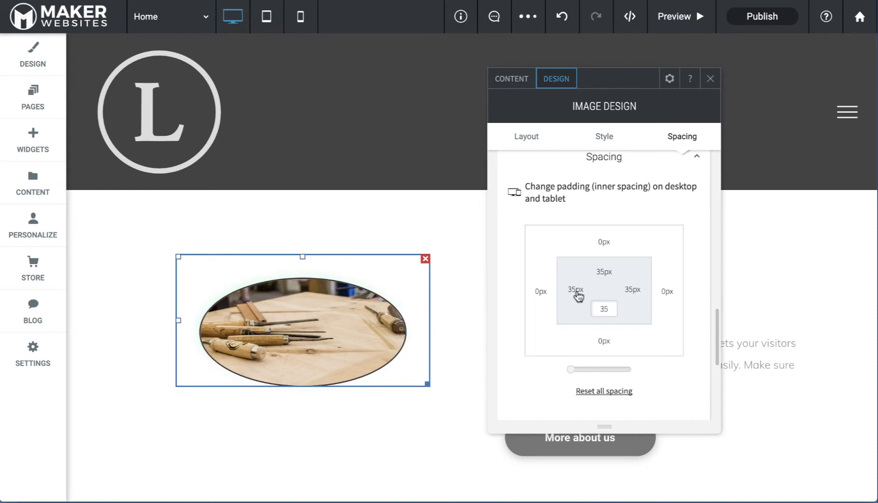
- Set the image's left, top and bottom padding back to 0px
{"action": "left_click", "coordinate": [576, 291]}
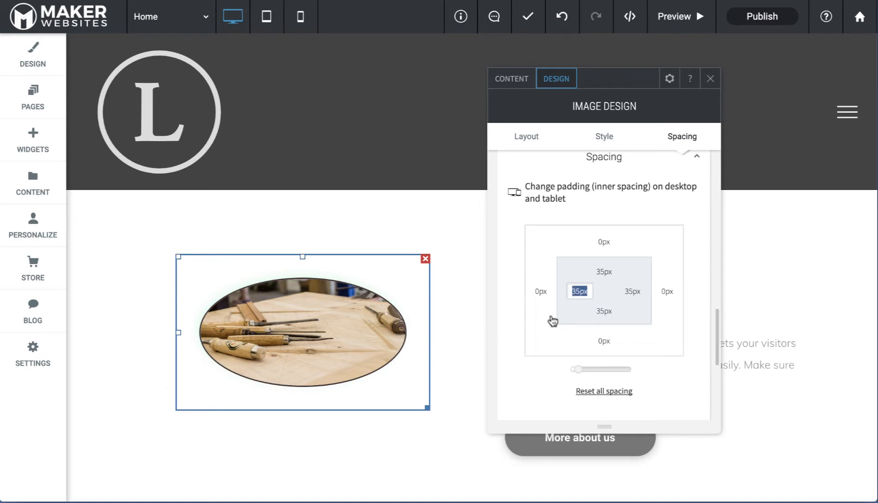
{"action": "type", "text": "0"}
{"action": "left_click", "coordinate": [604, 273]}
{"action": "type", "text": "0"}
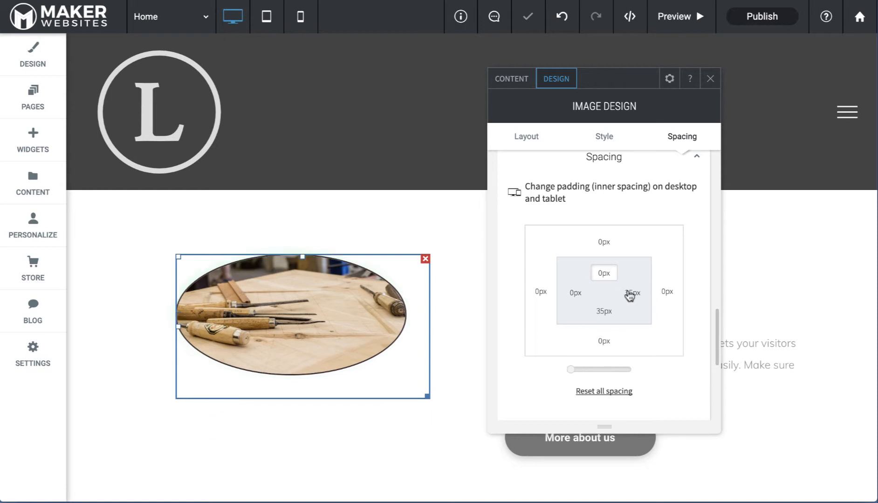
{"action": "left_click", "coordinate": [630, 292]}
{"action": "left_click", "coordinate": [603, 312]}
{"action": "type", "text": "0"}
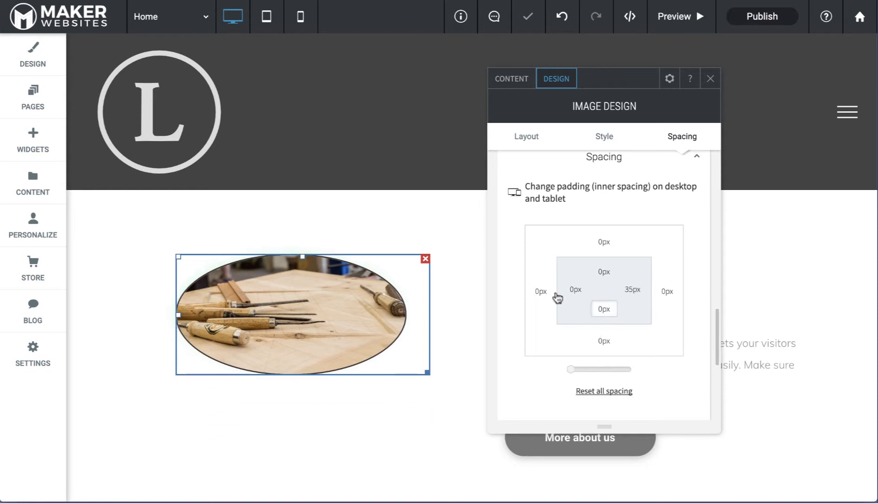
- Set the image's left, top, right and bottom margins to 50px
{"action": "left_click", "coordinate": [539, 291]}
{"action": "type", "text": "50"}
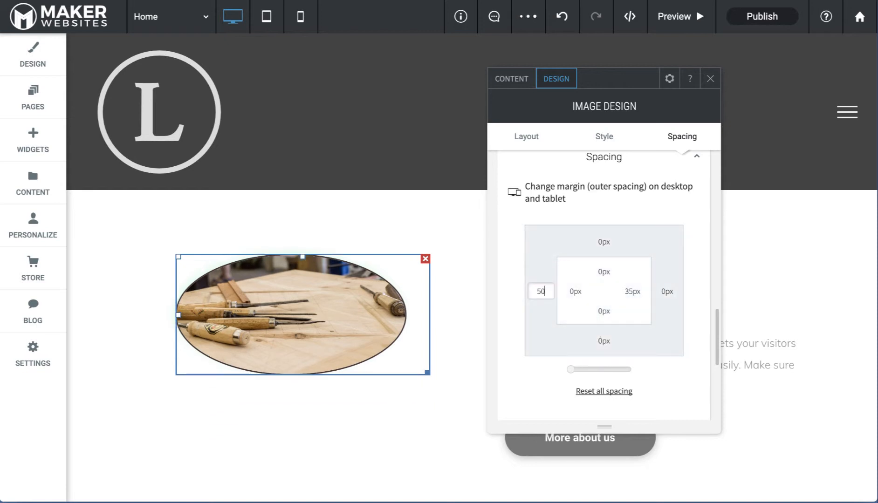
{"action": "left_click", "coordinate": [602, 242]}
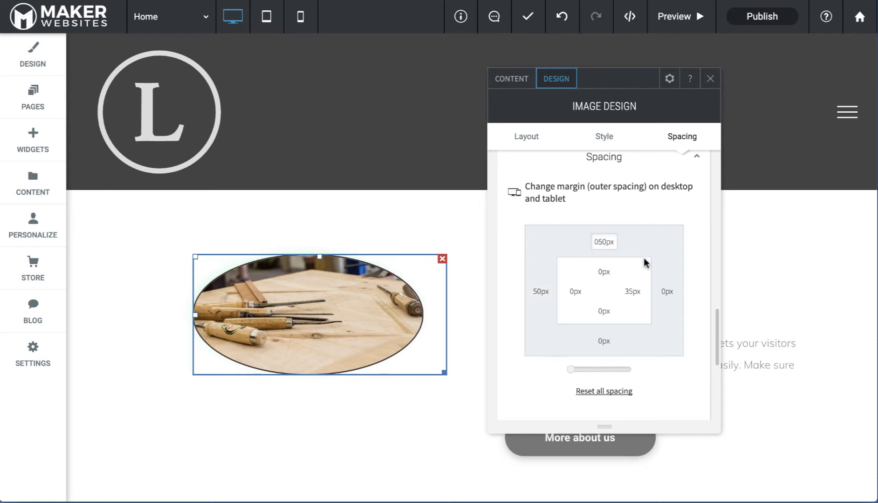
{"action": "key", "text": "BackSpace"}
{"action": "key", "text": "Tab"}
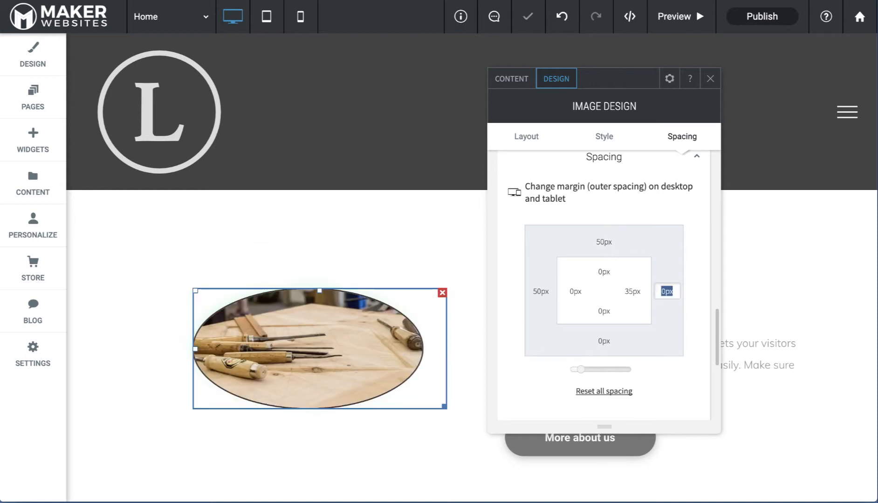
{"action": "type", "text": "50"}
{"action": "key", "text": "Tab"}
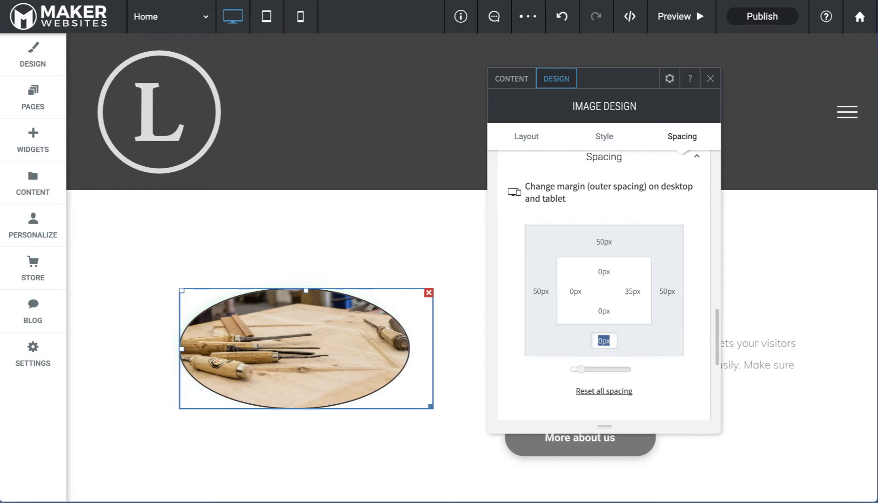
{"action": "type", "text": "450"}
{"action": "key", "text": "Tab"}
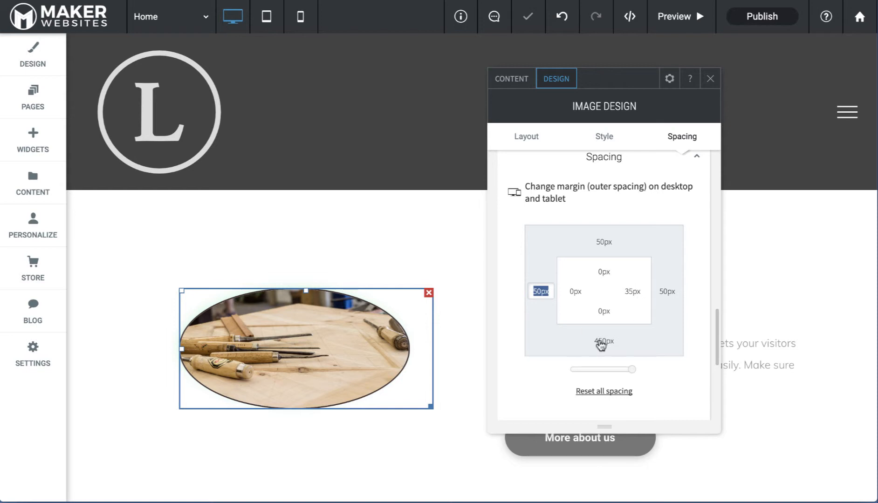
{"action": "left_click", "coordinate": [600, 340]}
{"action": "type", "text": "50"}
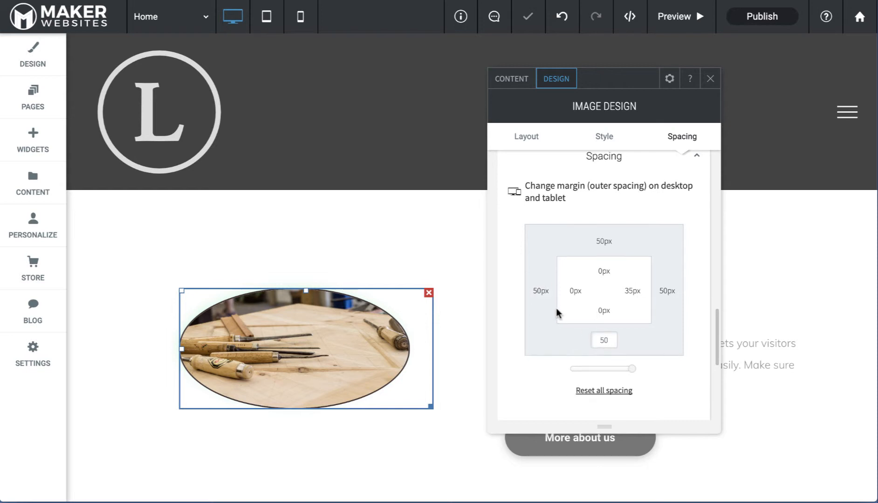
- Set the image's left margin and its right and bottom padding back to 0px
{"action": "left_click", "coordinate": [540, 284]}
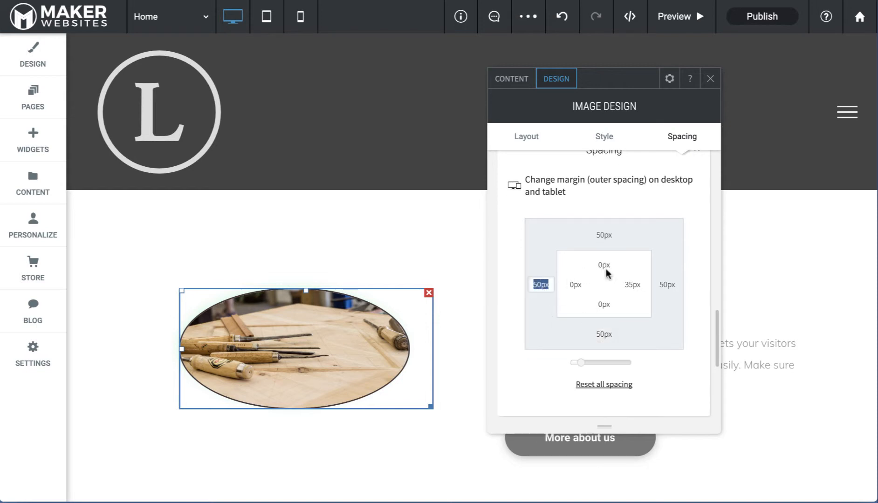
{"action": "type", "text": "0"}
{"action": "key", "text": "Tab"}
{"action": "key", "text": "Tab"}
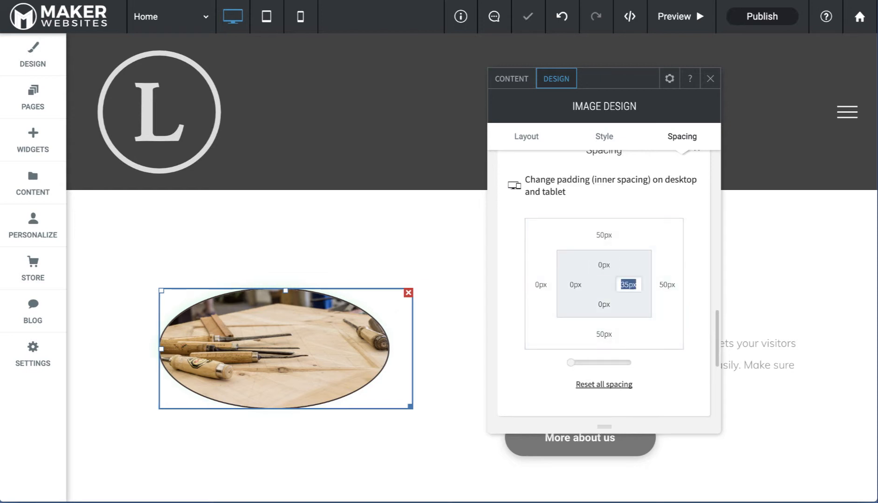
{"action": "type", "text": "0"}
{"action": "key", "text": "Tab"}
{"action": "type", "text": "0"}
{"action": "key", "text": "Tab"}
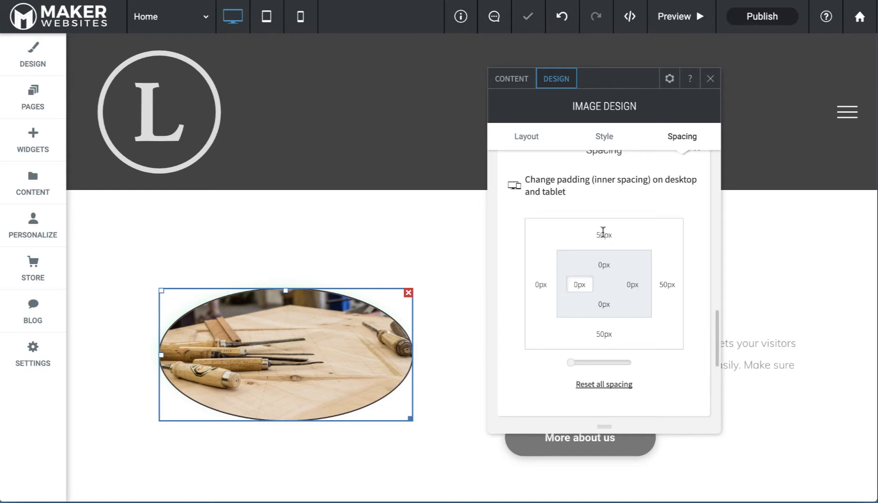
- Set the image's top, right and bottom margins back to 0px
{"action": "left_click", "coordinate": [604, 235]}
{"action": "type", "text": "0"}
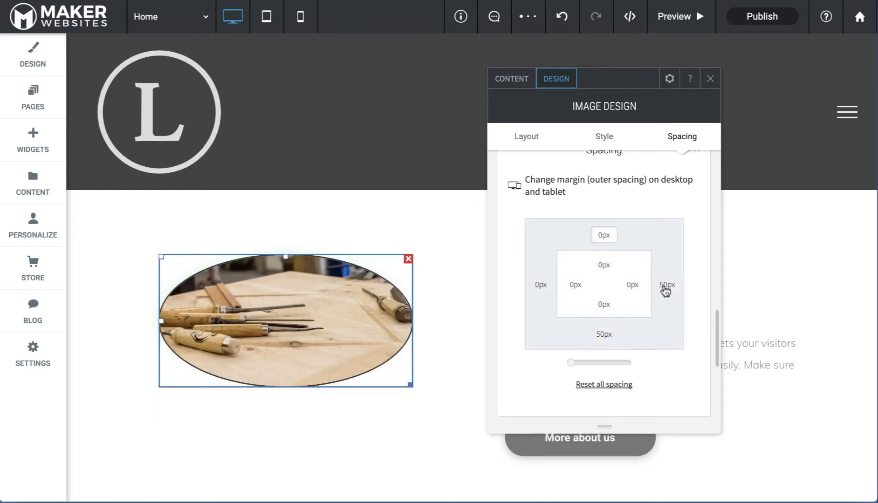
{"action": "left_click", "coordinate": [666, 284]}
{"action": "type", "text": "0"}
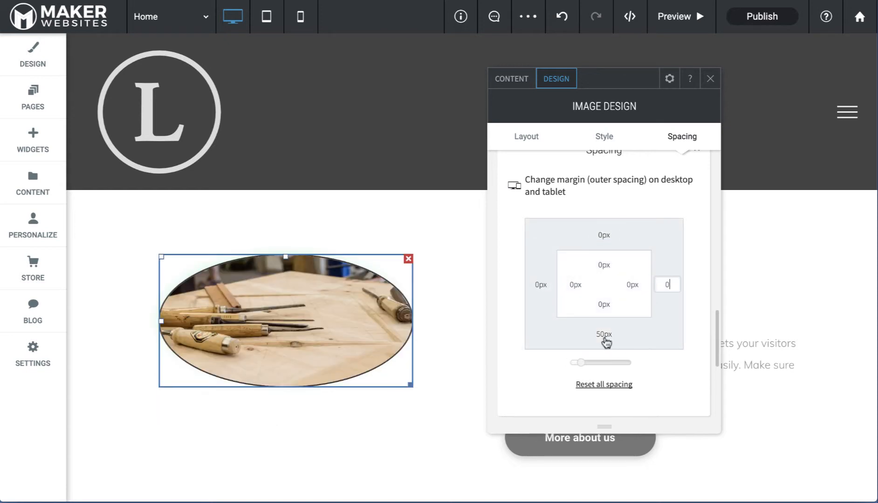
{"action": "left_click", "coordinate": [604, 334]}
{"action": "type", "text": "0"}
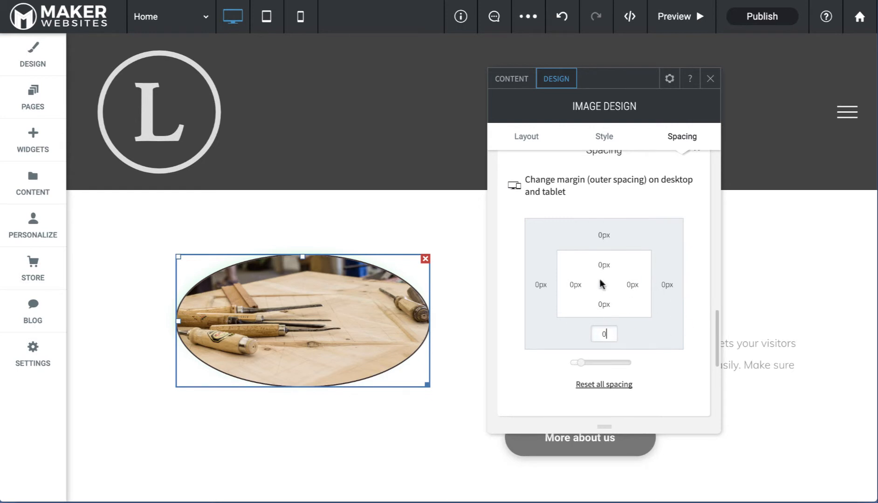
{"action": "left_click", "coordinate": [668, 383]}
- Open the woodworking image in the image editor, zoom out to 25% and in to 67%, and save and close it
{"action": "scroll", "coordinate": [655, 306], "scroll_direction": "up", "scroll_amount": 10}
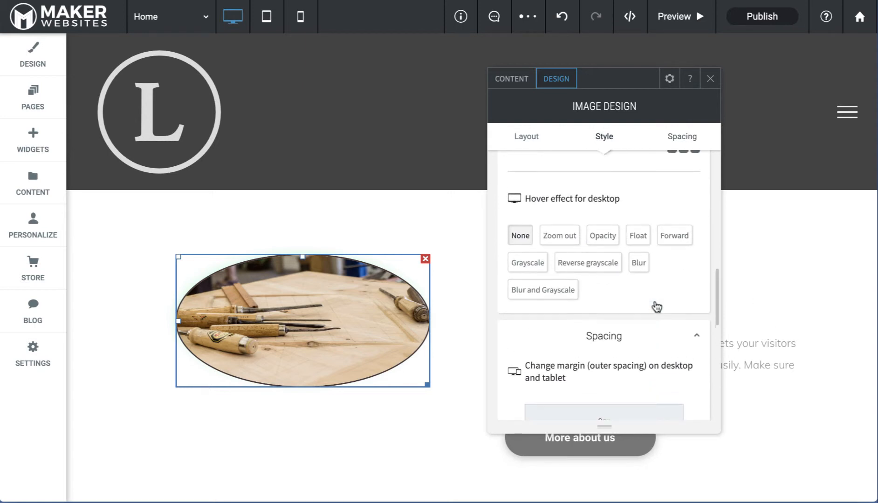
{"action": "scroll", "coordinate": [613, 207], "scroll_direction": "up", "scroll_amount": 5}
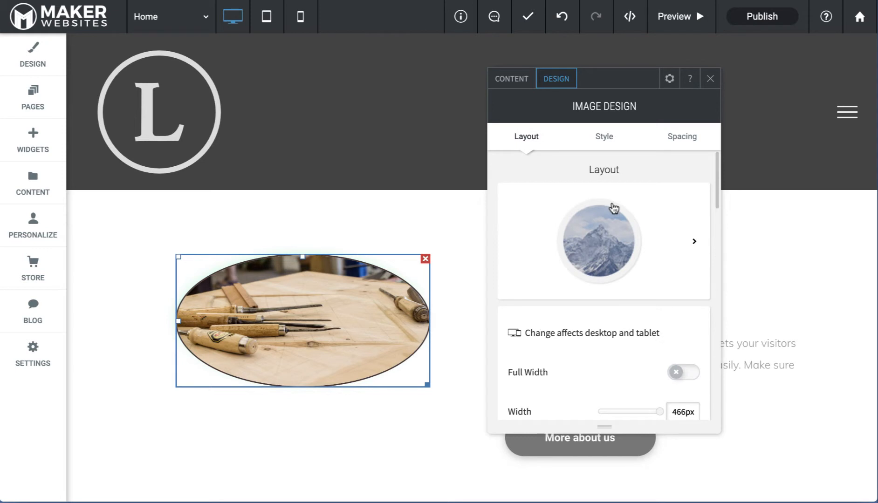
{"action": "left_click", "coordinate": [519, 80]}
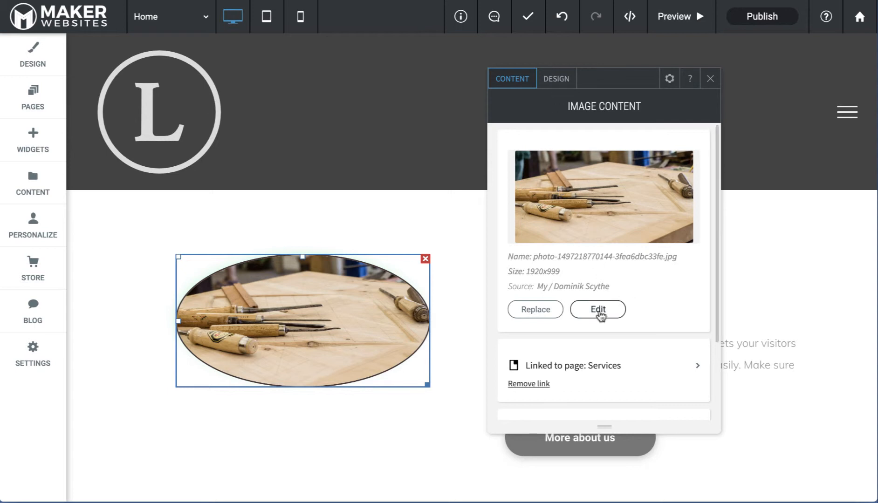
{"action": "left_click", "coordinate": [599, 311]}
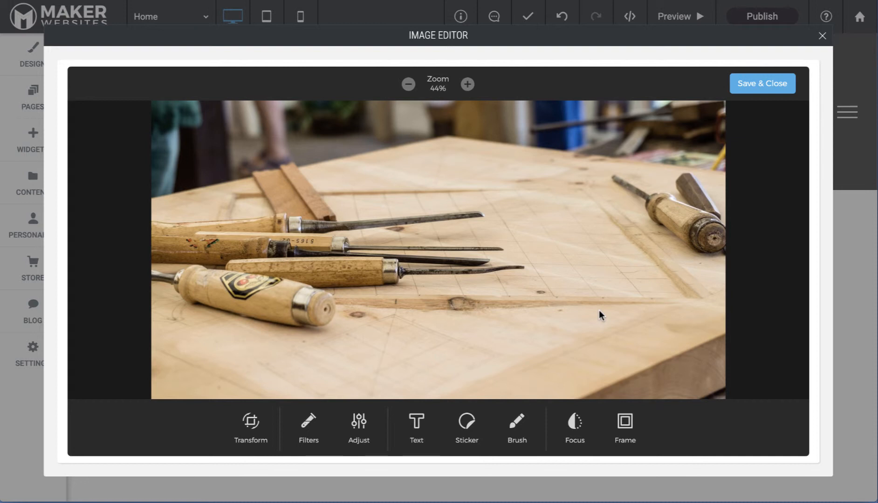
{"action": "left_click", "coordinate": [409, 84]}
{"action": "left_click", "coordinate": [409, 84]}
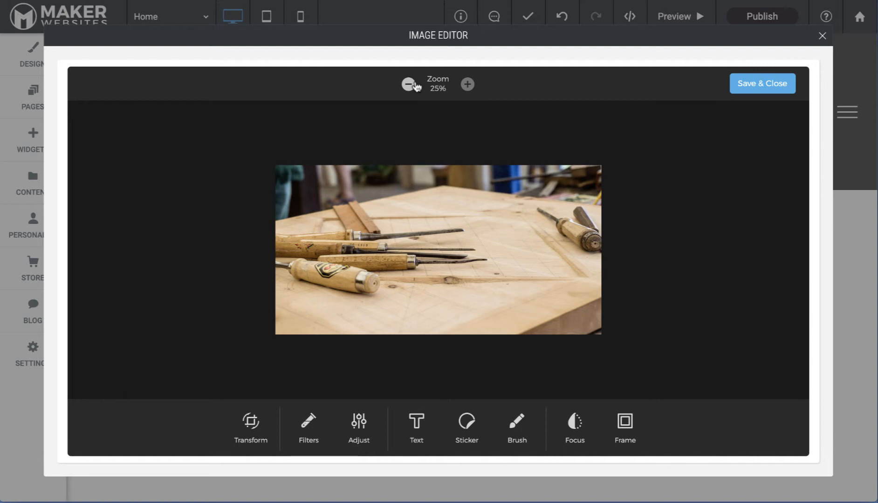
{"action": "left_click", "coordinate": [467, 84]}
{"action": "left_click", "coordinate": [467, 84]}
{"action": "left_click", "coordinate": [467, 84]}
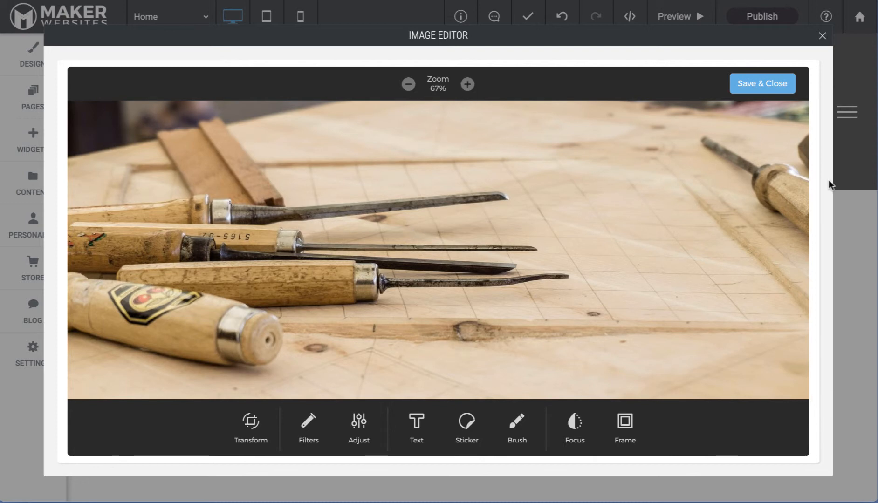
{"action": "left_click", "coordinate": [775, 84]}
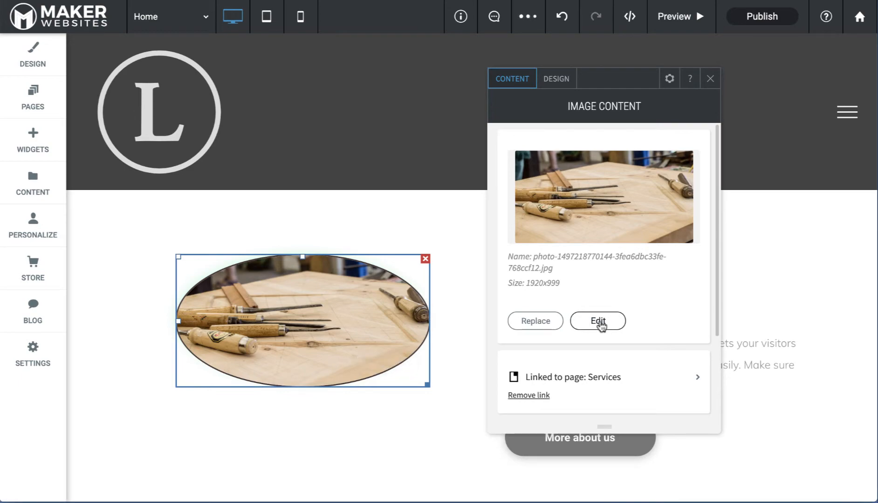
{"action": "left_click", "coordinate": [599, 322]}
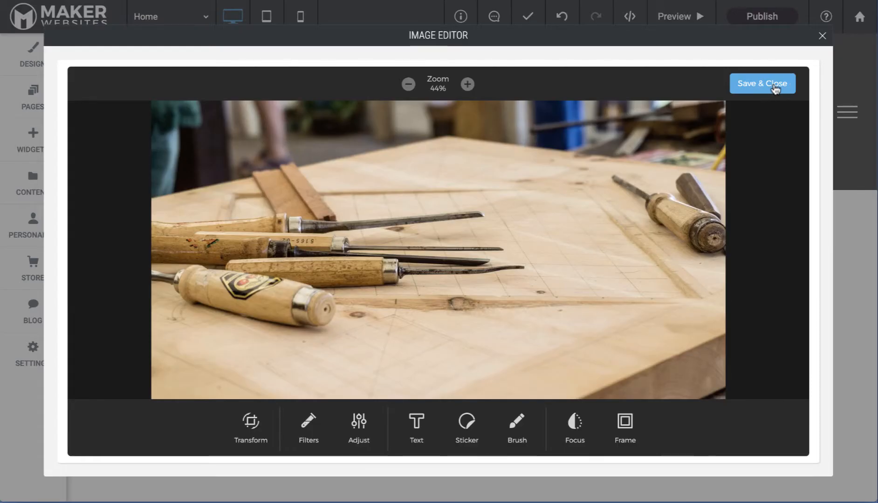
{"action": "left_click", "coordinate": [823, 36]}
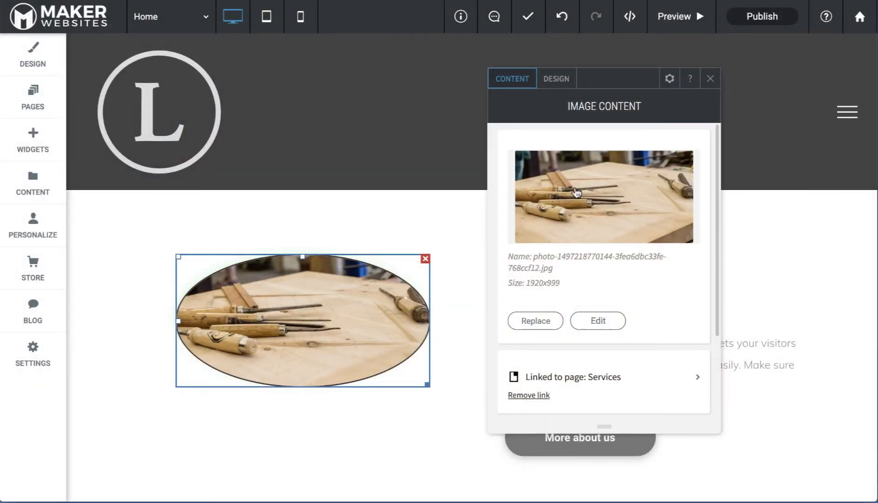
{"action": "left_click", "coordinate": [577, 193]}
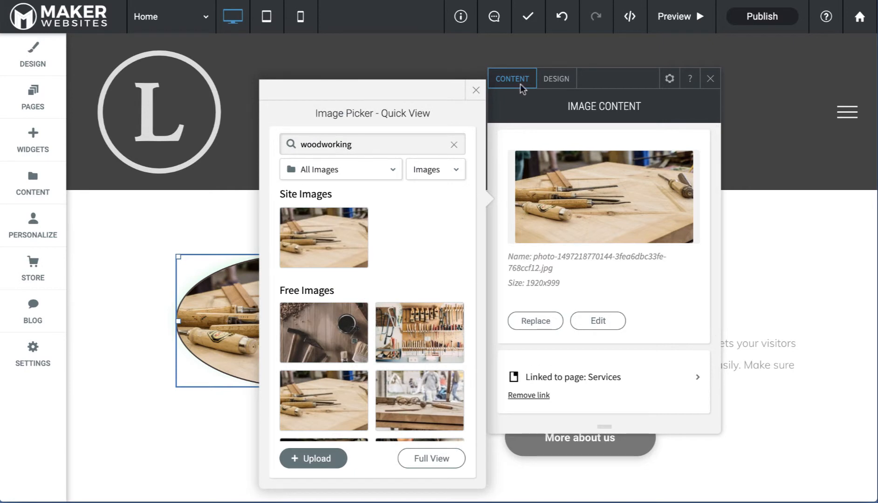
{"action": "left_click", "coordinate": [583, 207]}
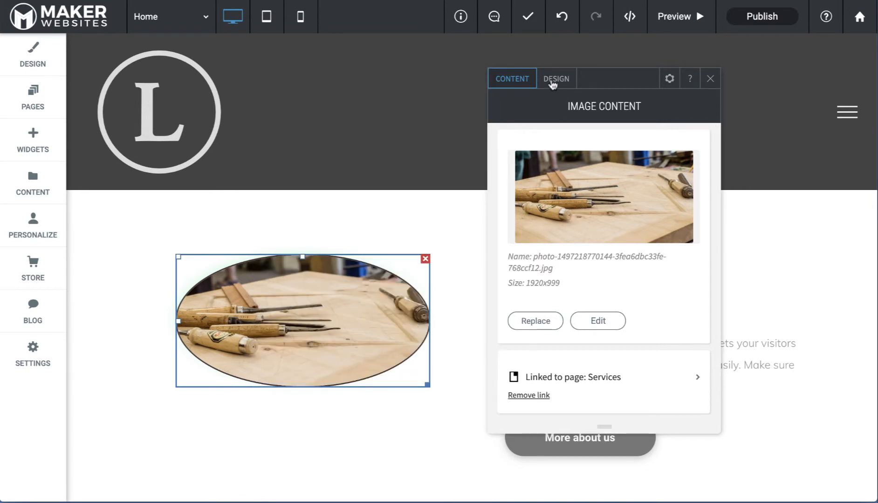
- Change the image's layout from the round shape to the square-cornered one
{"action": "left_click", "coordinate": [554, 79]}
{"action": "left_click", "coordinate": [592, 219]}
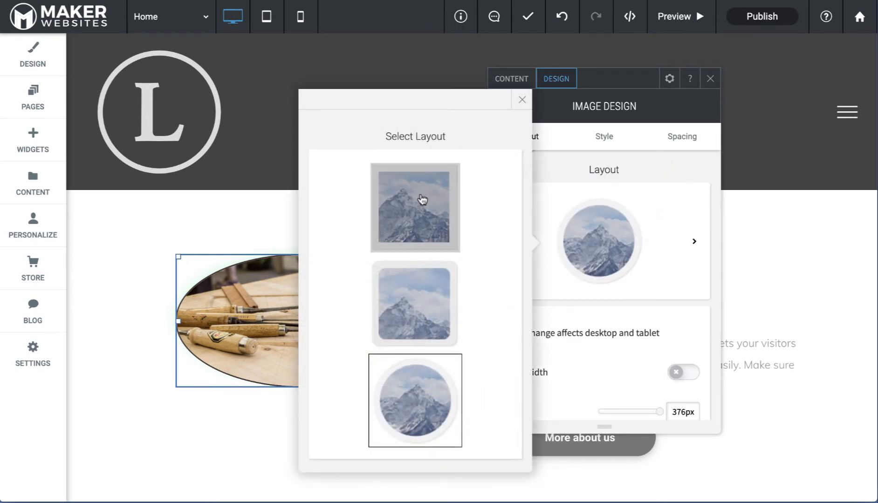
{"action": "left_click", "coordinate": [420, 182]}
- Open the woodworking image for cropping in the image editor, try the Square, 4:3 and 16:9 ratios, and return to Custom
{"action": "left_click", "coordinate": [510, 80]}
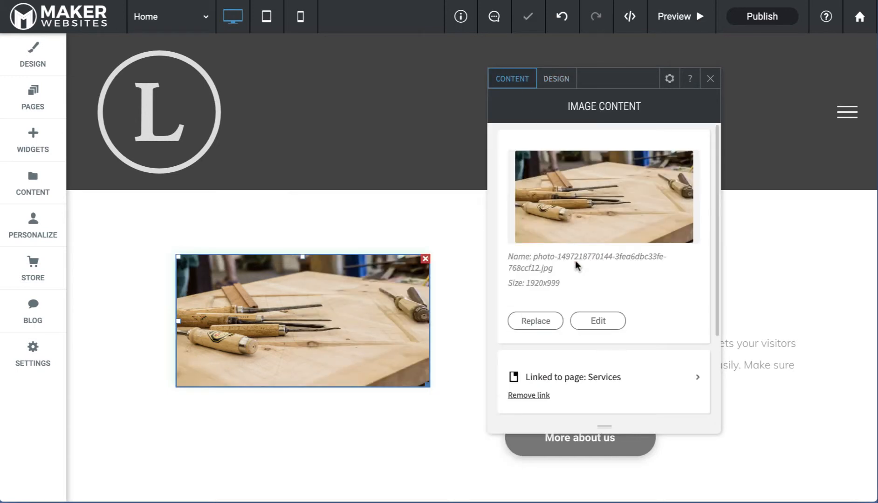
{"action": "left_click", "coordinate": [599, 322]}
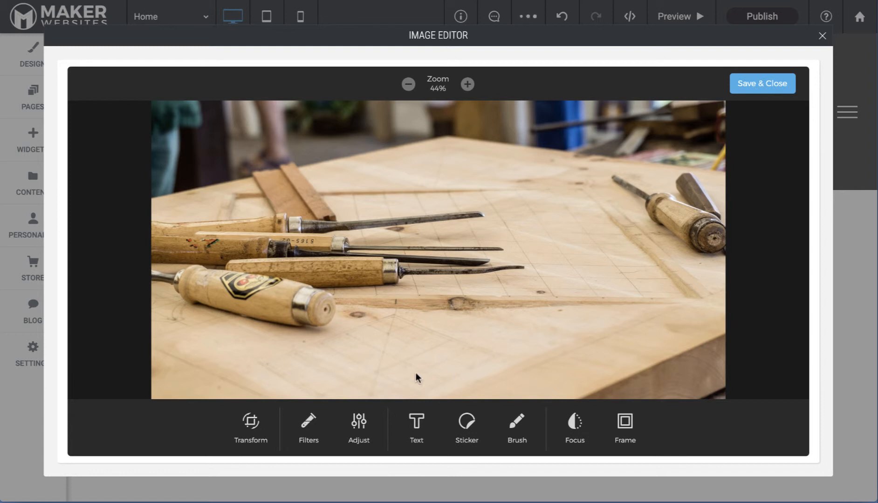
{"action": "left_click", "coordinate": [247, 435]}
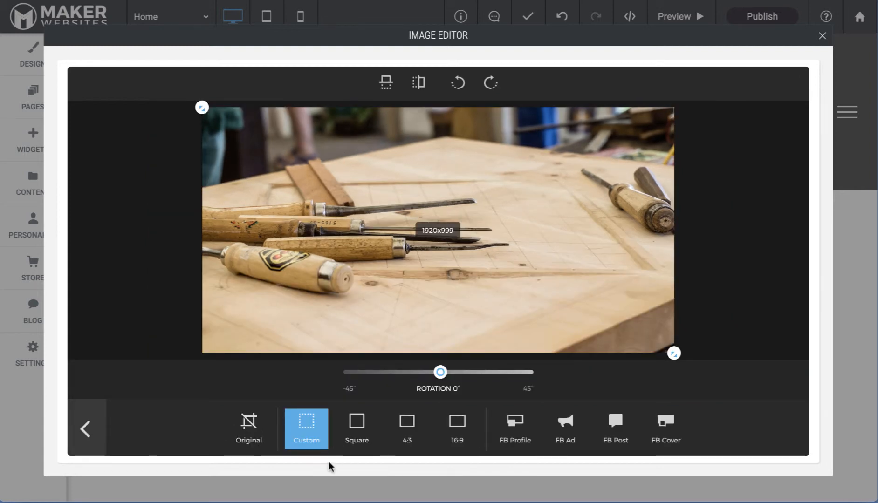
{"action": "left_click", "coordinate": [365, 434]}
{"action": "left_click", "coordinate": [405, 435]}
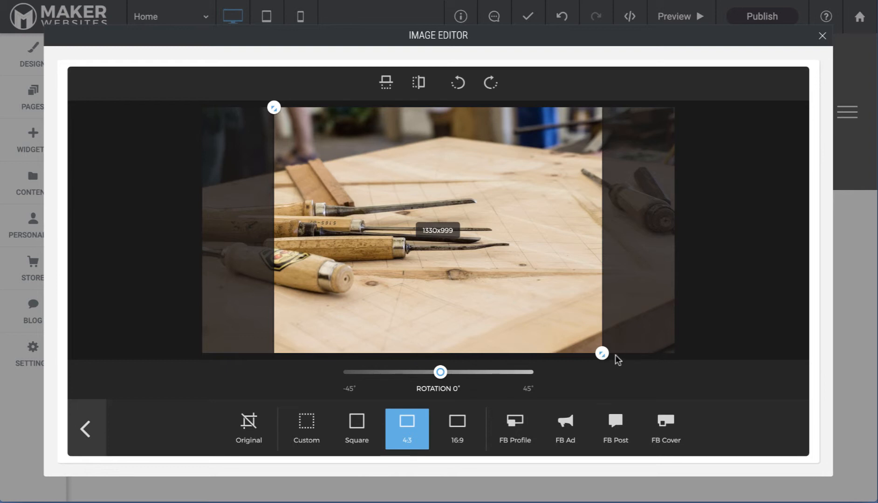
{"action": "left_click", "coordinate": [457, 431]}
{"action": "left_click", "coordinate": [326, 447]}
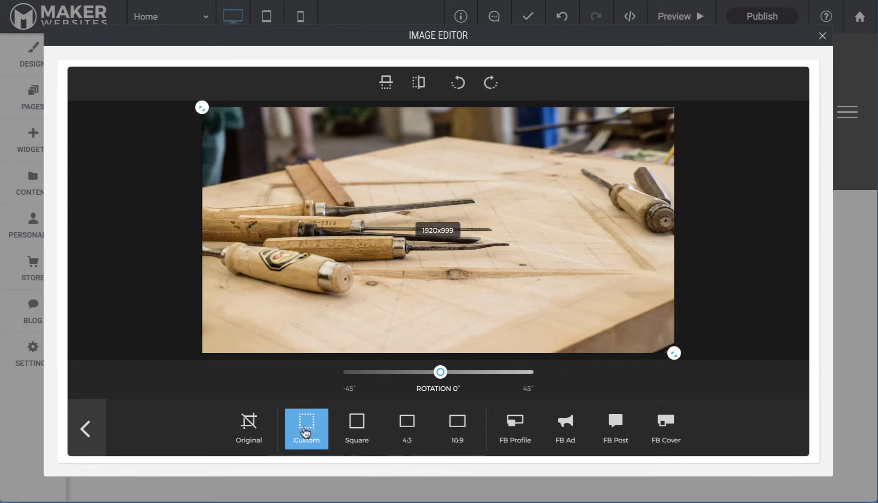
- Crop the image freehand to the chisels, at about 1204 × 513 px, and save and close it
{"action": "left_click_drag", "start_coordinate": [672, 355], "coordinate": [511, 308]}
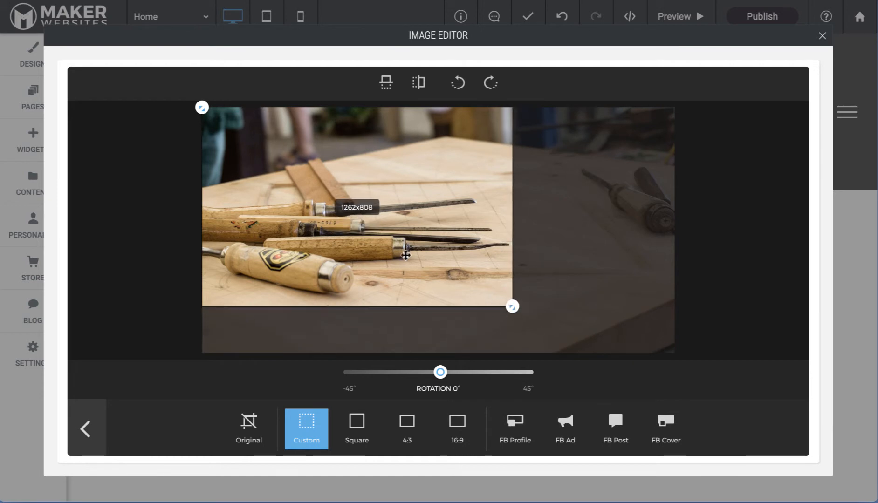
{"action": "left_click_drag", "start_coordinate": [203, 108], "coordinate": [216, 179]}
{"action": "left_click", "coordinate": [89, 427]}
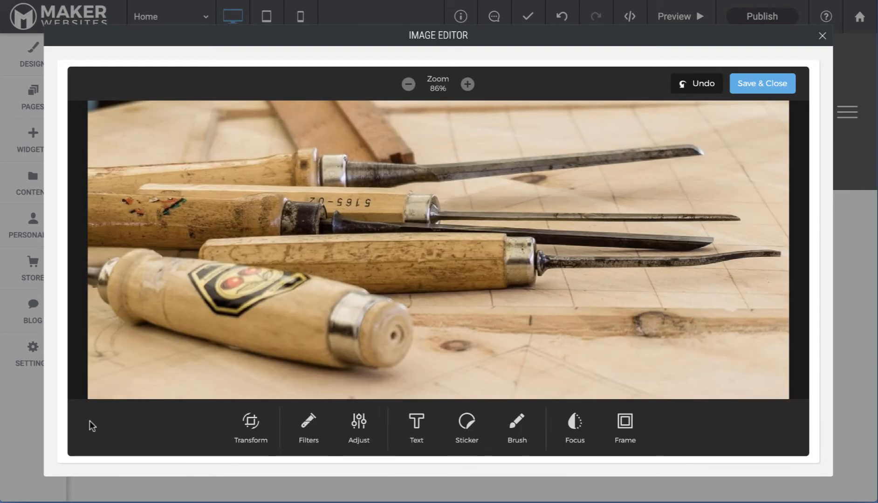
{"action": "left_click", "coordinate": [766, 92]}
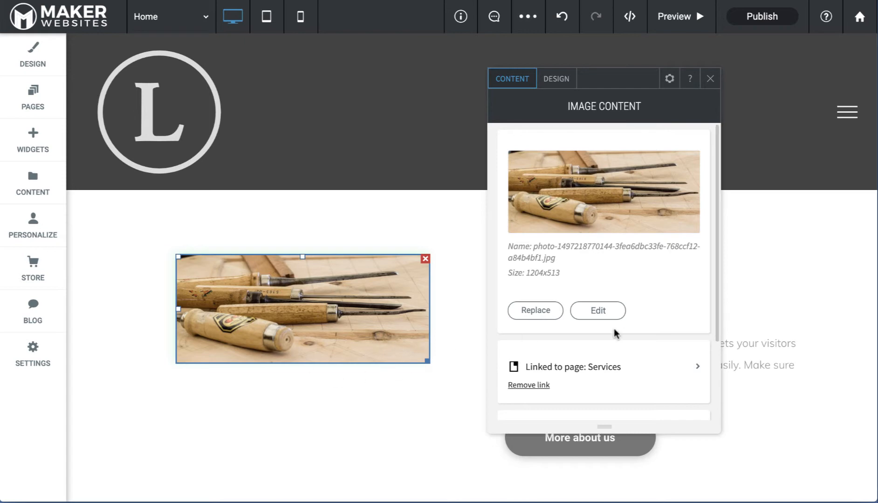
- Reopen the cropped image in the image editor, try several filters, and apply the Lucid filter at 63% intensity
{"action": "left_click", "coordinate": [603, 311]}
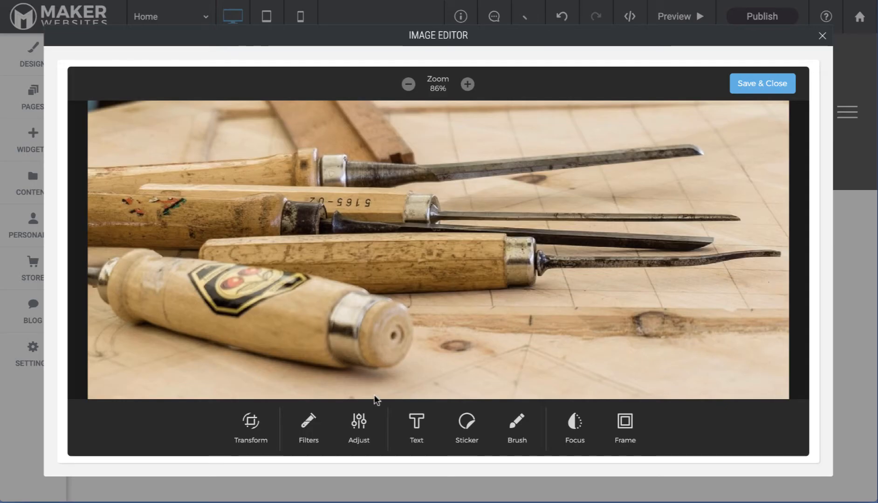
{"action": "left_click", "coordinate": [307, 423]}
{"action": "left_click", "coordinate": [284, 430]}
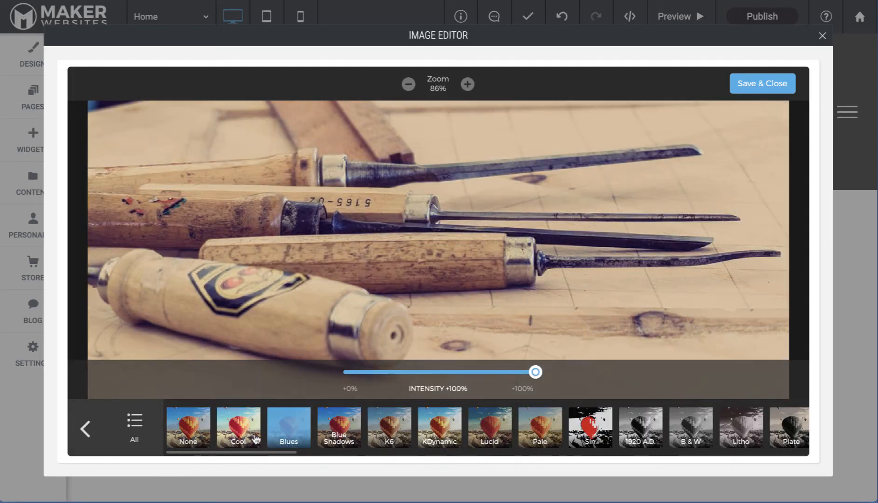
{"action": "left_click", "coordinate": [251, 438]}
{"action": "left_click", "coordinate": [405, 444]}
{"action": "left_click", "coordinate": [490, 428]}
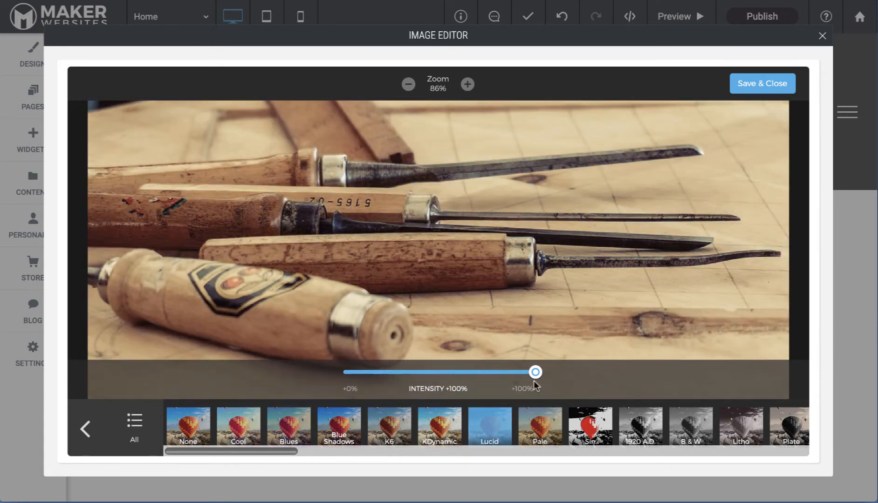
{"action": "left_click_drag", "start_coordinate": [536, 372], "coordinate": [465, 372]}
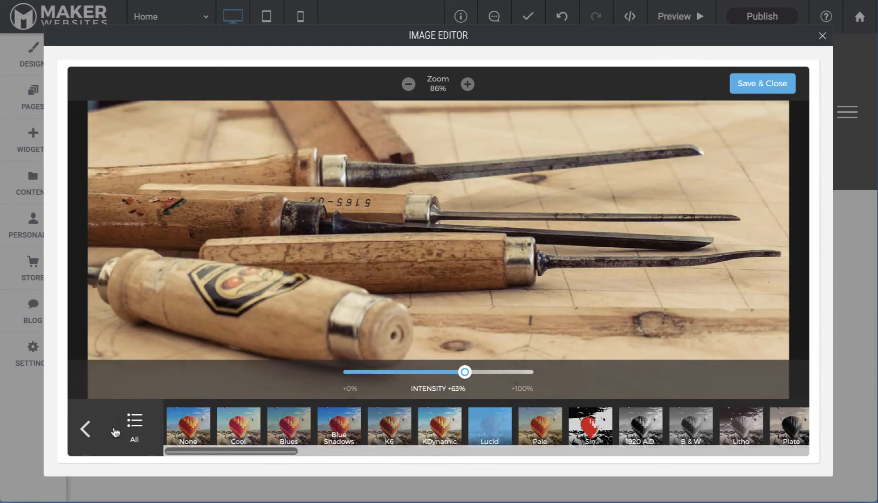
{"action": "left_click", "coordinate": [86, 429]}
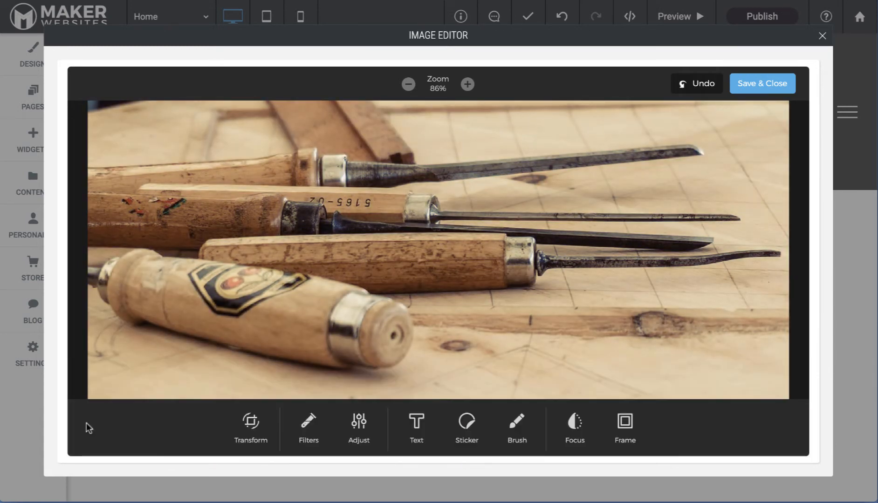
- Look at the image's Contrast and Gamma adjustments without changing them
{"action": "left_click", "coordinate": [366, 439]}
{"action": "left_click", "coordinate": [307, 424]}
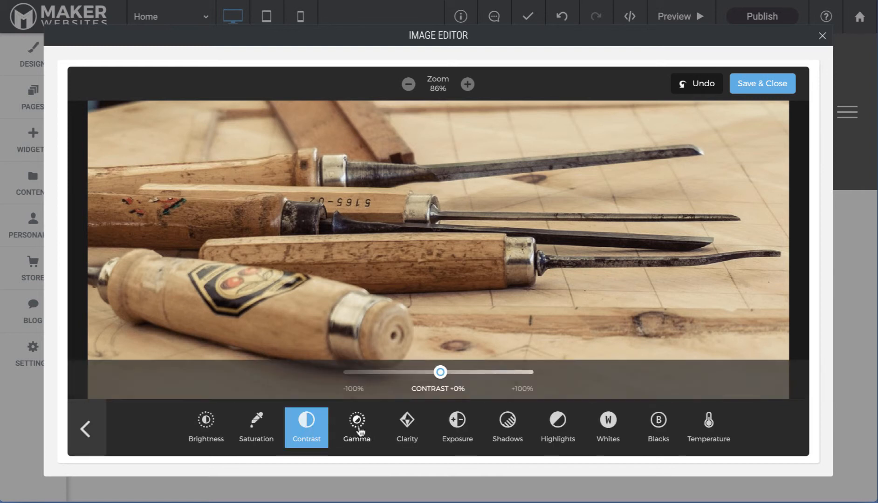
{"action": "left_click", "coordinate": [357, 424]}
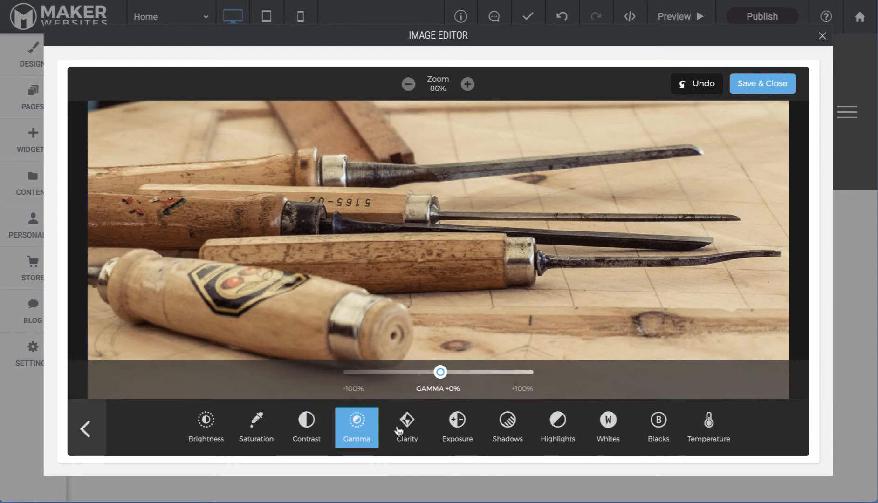
{"action": "left_click", "coordinate": [93, 428]}
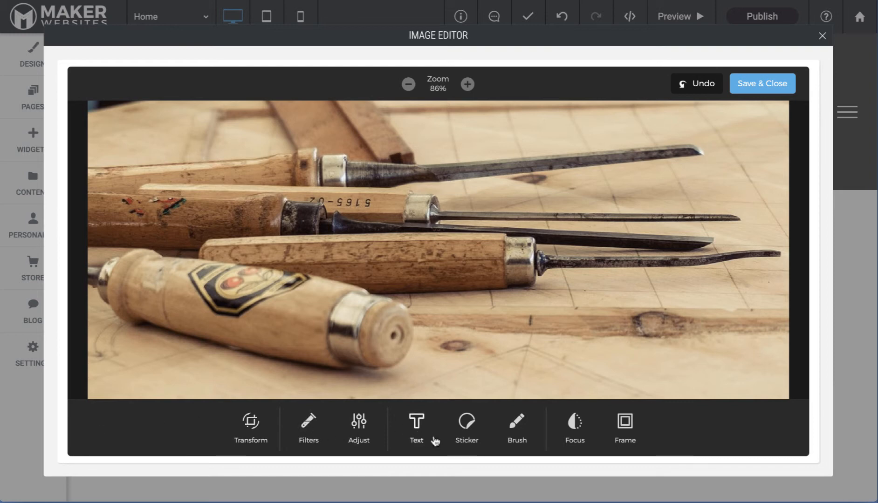
- Add a text object with its default wording to the image and browse the available stickers
{"action": "left_click", "coordinate": [419, 428]}
{"action": "left_click", "coordinate": [86, 428]}
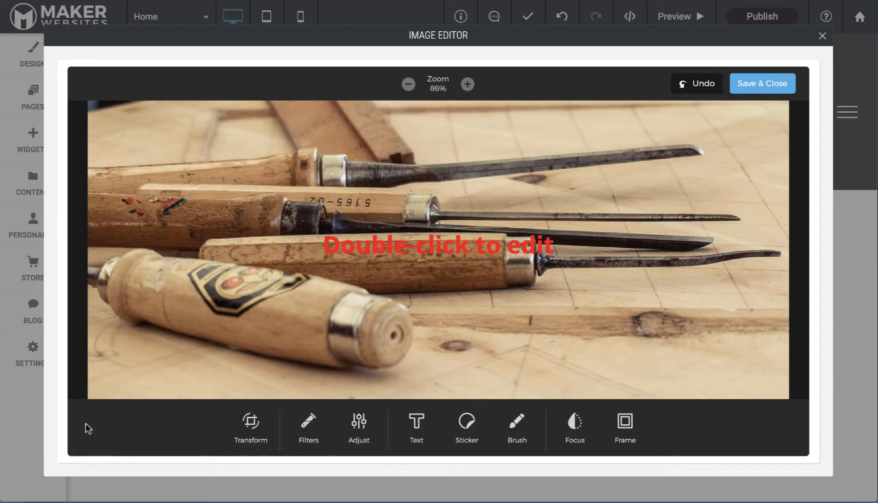
{"action": "left_click", "coordinate": [467, 424]}
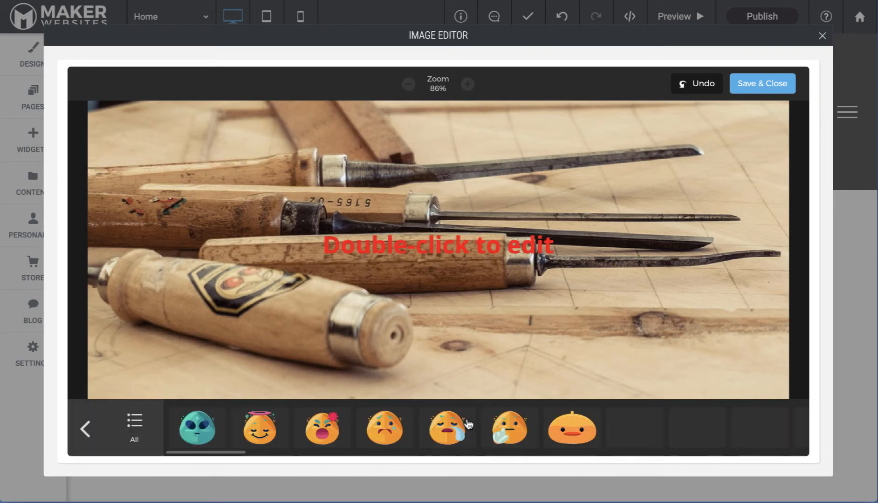
{"action": "scroll", "coordinate": [624, 431], "scroll_direction": "right", "scroll_amount": 15}
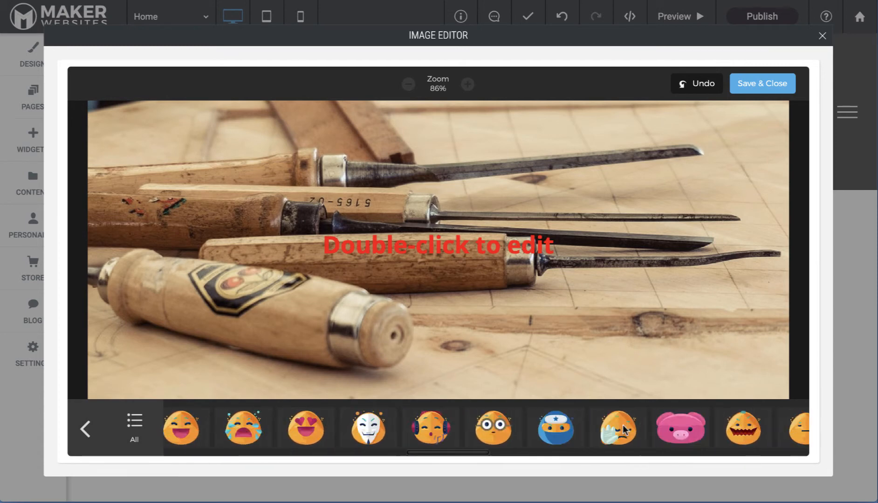
{"action": "left_click", "coordinate": [79, 436]}
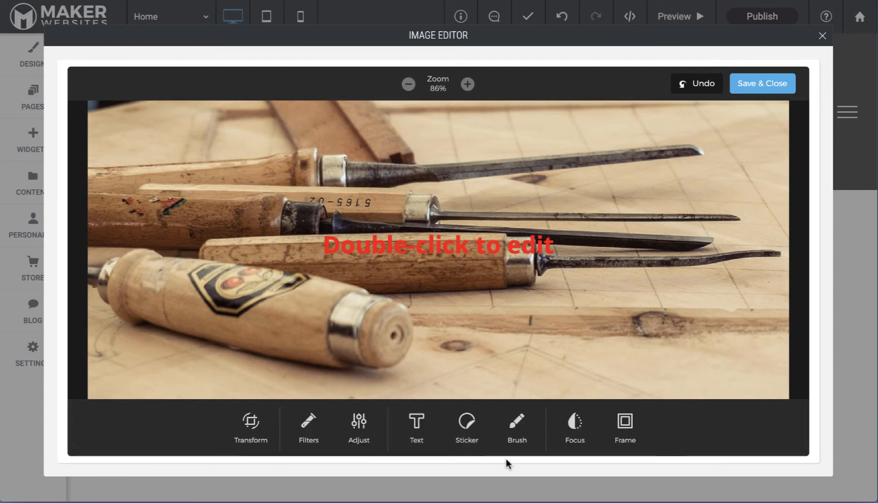
- Paint a curved red stroke across the image with the 22px brush, and undo it
{"action": "left_click", "coordinate": [516, 426]}
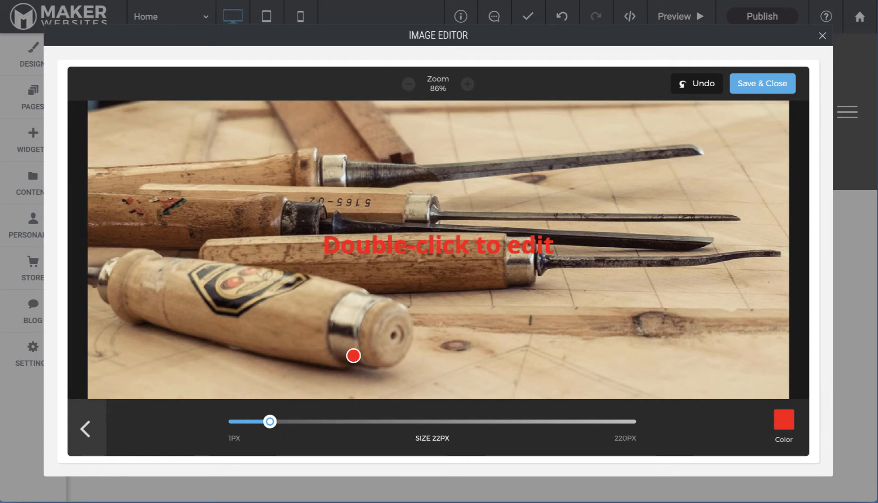
{"action": "mouse_move", "coordinate": [357, 356]}
{"action": "left_mouse_down"}
{"action": "mouse_move", "coordinate": [476, 213]}
{"action": "mouse_move", "coordinate": [486, 162]}
{"action": "left_mouse_up"}
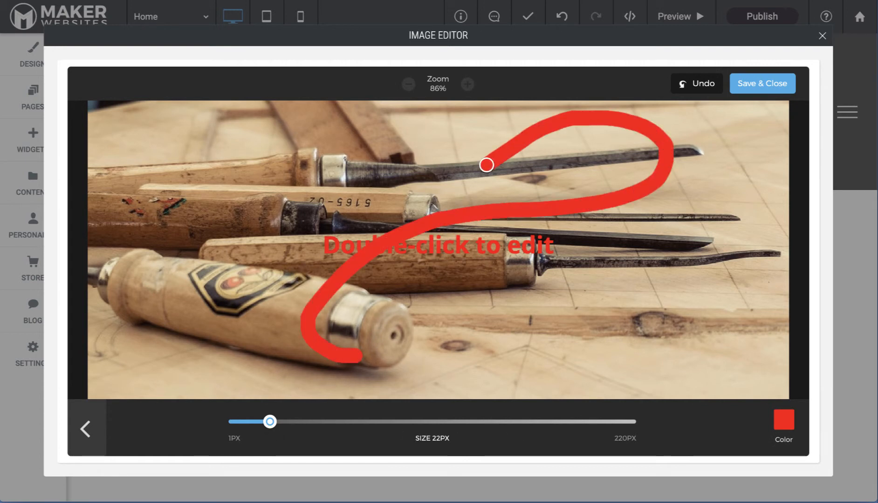
{"action": "left_click", "coordinate": [703, 85]}
{"action": "left_click", "coordinate": [90, 437]}
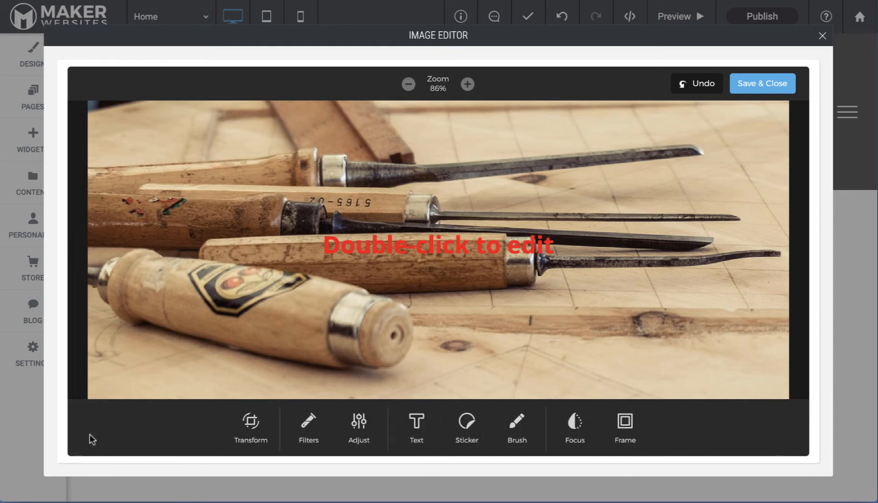
- Check the focus options, then give the image the Low Poly frame and save and close it
{"action": "left_click", "coordinate": [574, 424]}
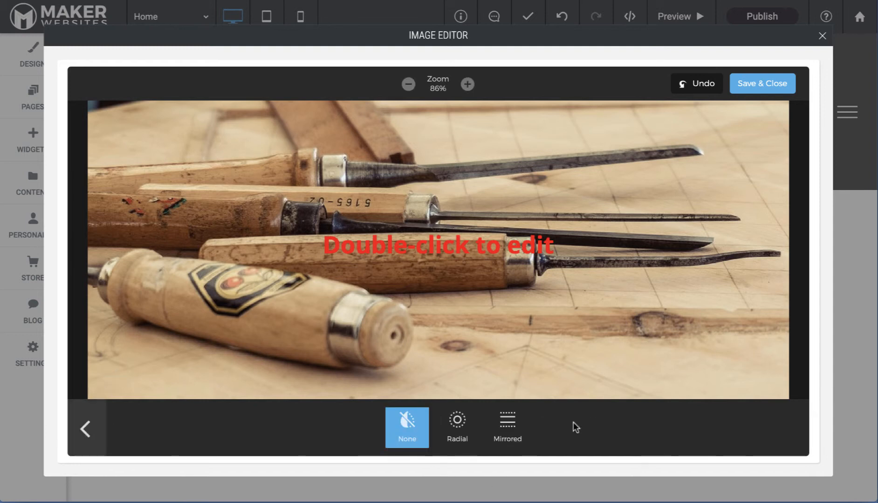
{"action": "left_click", "coordinate": [98, 439]}
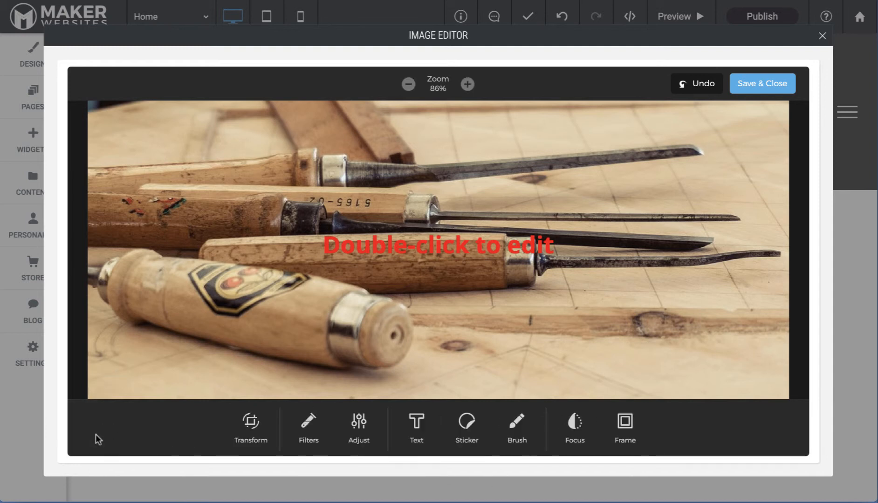
{"action": "left_click", "coordinate": [631, 422]}
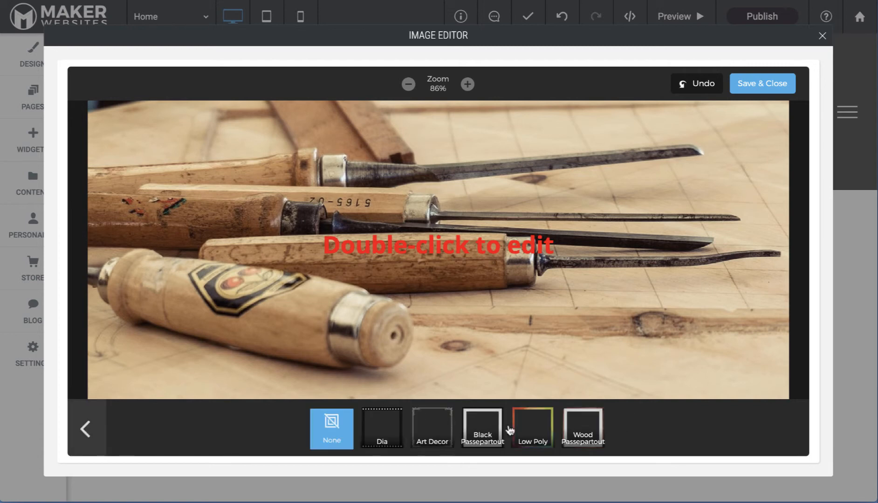
{"action": "left_click", "coordinate": [490, 435]}
{"action": "left_click", "coordinate": [536, 425]}
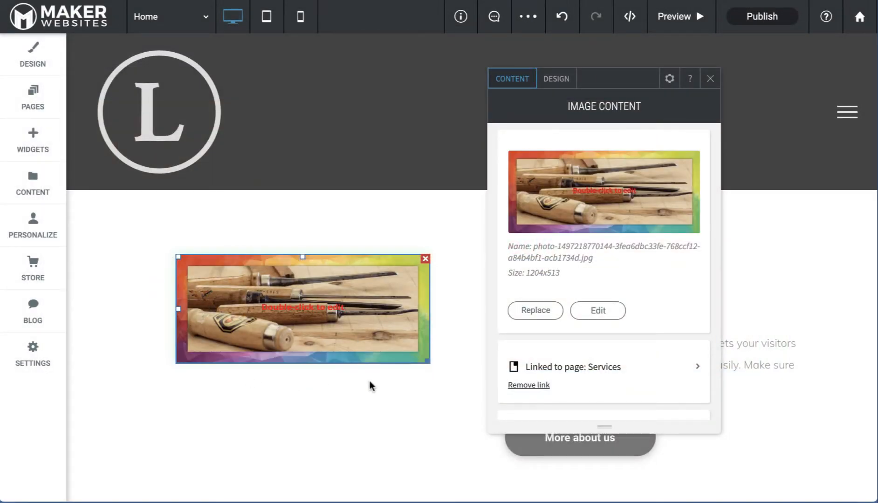
- Delete the framed image and place an Image Slider widget in its empty column, searching the widgets for "image"
{"action": "key", "text": "Delete"}
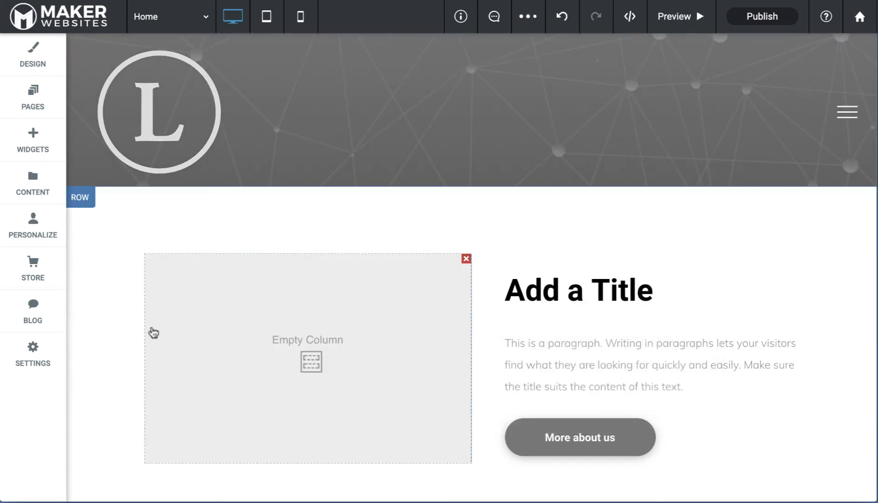
{"action": "left_click", "coordinate": [30, 141]}
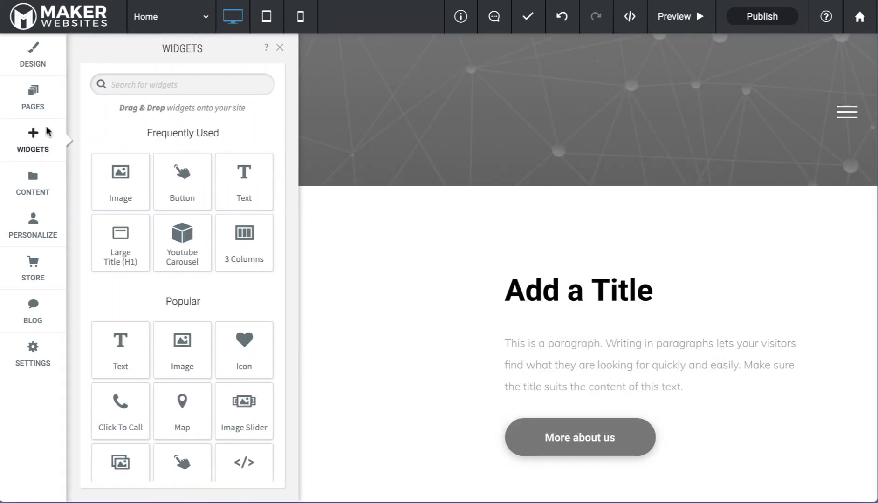
{"action": "left_click", "coordinate": [127, 88]}
{"action": "type", "text": "imagesz"}
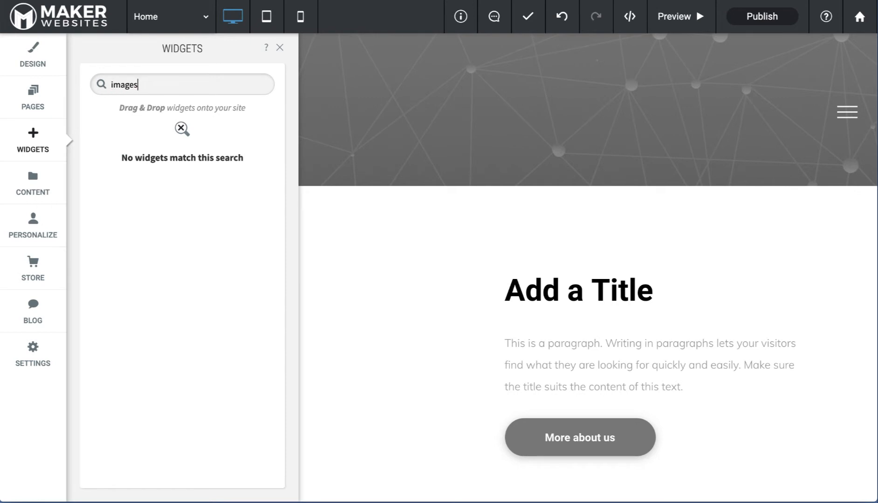
{"action": "key", "text": "BackSpace"}
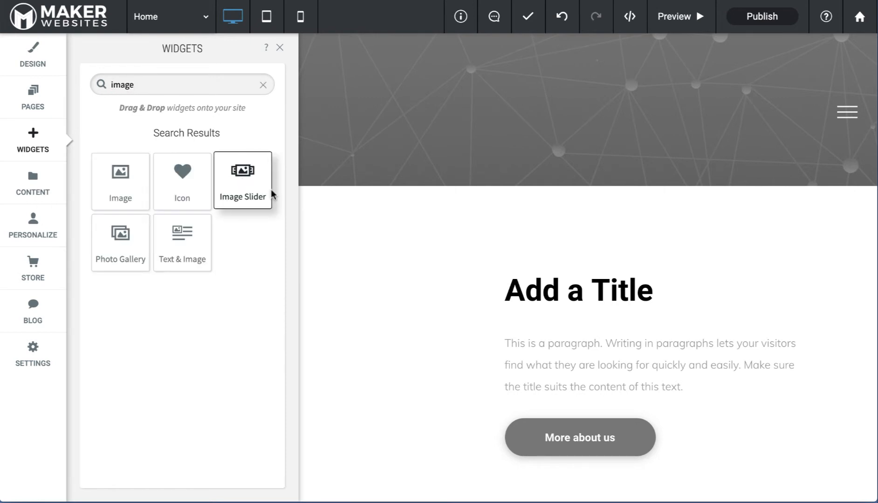
{"action": "left_click_drag", "start_coordinate": [272, 194], "coordinate": [310, 352]}
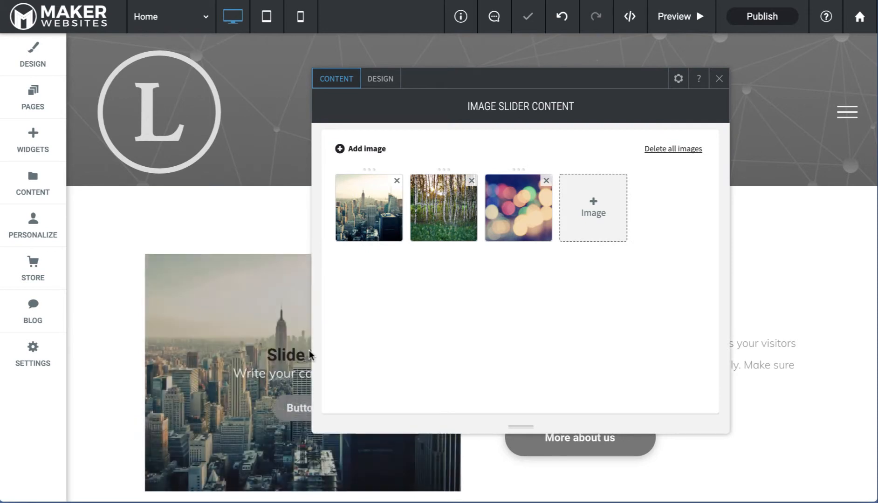
- View the slide settings of the city and birch forest images, and remove the blurred-lights image from the slider
{"action": "left_click", "coordinate": [387, 221]}
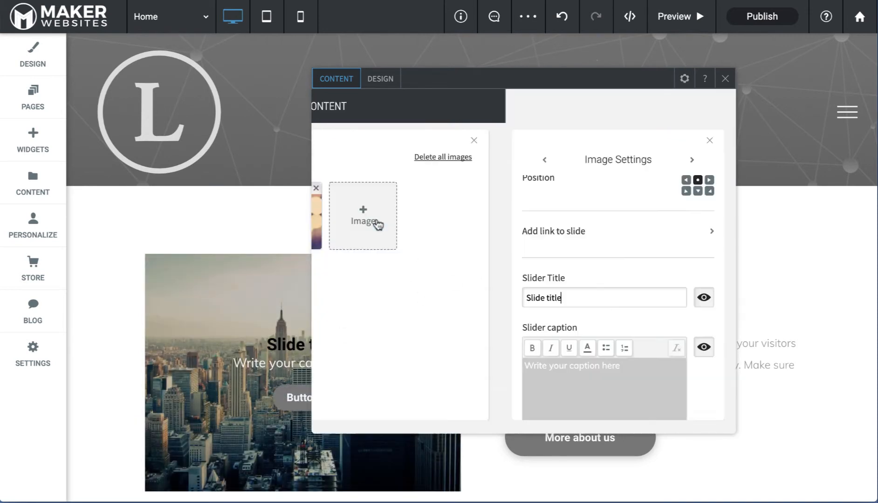
{"action": "left_click", "coordinate": [354, 229]}
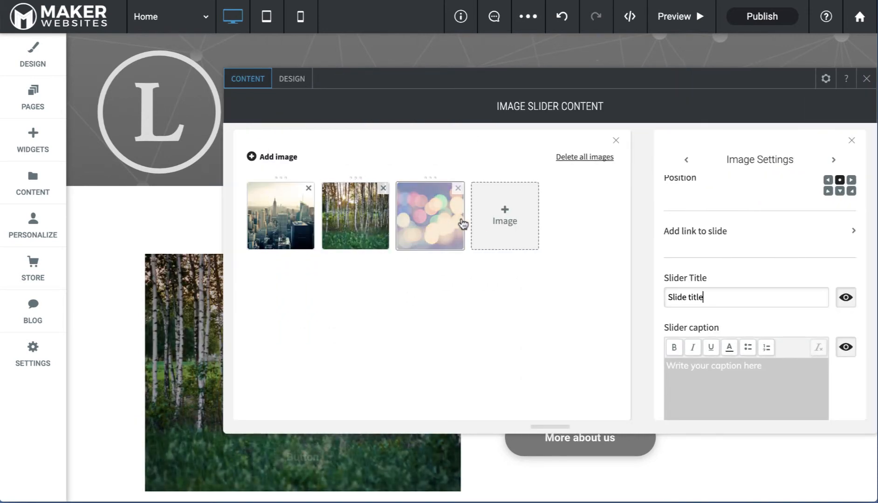
{"action": "left_click", "coordinate": [461, 220]}
{"action": "left_click", "coordinate": [458, 188]}
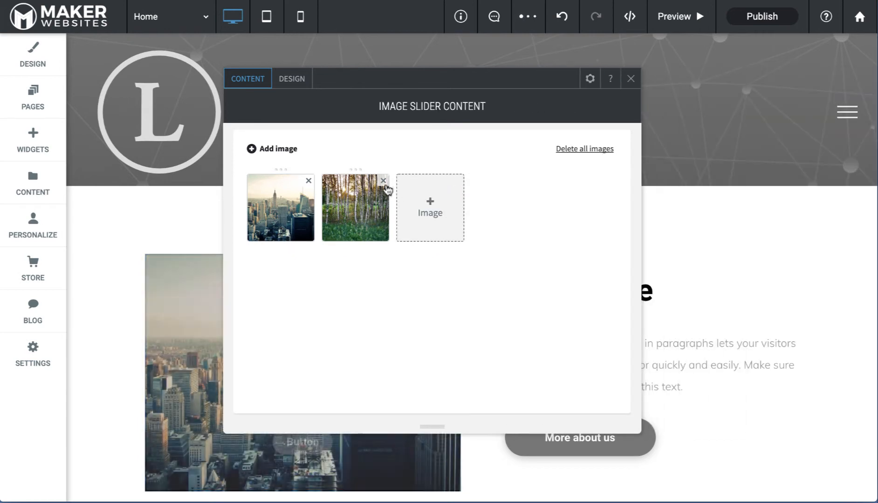
- Remove the birch forest and city images from the slider, and browse the Uploaded folder and All Images for replacements
{"action": "left_click", "coordinate": [383, 188]}
{"action": "left_click", "coordinate": [309, 181]}
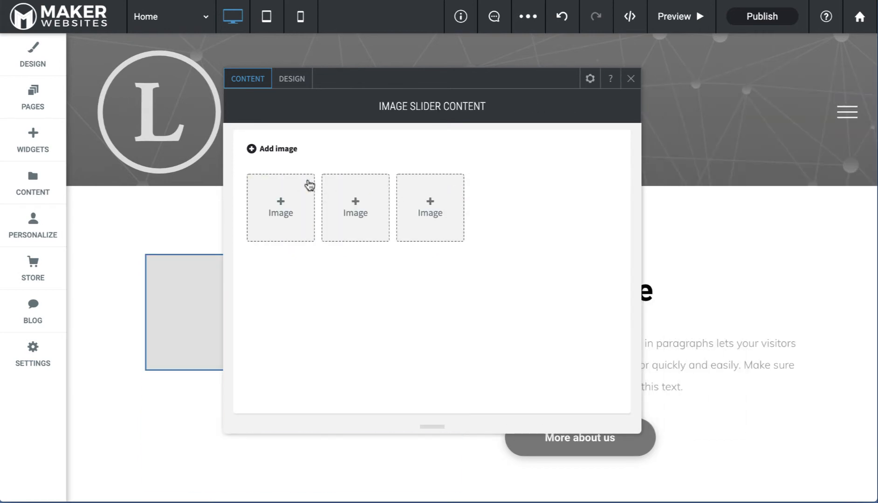
{"action": "left_click", "coordinate": [281, 211]}
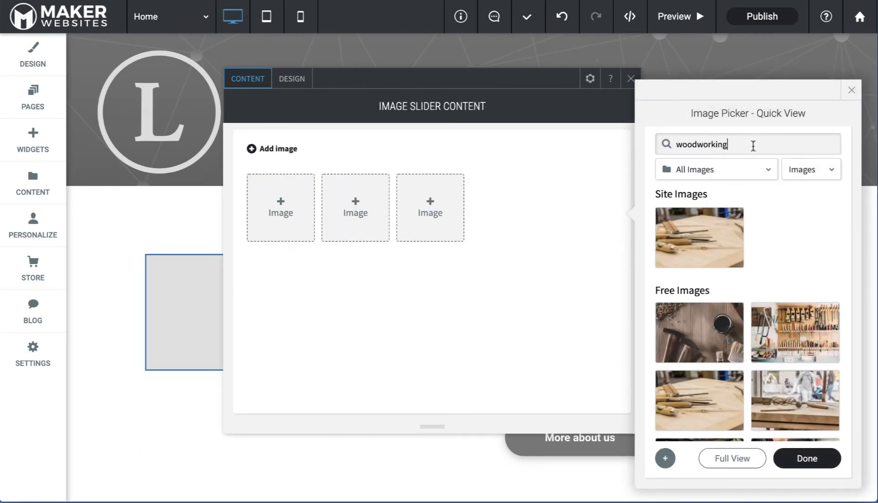
{"action": "left_click", "coordinate": [721, 178]}
{"action": "left_click", "coordinate": [693, 261]}
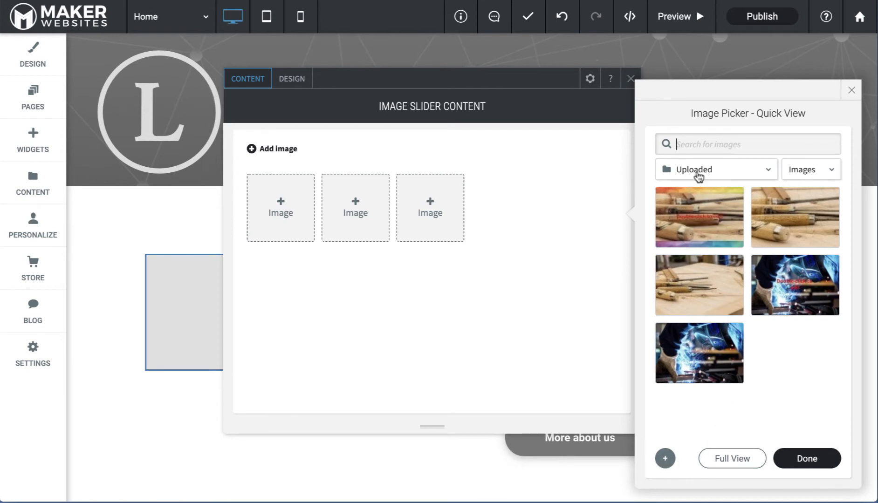
{"action": "left_click", "coordinate": [696, 172]}
{"action": "left_click", "coordinate": [692, 192]}
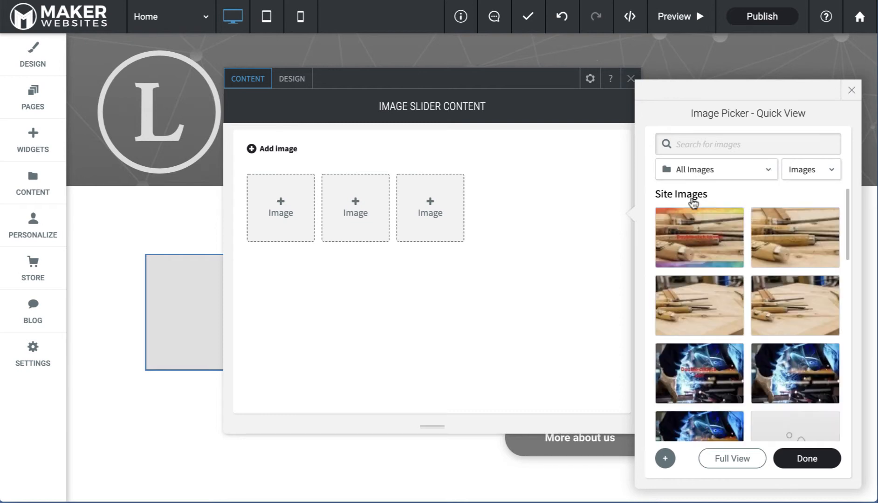
- Add the uploaded woodworking tools and welding images and the free mountain hiker image to the slider
{"action": "left_click", "coordinate": [707, 308]}
{"action": "left_click", "coordinate": [795, 373]}
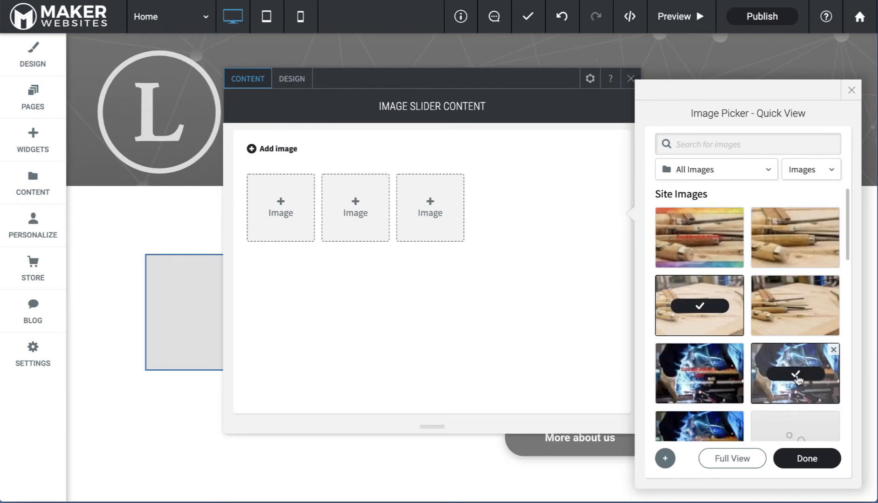
{"action": "scroll", "coordinate": [795, 373], "scroll_direction": "down", "scroll_amount": 3}
{"action": "left_click", "coordinate": [716, 337]}
{"action": "left_click", "coordinate": [715, 335]}
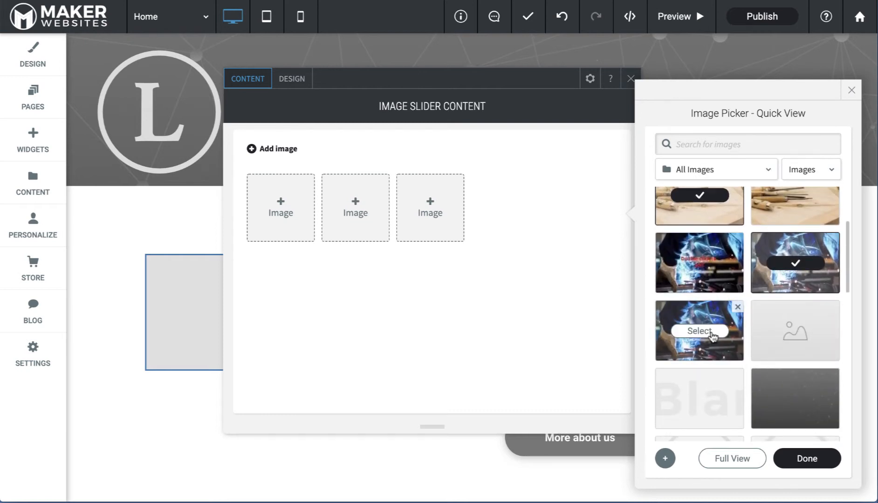
{"action": "scroll", "coordinate": [710, 333], "scroll_direction": "down", "scroll_amount": 5}
{"action": "scroll", "coordinate": [711, 331], "scroll_direction": "down", "scroll_amount": 3}
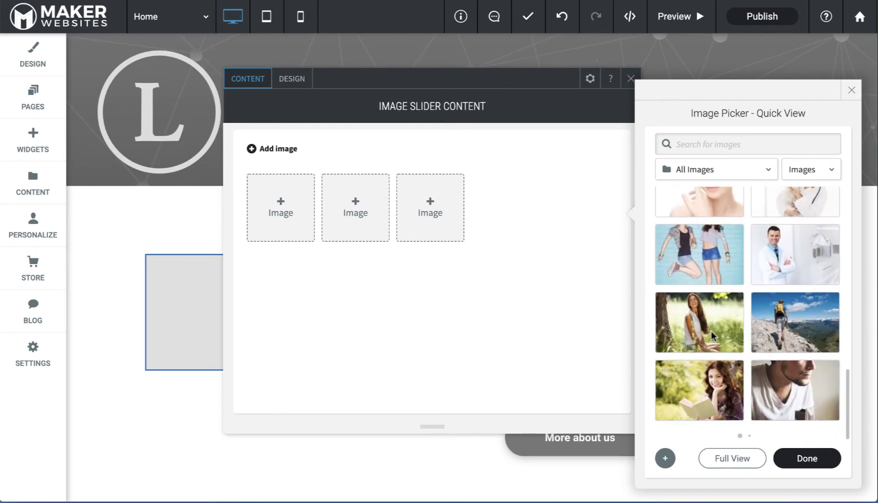
{"action": "left_click", "coordinate": [795, 323]}
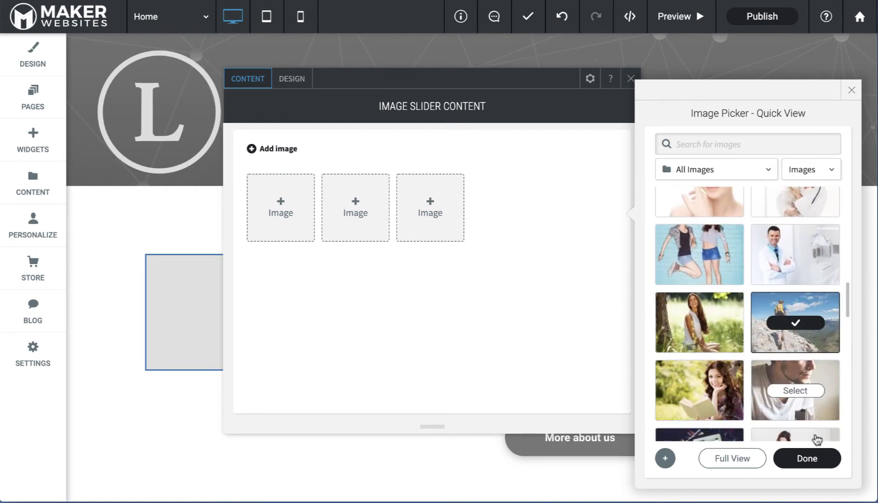
{"action": "left_click", "coordinate": [813, 461]}
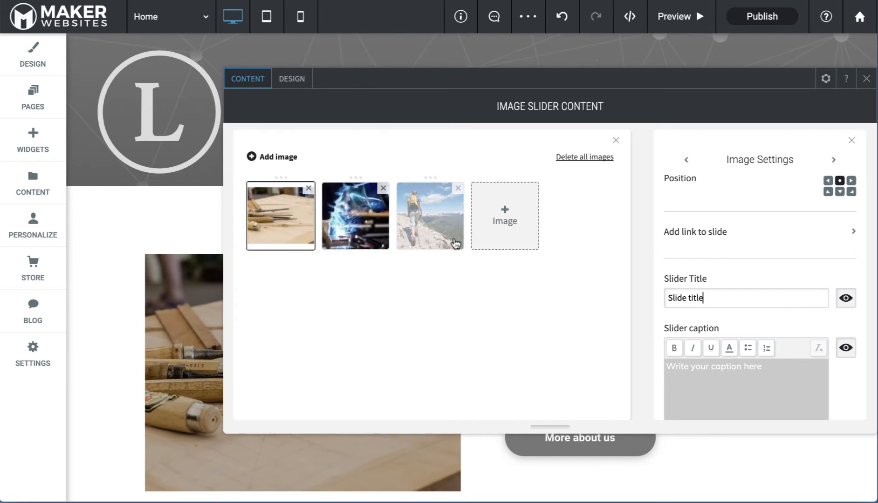
- Try several position anchors for the welding slide's image with the slider preview uncovered, ending on the top-left anchor
{"action": "left_click", "coordinate": [355, 217]}
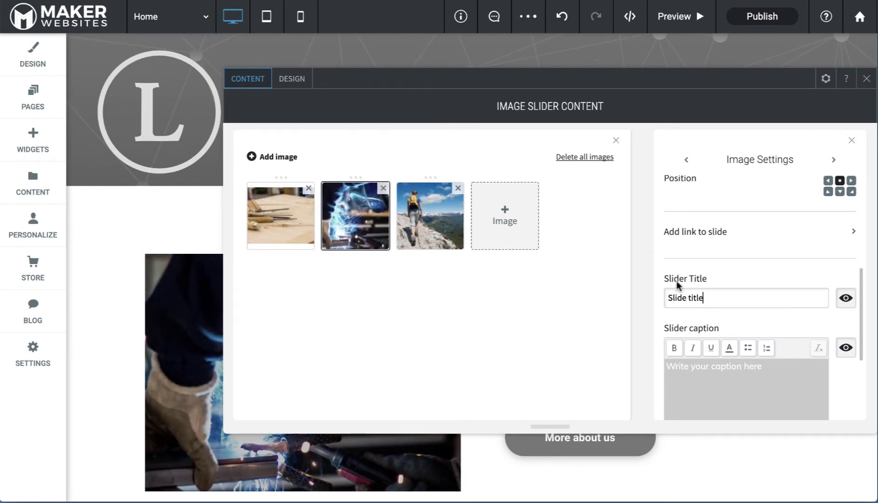
{"action": "scroll", "coordinate": [708, 298], "scroll_direction": "down", "scroll_amount": 2}
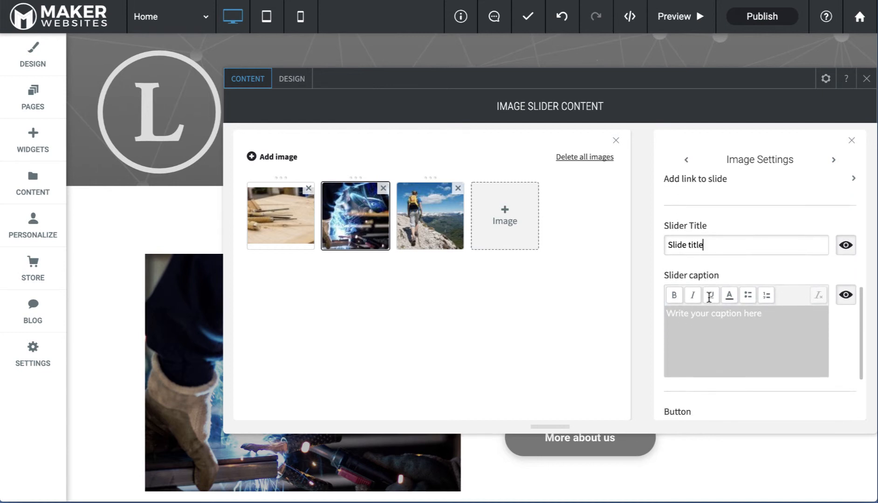
{"action": "scroll", "coordinate": [708, 298], "scroll_direction": "up", "scroll_amount": 5}
{"action": "scroll", "coordinate": [708, 297], "scroll_direction": "up", "scroll_amount": 2}
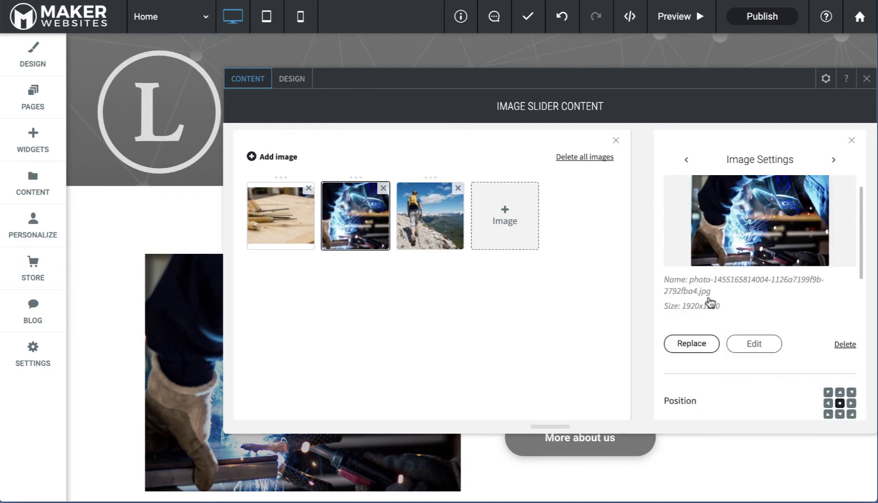
{"action": "scroll", "coordinate": [744, 351], "scroll_direction": "down", "scroll_amount": 4}
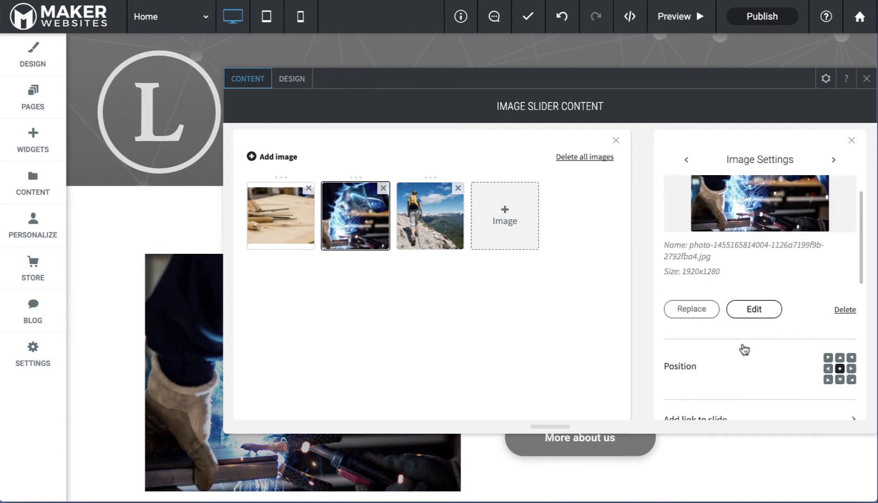
{"action": "left_click", "coordinate": [851, 304]}
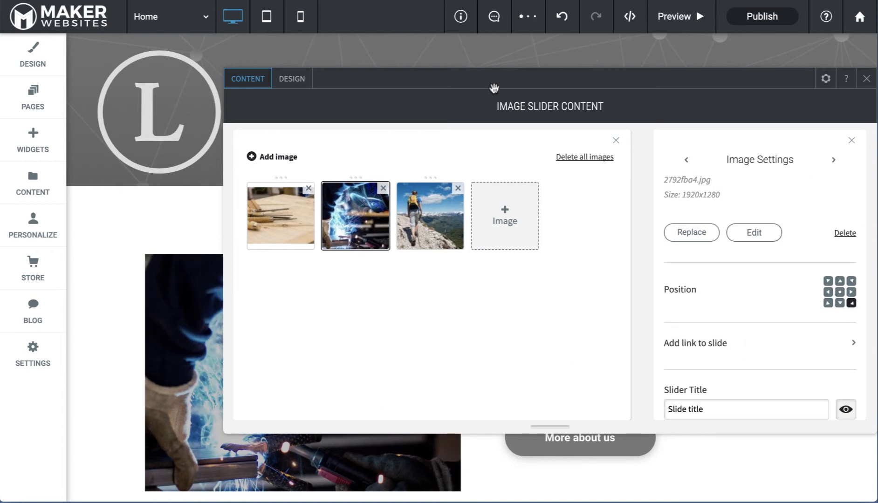
{"action": "left_click_drag", "start_coordinate": [453, 84], "coordinate": [447, 15]}
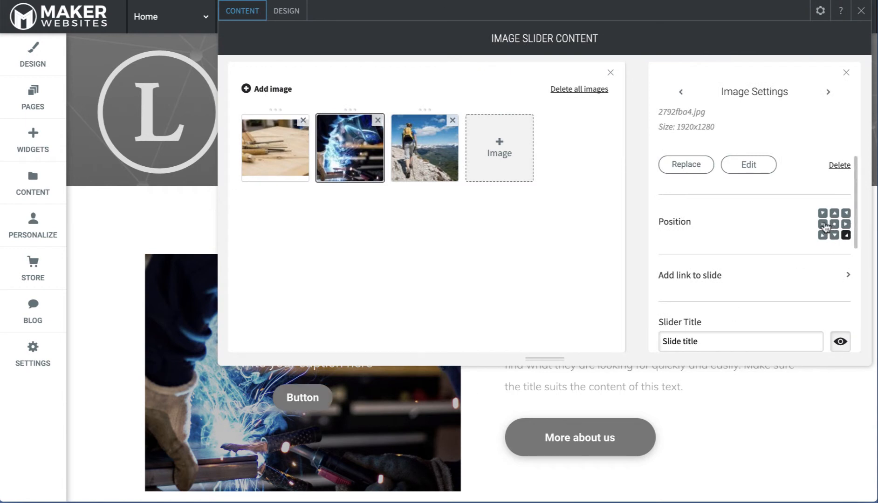
{"action": "left_click", "coordinate": [823, 225]}
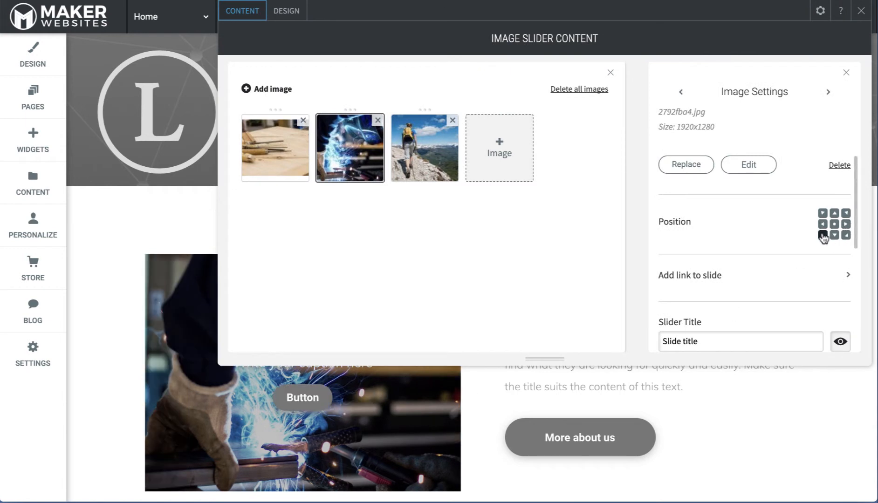
{"action": "left_click", "coordinate": [835, 224]}
{"action": "left_click", "coordinate": [823, 213]}
- Link the welding slide to the existing Home page, view the Click to call option, and set the slide title to "Welding"
{"action": "scroll", "coordinate": [756, 257], "scroll_direction": "down", "scroll_amount": 3}
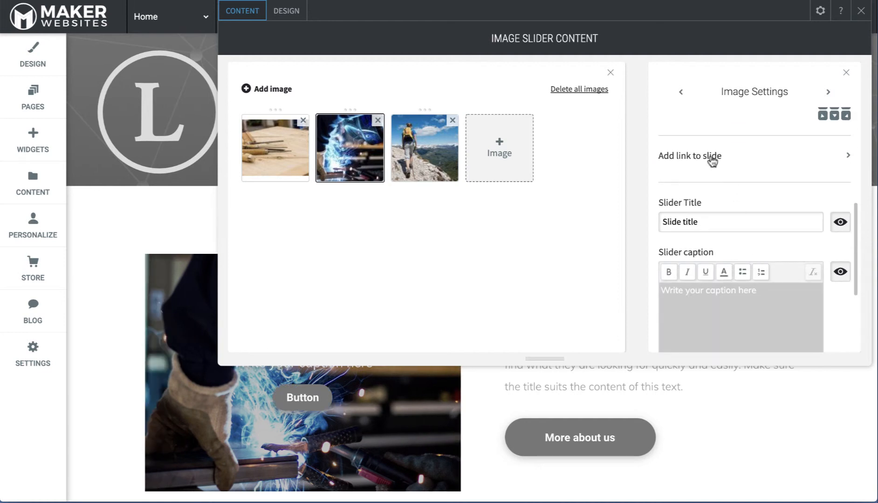
{"action": "left_click", "coordinate": [712, 159]}
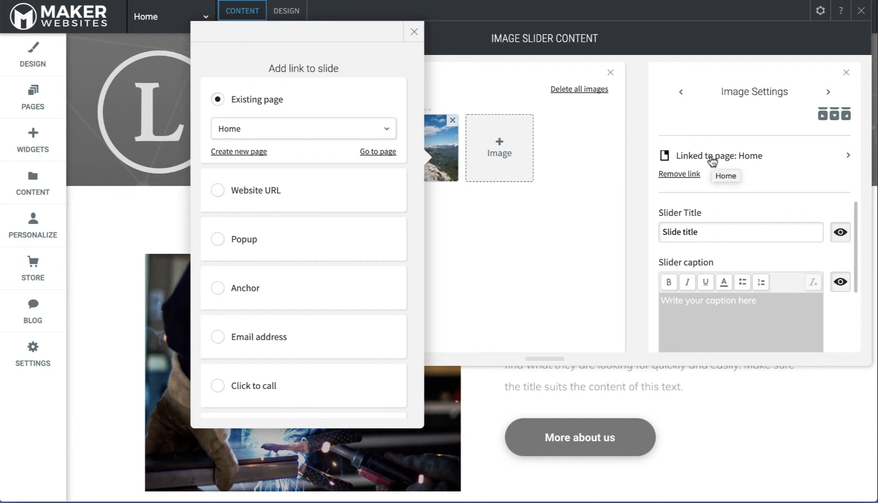
{"action": "left_click", "coordinate": [252, 390]}
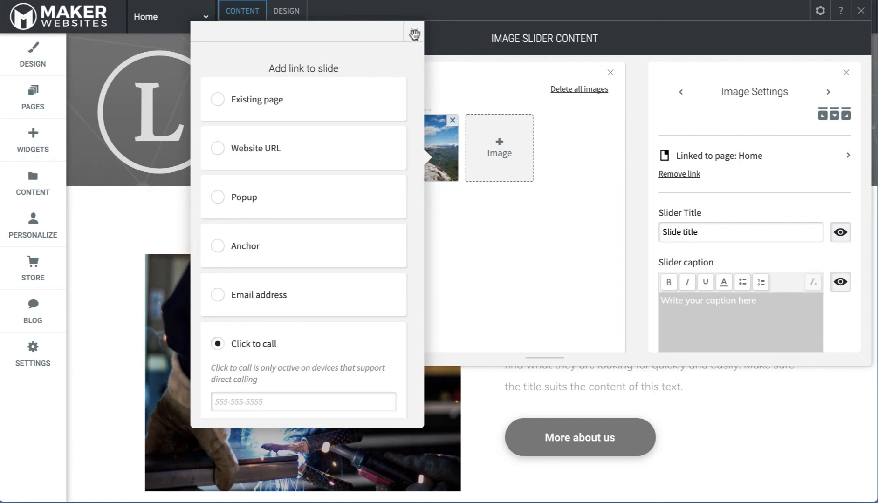
{"action": "left_click", "coordinate": [414, 32]}
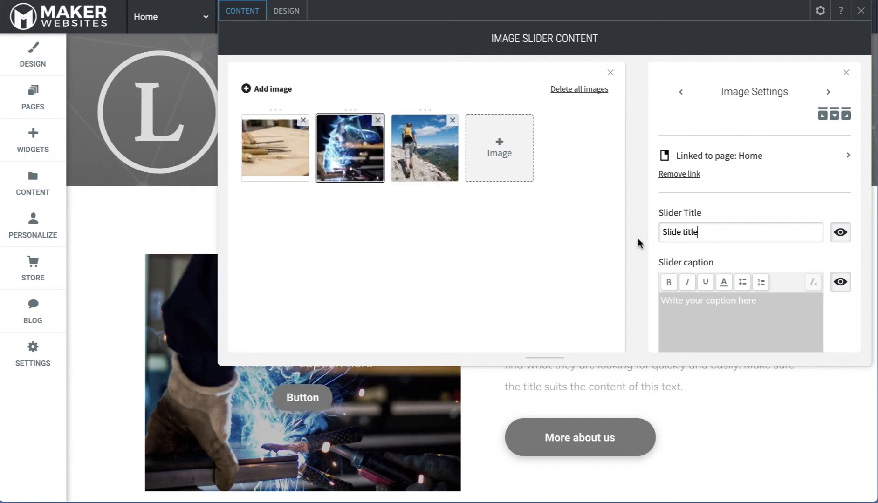
{"action": "left_click_drag", "start_coordinate": [697, 232], "coordinate": [639, 232]}
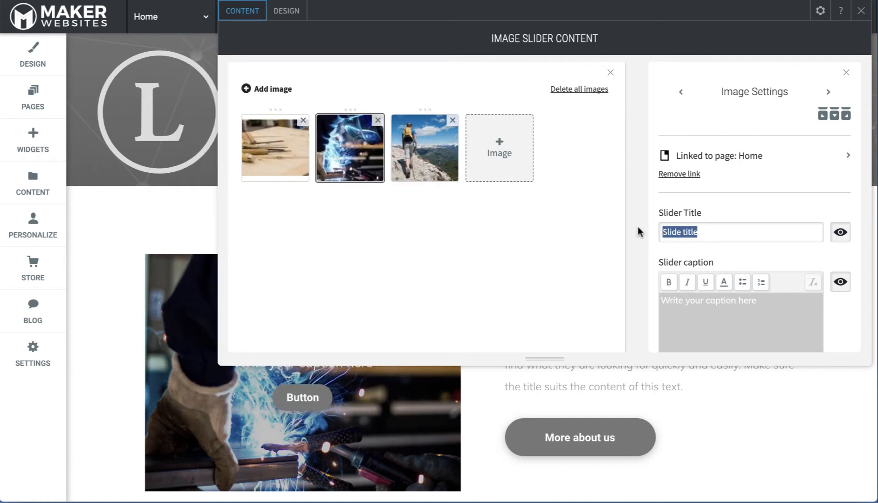
{"action": "type", "text": "Welding"}
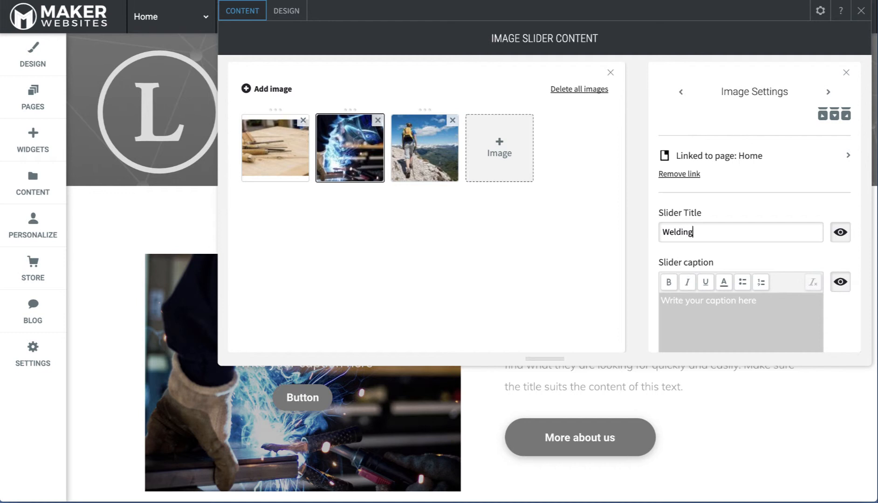
- Toggle the visibility of the welding slide's button and caption, leaving the caption shown and the button hidden
{"action": "scroll", "coordinate": [685, 302], "scroll_direction": "down", "scroll_amount": 2}
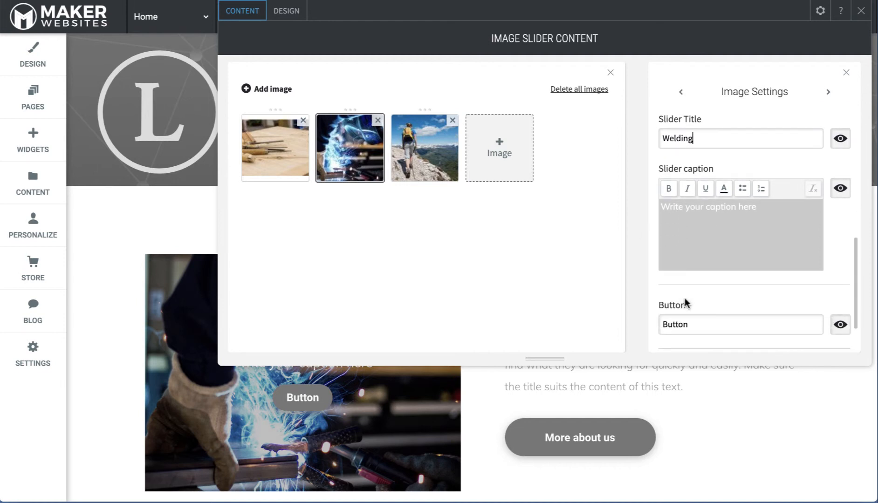
{"action": "scroll", "coordinate": [692, 233], "scroll_direction": "down", "scroll_amount": 1}
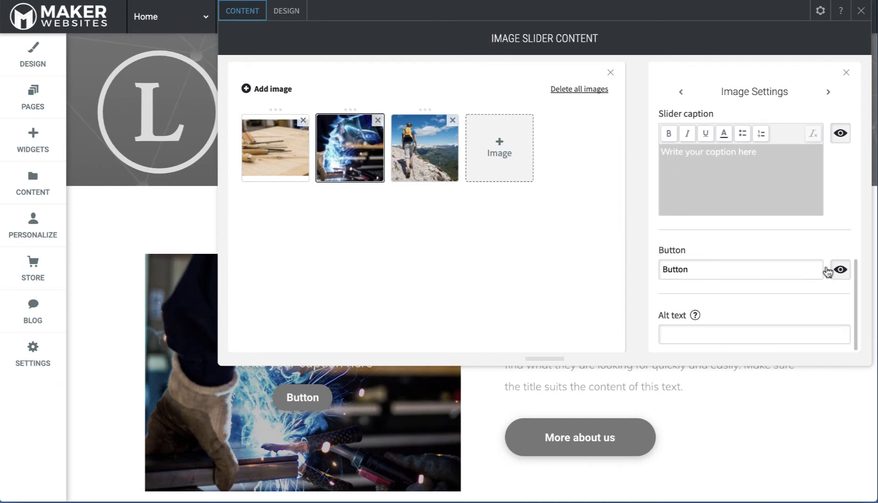
{"action": "left_click", "coordinate": [840, 270]}
{"action": "left_click", "coordinate": [840, 271]}
{"action": "left_click", "coordinate": [841, 135]}
{"action": "left_click", "coordinate": [841, 135]}
{"action": "left_click", "coordinate": [841, 275]}
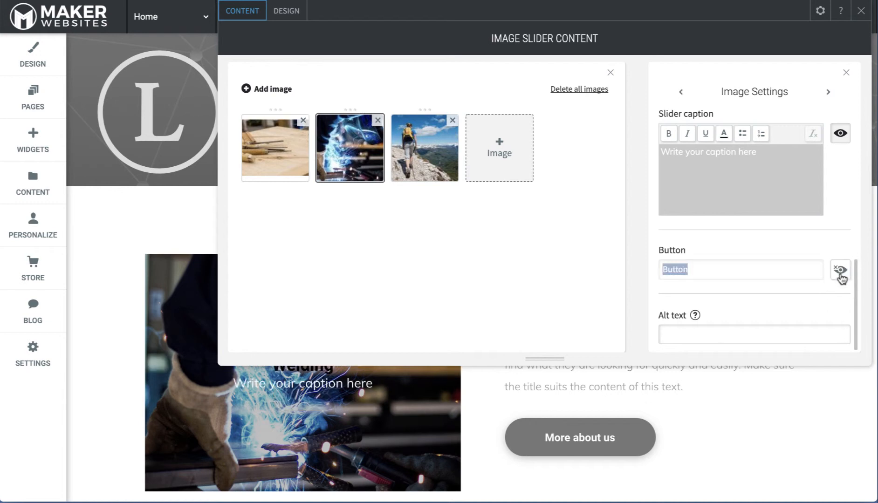
{"action": "left_click", "coordinate": [841, 275]}
{"action": "scroll", "coordinate": [777, 203], "scroll_direction": "up", "scroll_amount": 3}
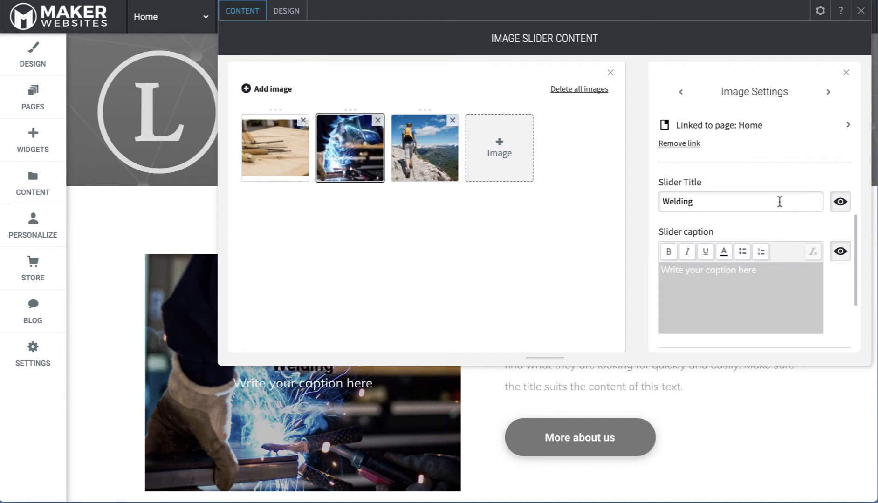
- View the woodworking slide's settings, and add the free portrait of the young woman as a fourth slide
{"action": "left_click", "coordinate": [245, 159]}
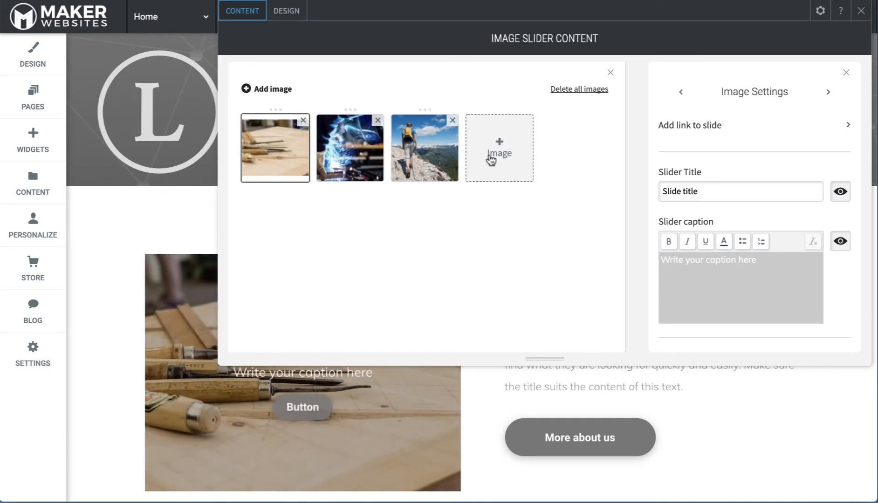
{"action": "left_click", "coordinate": [490, 157]}
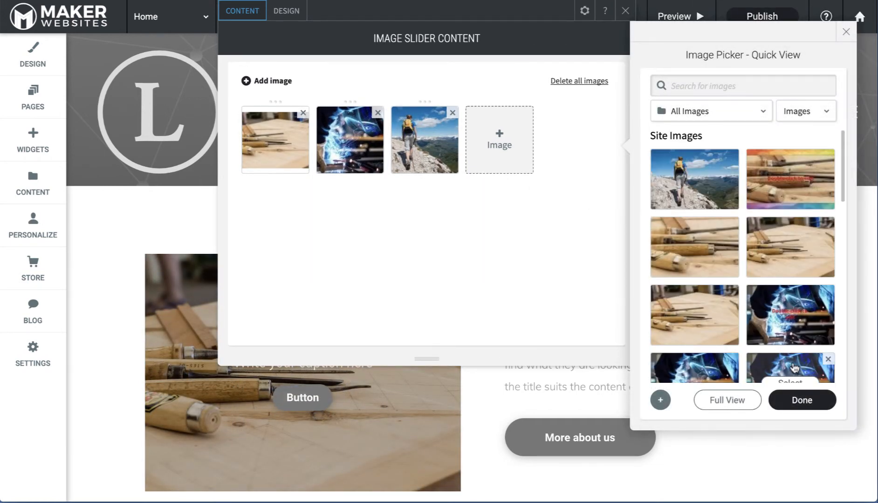
{"action": "scroll", "coordinate": [787, 363], "scroll_direction": "down", "scroll_amount": 4}
{"action": "scroll", "coordinate": [720, 321], "scroll_direction": "down", "scroll_amount": 5}
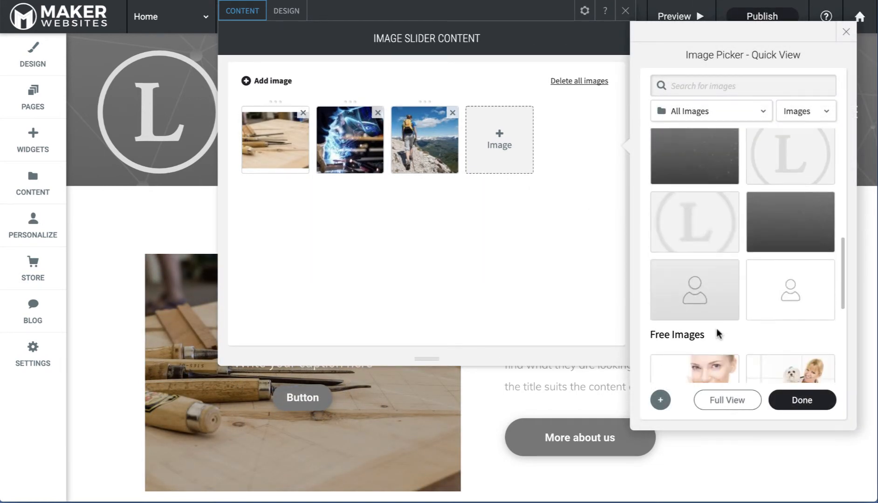
{"action": "left_click", "coordinate": [694, 318]}
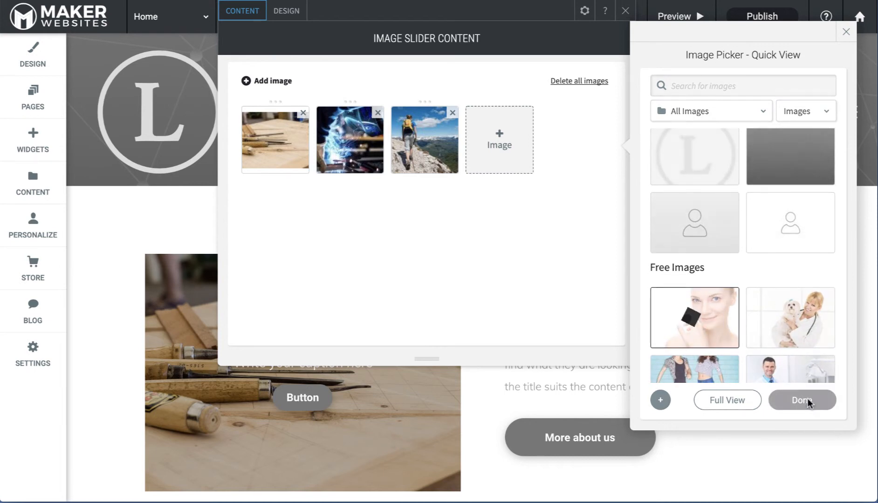
{"action": "left_click", "coordinate": [801, 400]}
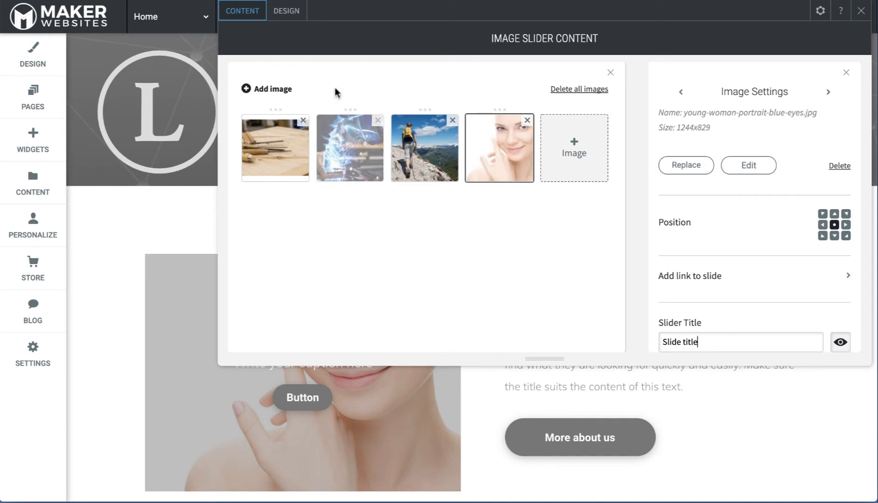
- Change the slider's layout to the one with a caption bar along the bottom of the image
{"action": "left_click", "coordinate": [287, 13]}
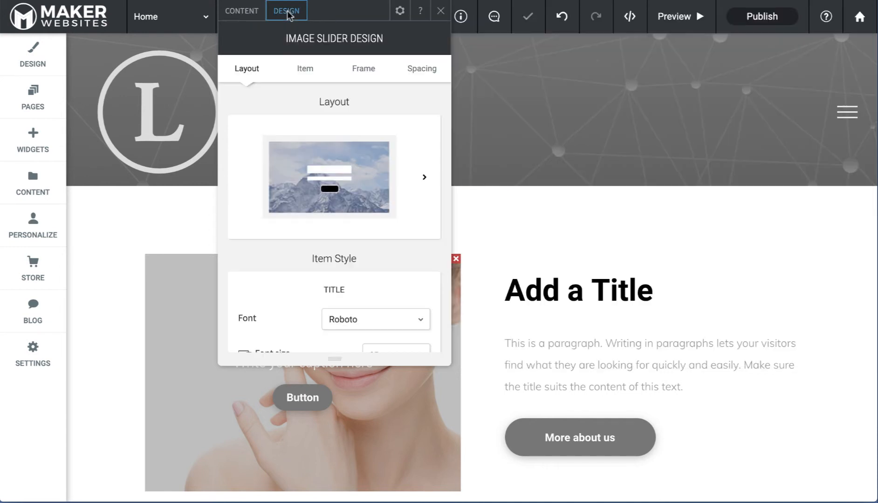
{"action": "left_click", "coordinate": [360, 186]}
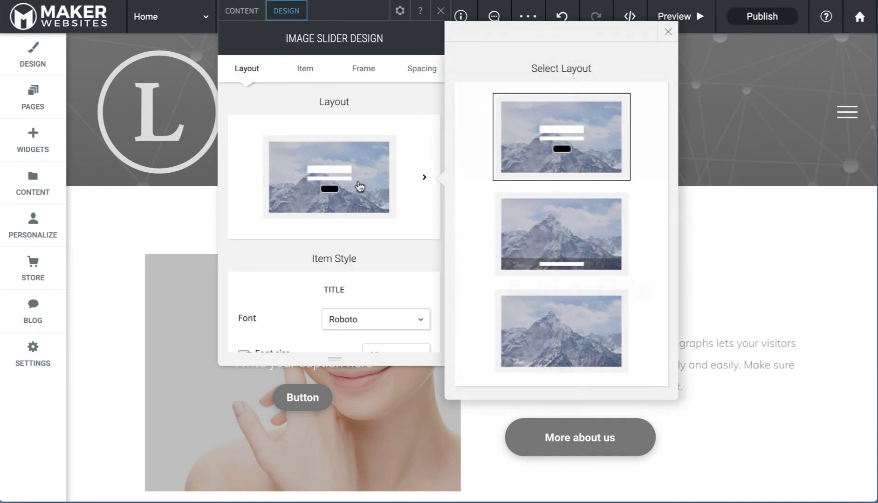
{"action": "left_click", "coordinate": [574, 218]}
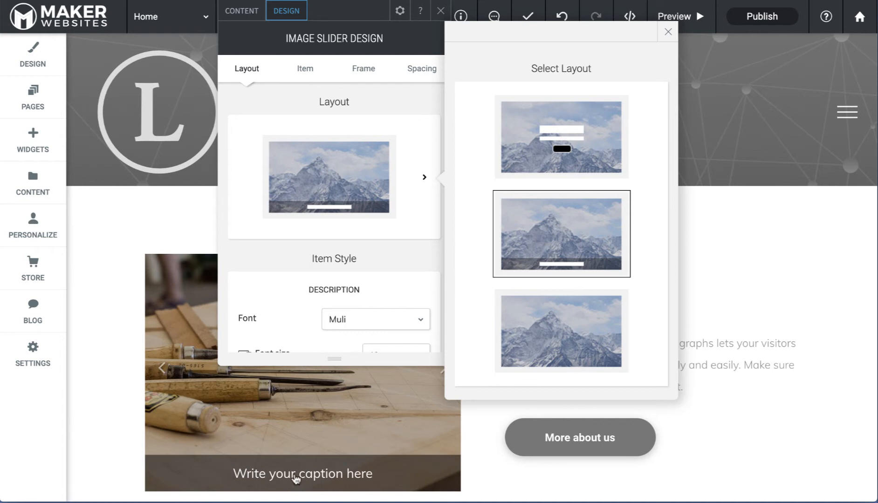
- View the woodworking slide's image settings, including its link and caption options
{"action": "left_click", "coordinate": [243, 12]}
{"action": "left_click", "coordinate": [277, 144]}
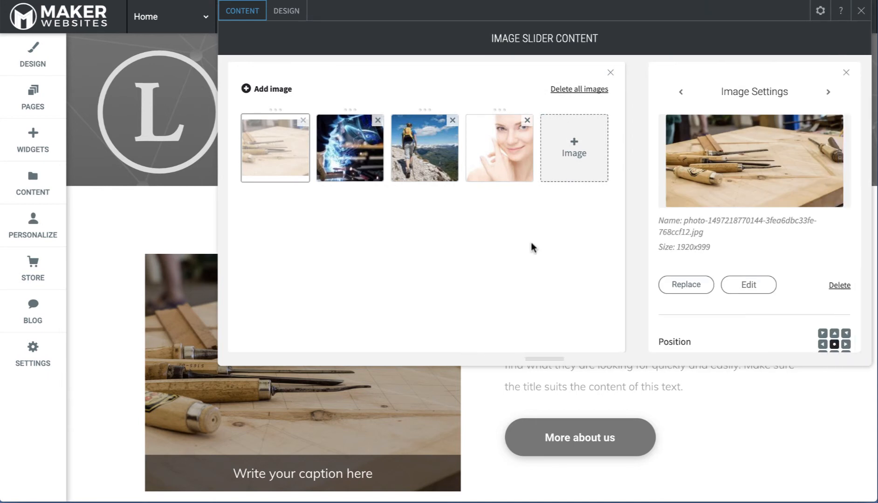
{"action": "scroll", "coordinate": [658, 296], "scroll_direction": "down", "scroll_amount": 4}
{"action": "scroll", "coordinate": [658, 293], "scroll_direction": "down", "scroll_amount": 2}
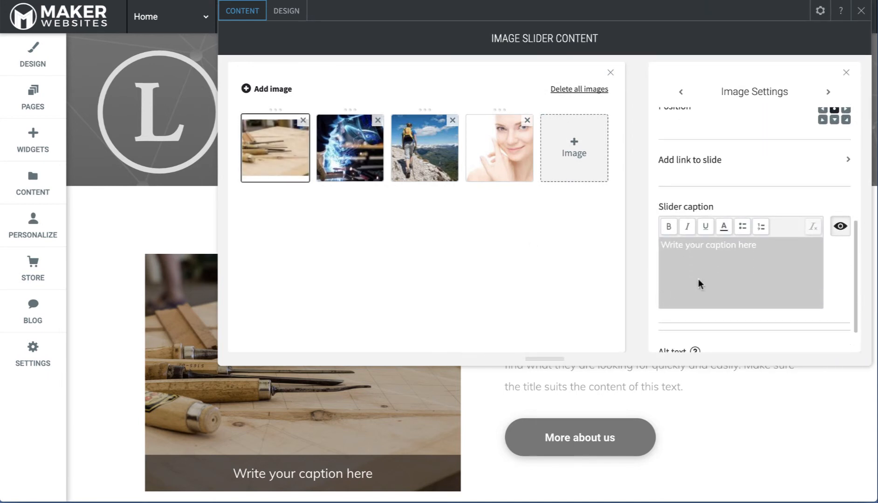
- Try the slider layout with centered title, caption and button, and return to the layout with the bottom caption bar
{"action": "left_click", "coordinate": [292, 14]}
{"action": "scroll", "coordinate": [384, 229], "scroll_direction": "down", "scroll_amount": 2}
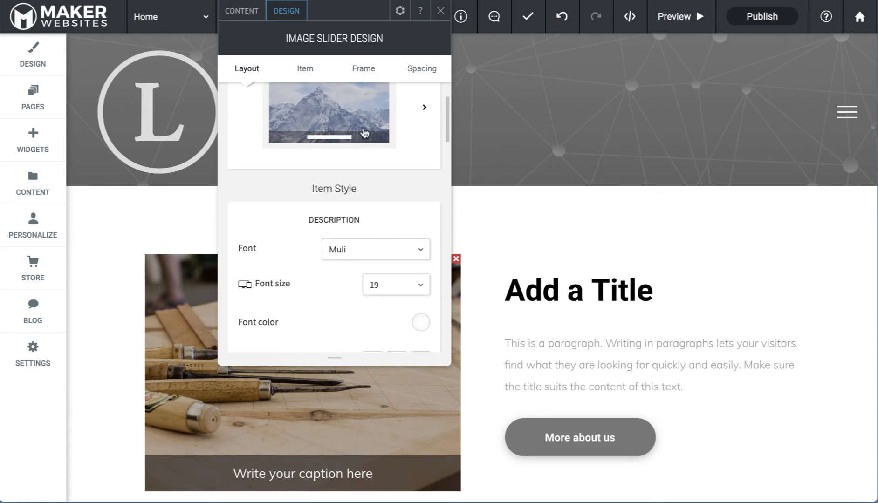
{"action": "left_click", "coordinate": [364, 134]}
{"action": "left_click", "coordinate": [573, 143]}
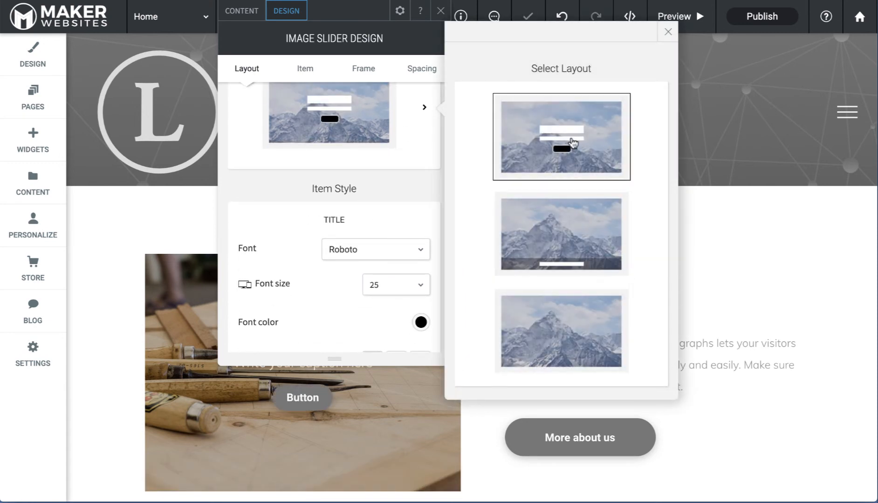
{"action": "left_click", "coordinate": [577, 231]}
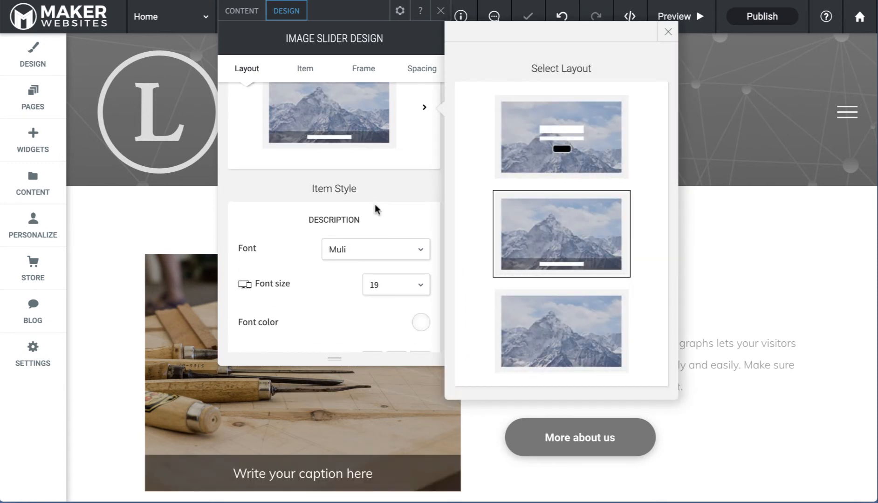
- Review the slider's description and frame style options, toggling Full Width on and back off
{"action": "scroll", "coordinate": [375, 207], "scroll_direction": "down", "scroll_amount": 2}
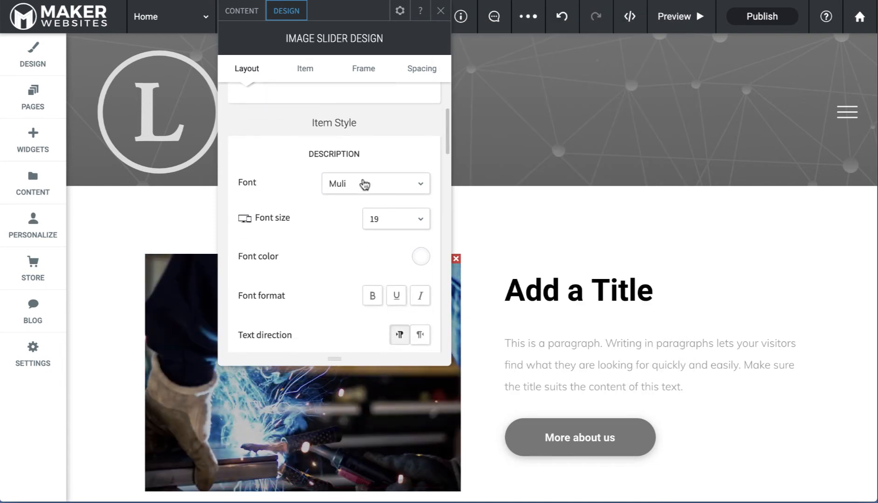
{"action": "scroll", "coordinate": [365, 186], "scroll_direction": "down", "scroll_amount": 2}
{"action": "scroll", "coordinate": [363, 190], "scroll_direction": "up", "scroll_amount": 3}
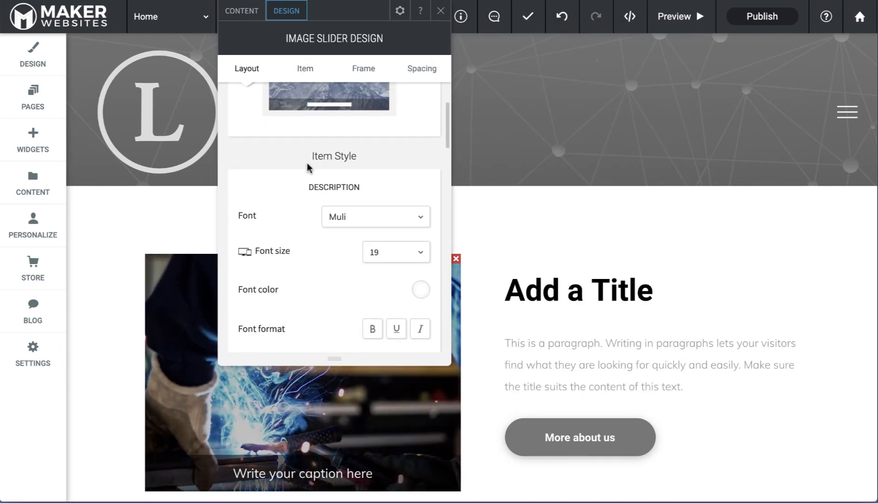
{"action": "scroll", "coordinate": [325, 214], "scroll_direction": "down", "scroll_amount": 5}
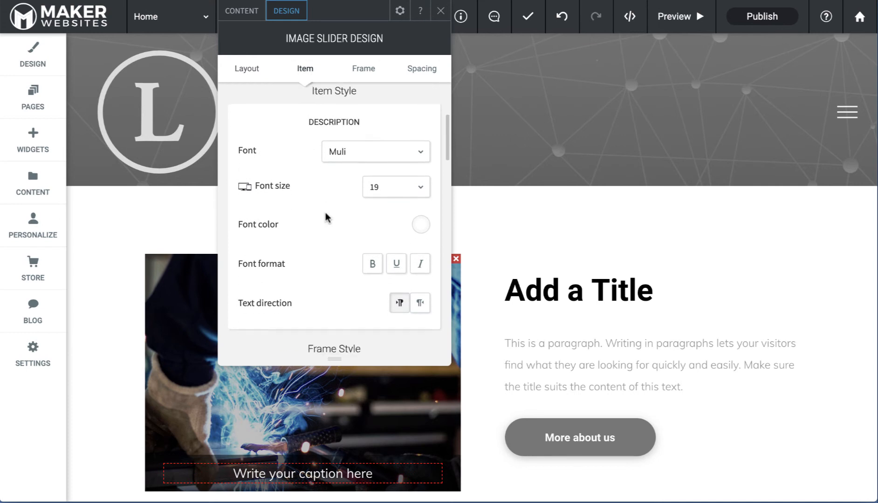
{"action": "scroll", "coordinate": [325, 216], "scroll_direction": "down", "scroll_amount": 2}
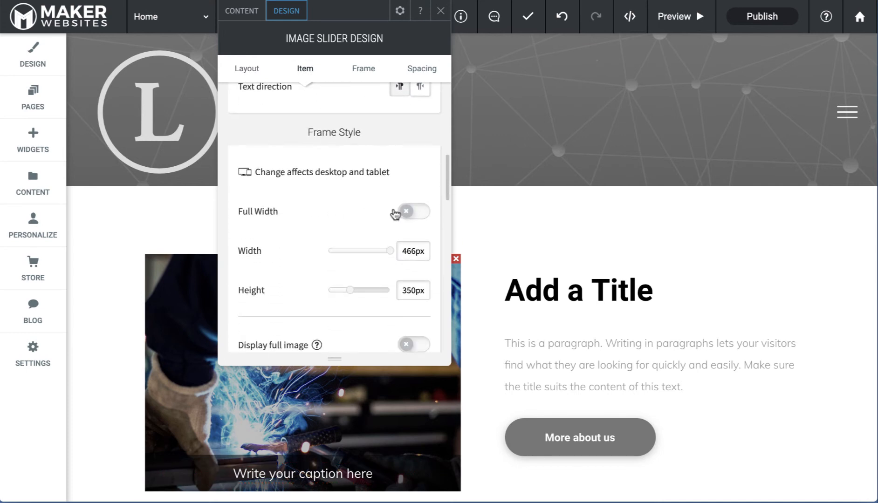
{"action": "left_click", "coordinate": [419, 211]}
{"action": "left_click", "coordinate": [420, 211]}
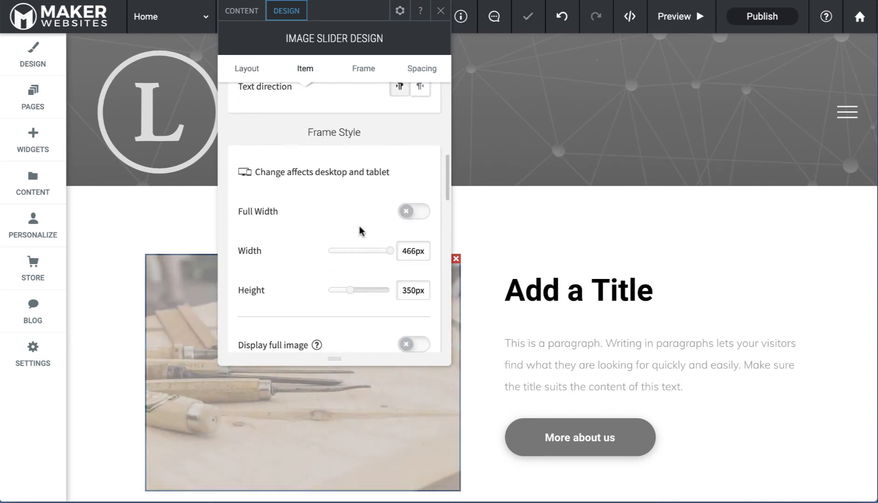
{"action": "scroll", "coordinate": [349, 232], "scroll_direction": "down", "scroll_amount": 3}
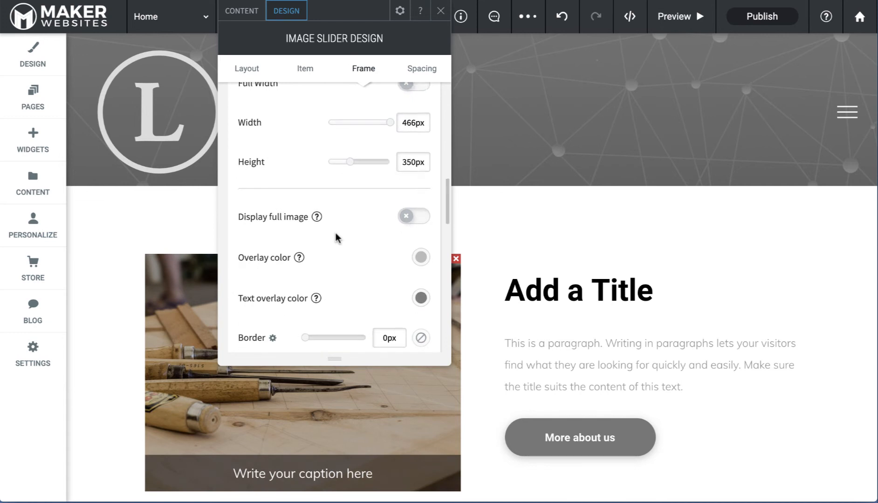
{"action": "scroll", "coordinate": [335, 233], "scroll_direction": "down", "scroll_amount": 1}
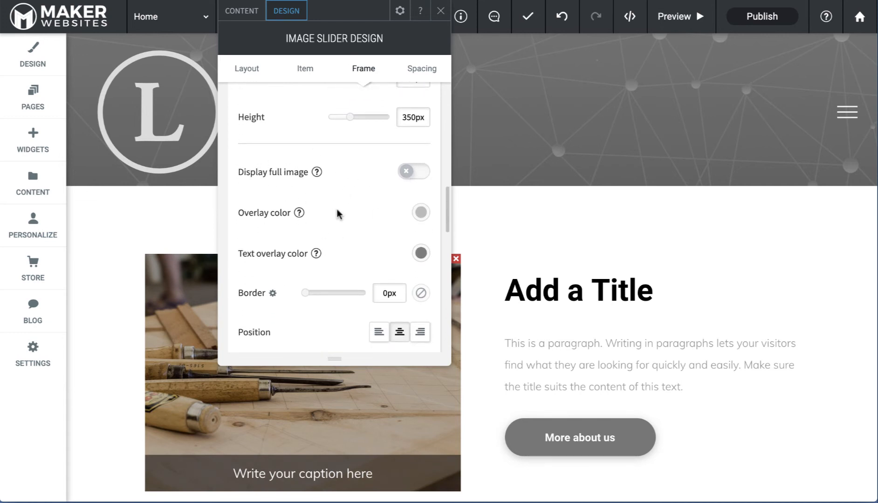
- Try font sizes 72 and 10 for the slider's caption text, and restore the size to 19
{"action": "scroll", "coordinate": [337, 214], "scroll_direction": "up", "scroll_amount": 10}
{"action": "scroll", "coordinate": [338, 214], "scroll_direction": "down", "scroll_amount": 2}
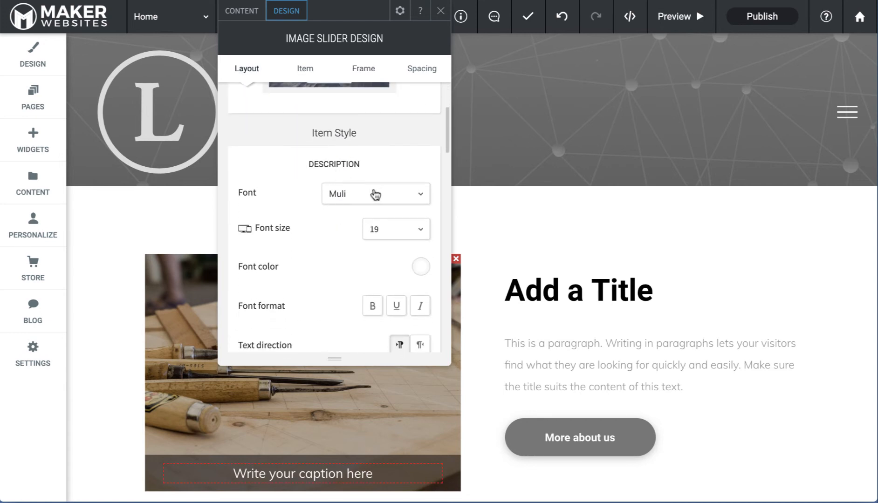
{"action": "left_click", "coordinate": [390, 224]}
{"action": "scroll", "coordinate": [394, 302], "scroll_direction": "down", "scroll_amount": 5}
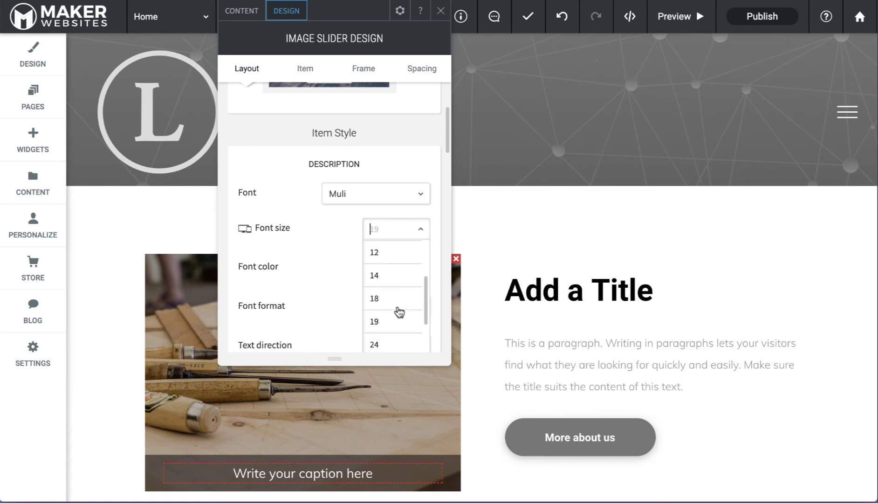
{"action": "left_click", "coordinate": [389, 333]}
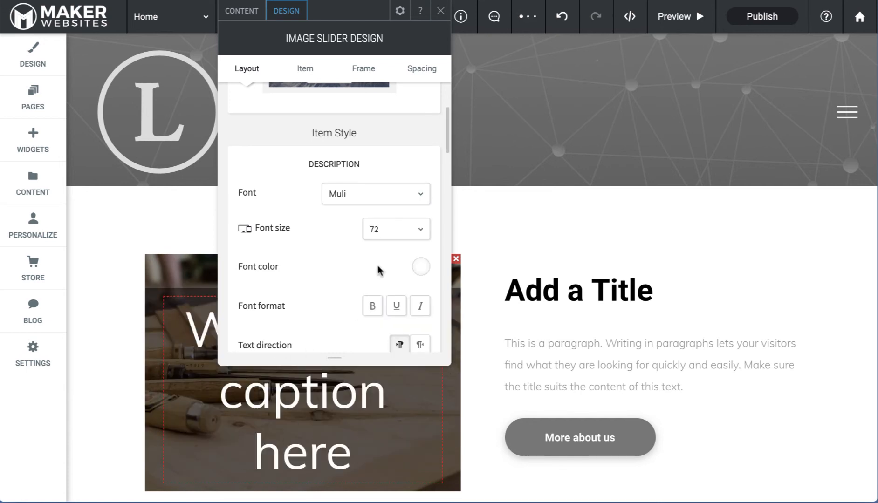
{"action": "left_click", "coordinate": [394, 228]}
{"action": "left_click", "coordinate": [397, 304]}
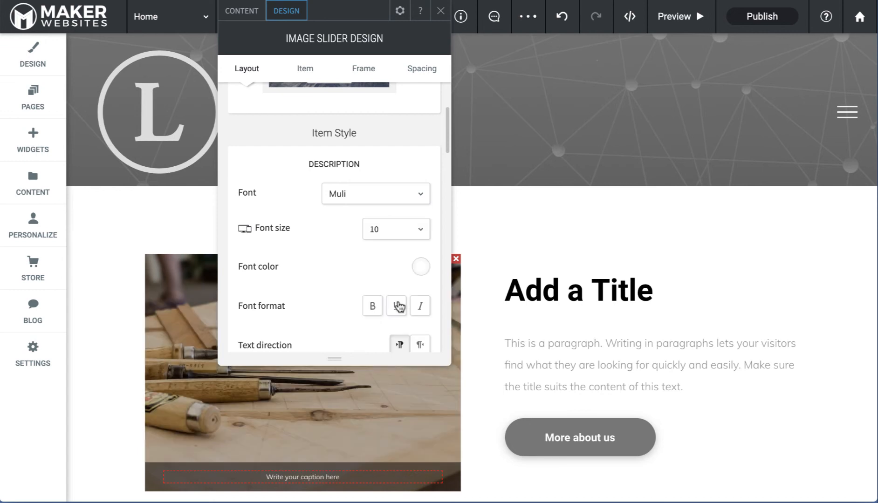
{"action": "left_click", "coordinate": [398, 228]}
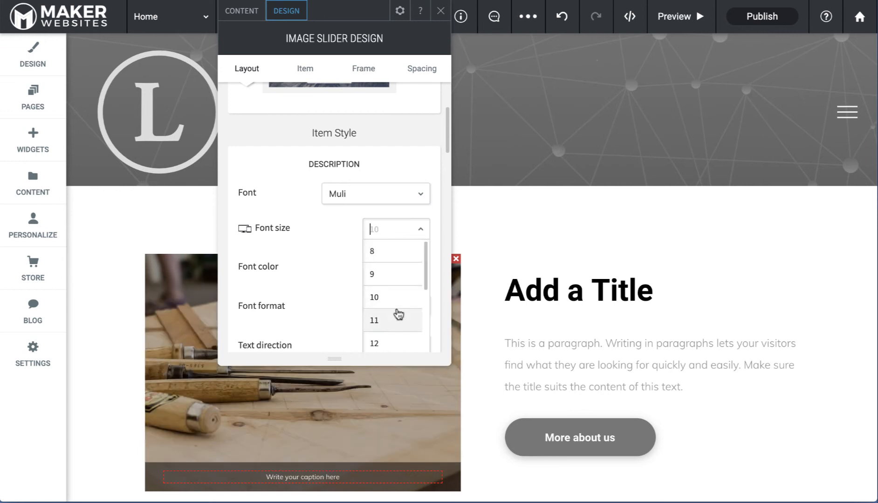
{"action": "scroll", "coordinate": [398, 314], "scroll_direction": "down", "scroll_amount": 5}
{"action": "left_click", "coordinate": [398, 259]}
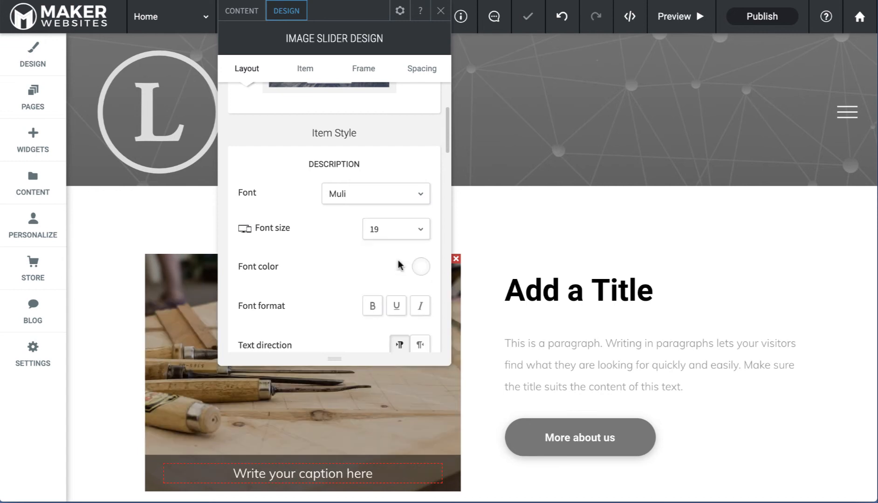
- Try the pink font color #e7056d on the slider's caption text, and restore it to white #ffffff
{"action": "left_click", "coordinate": [422, 268]}
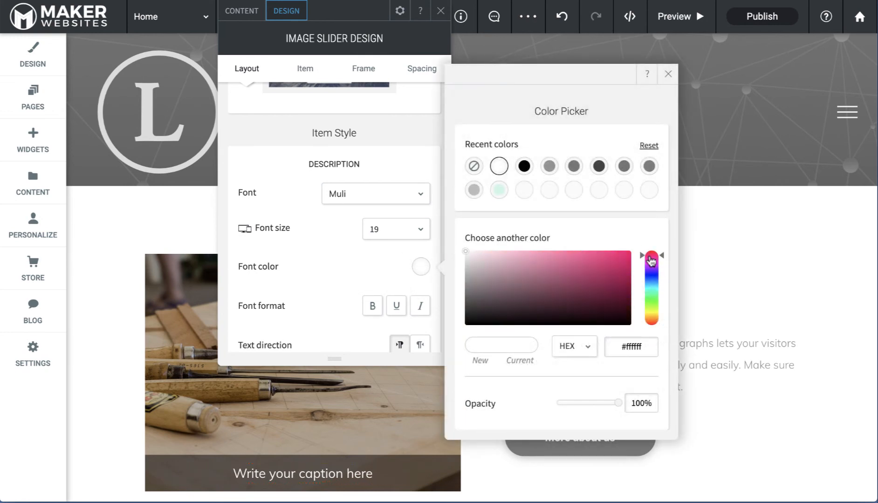
{"action": "left_click", "coordinate": [629, 259]}
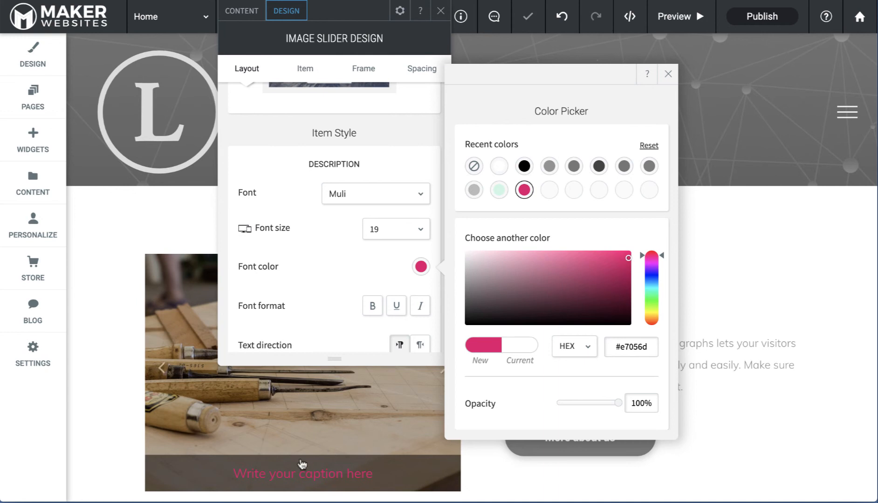
{"action": "left_click", "coordinate": [498, 168]}
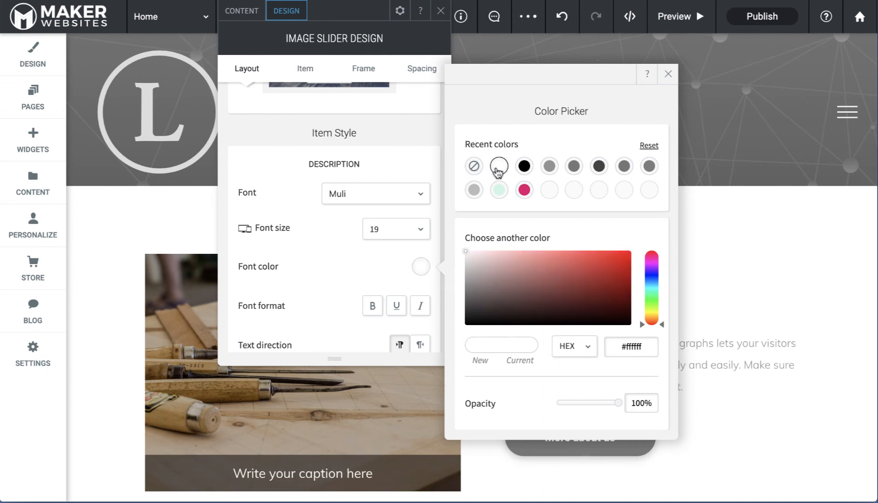
{"action": "left_click", "coordinate": [668, 73]}
- Look over the slider's text direction and frame size settings, and close the slider's design settings
{"action": "scroll", "coordinate": [362, 317], "scroll_direction": "down", "scroll_amount": 3}
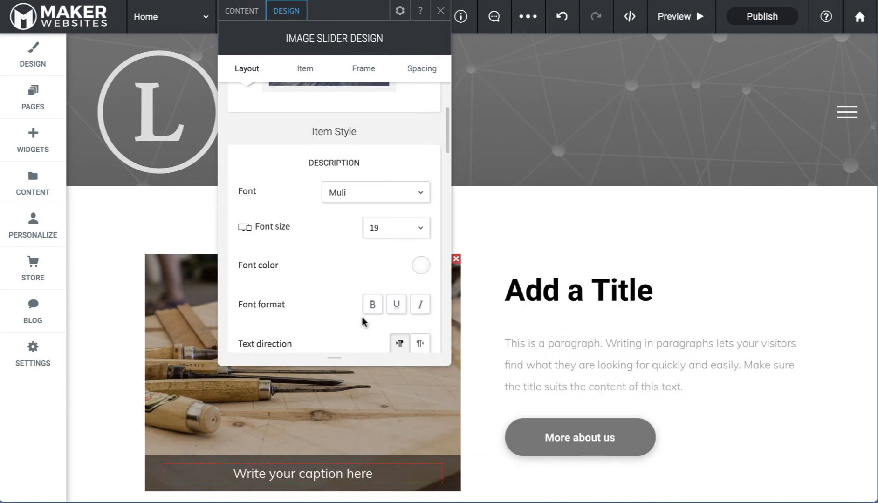
{"action": "scroll", "coordinate": [362, 318], "scroll_direction": "down", "scroll_amount": 2}
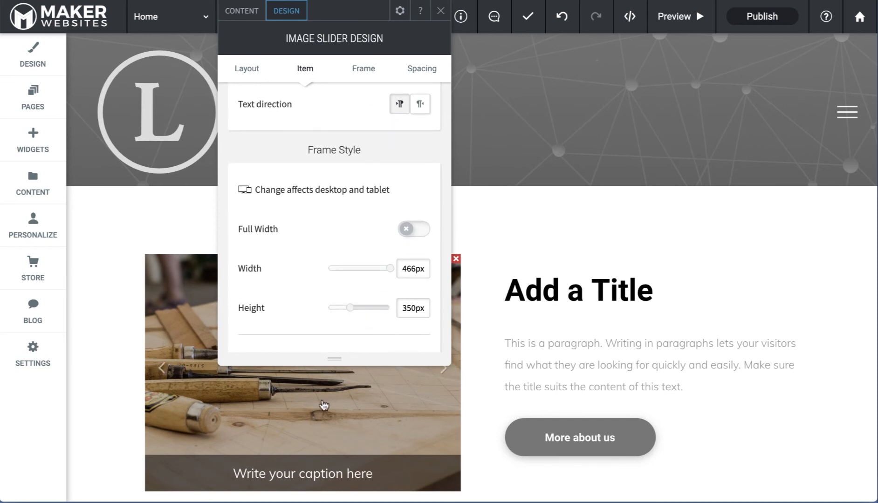
{"action": "left_click", "coordinate": [440, 12]}
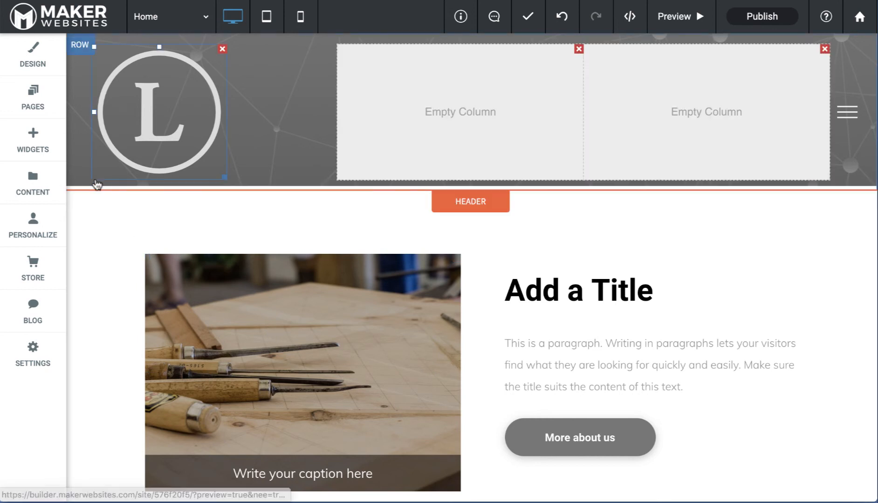
- Search the widgets for "image" and place an Icon widget directly below the "Add a Title" heading
{"action": "left_click", "coordinate": [33, 141]}
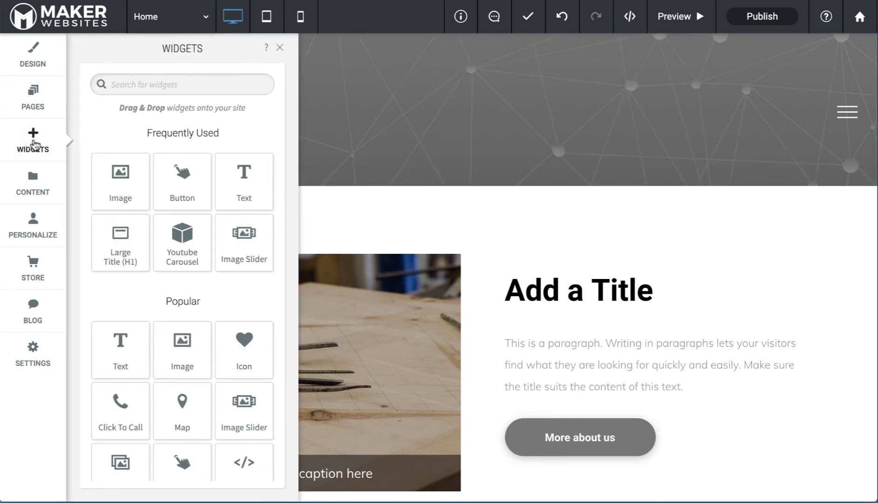
{"action": "scroll", "coordinate": [137, 201], "scroll_direction": "down", "scroll_amount": 10}
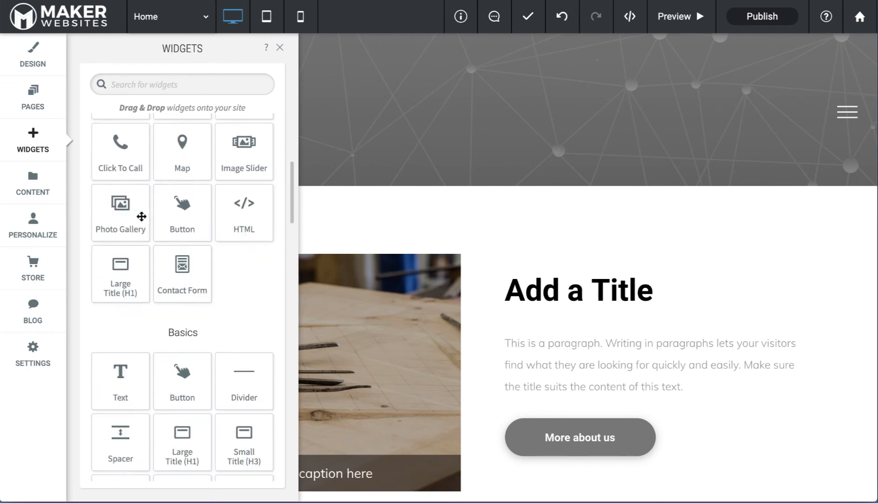
{"action": "scroll", "coordinate": [141, 210], "scroll_direction": "up", "scroll_amount": 9}
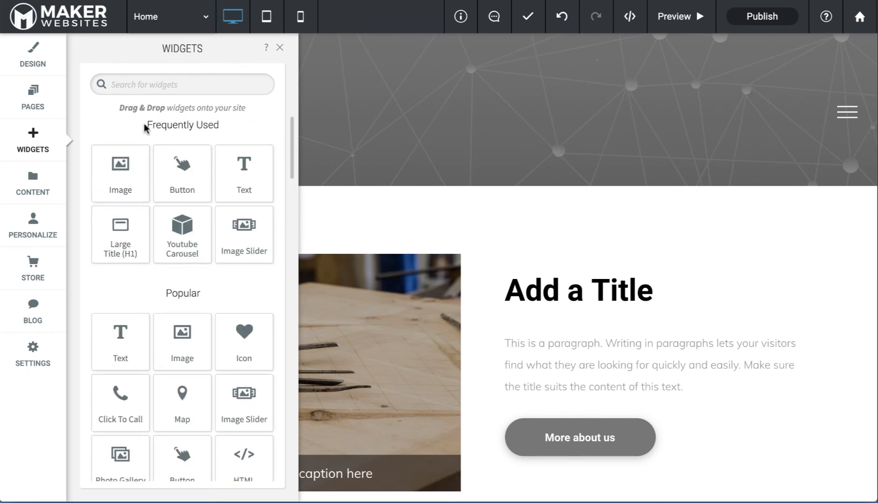
{"action": "type", "text": "image"}
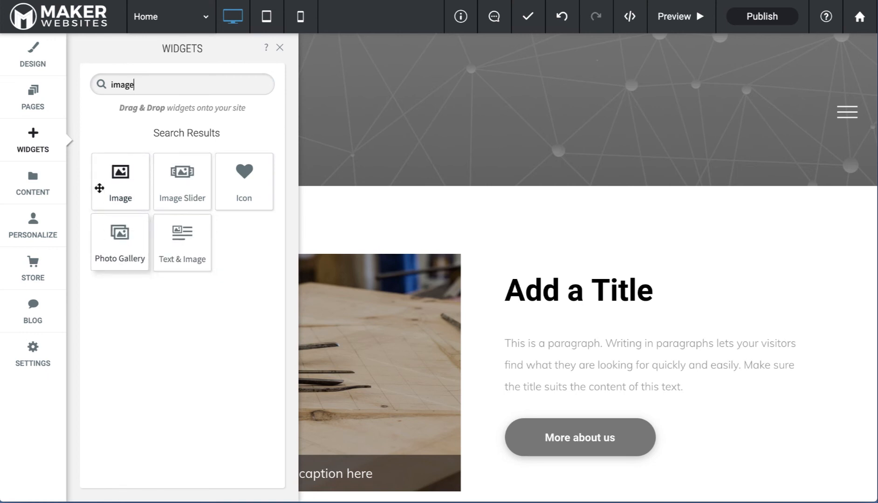
{"action": "left_click_drag", "start_coordinate": [243, 179], "coordinate": [554, 329]}
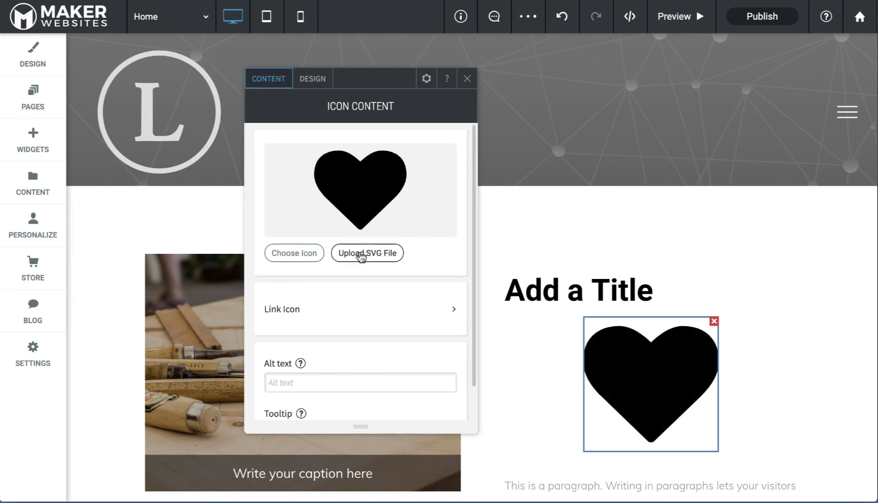
- Replace the heart icon with the desktop monitor icon, and view its link, alt text and tooltip options
{"action": "left_click", "coordinate": [364, 218]}
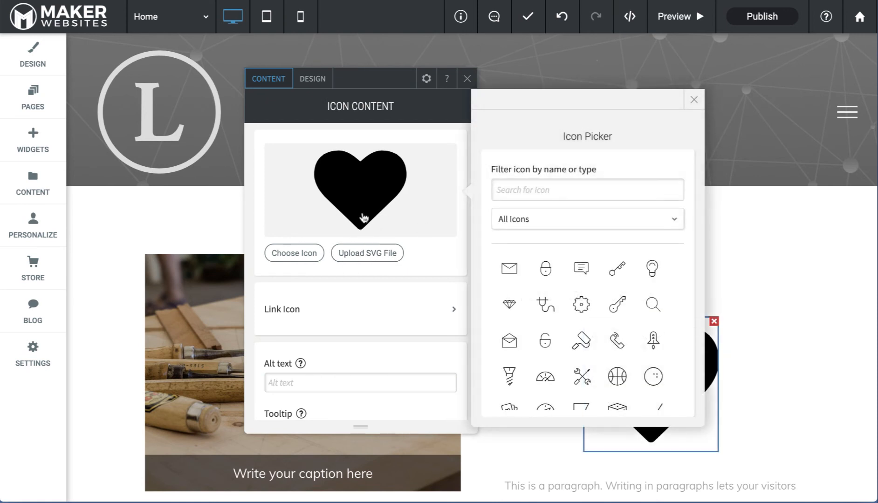
{"action": "scroll", "coordinate": [580, 305], "scroll_direction": "down", "scroll_amount": 3}
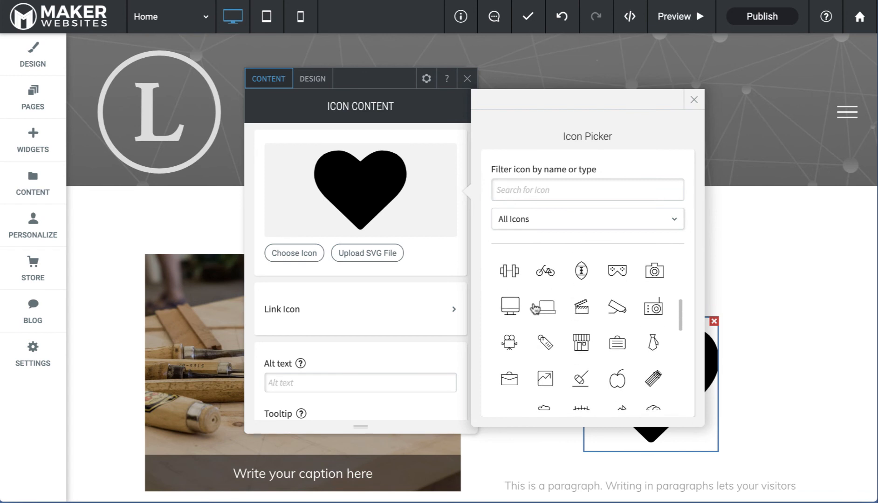
{"action": "left_click", "coordinate": [508, 306]}
{"action": "scroll", "coordinate": [347, 324], "scroll_direction": "down", "scroll_amount": 1}
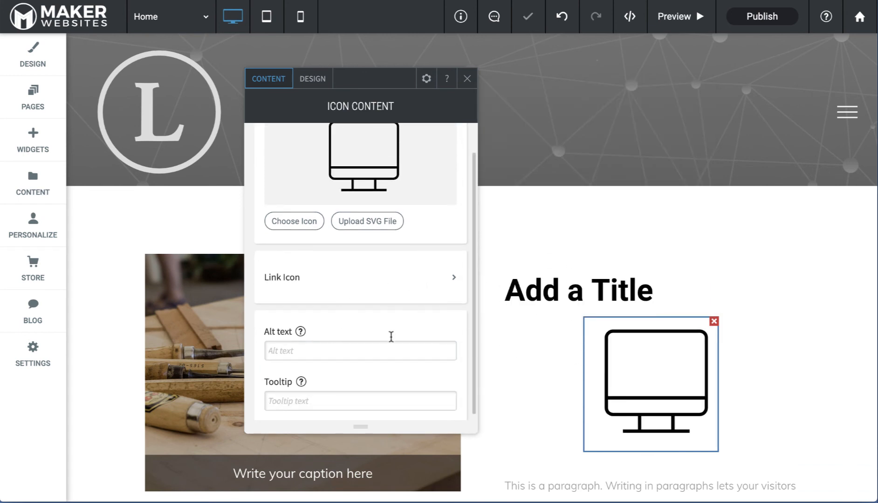
{"action": "scroll", "coordinate": [391, 337], "scroll_direction": "down", "scroll_amount": 1}
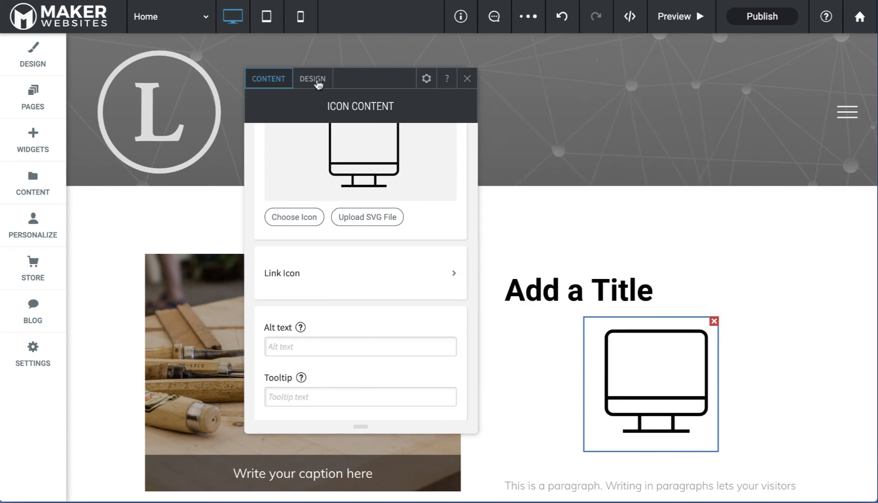
- Change the icon's layout to the one with a thin circular outline
{"action": "left_click", "coordinate": [317, 79]}
{"action": "left_click", "coordinate": [359, 231]}
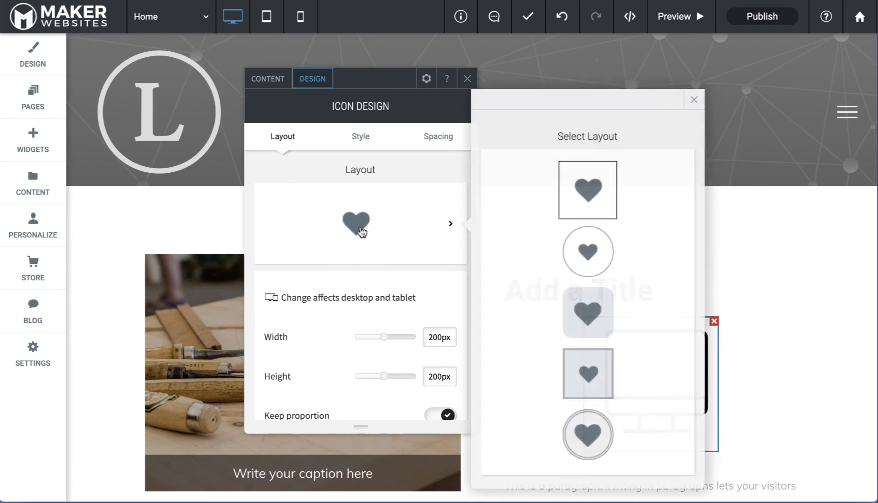
{"action": "left_click", "coordinate": [581, 253]}
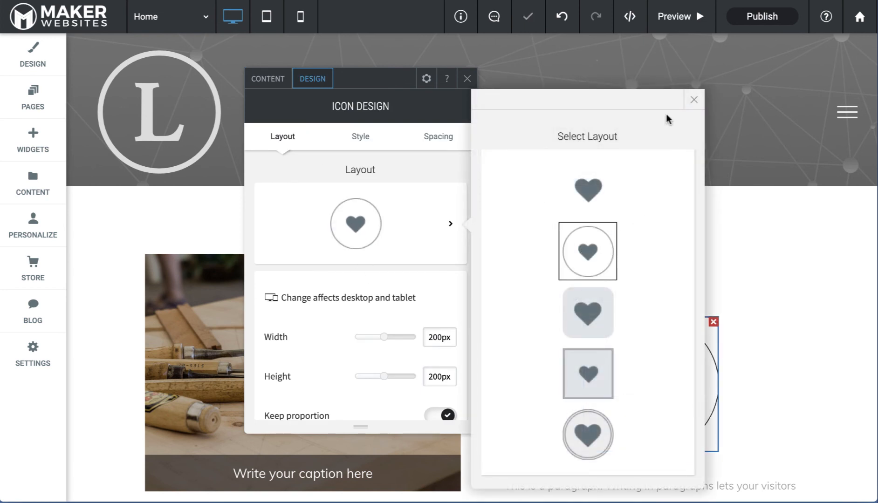
- Change the icon's layout to the filled square with rounded corners and no border
{"action": "left_click", "coordinate": [694, 100]}
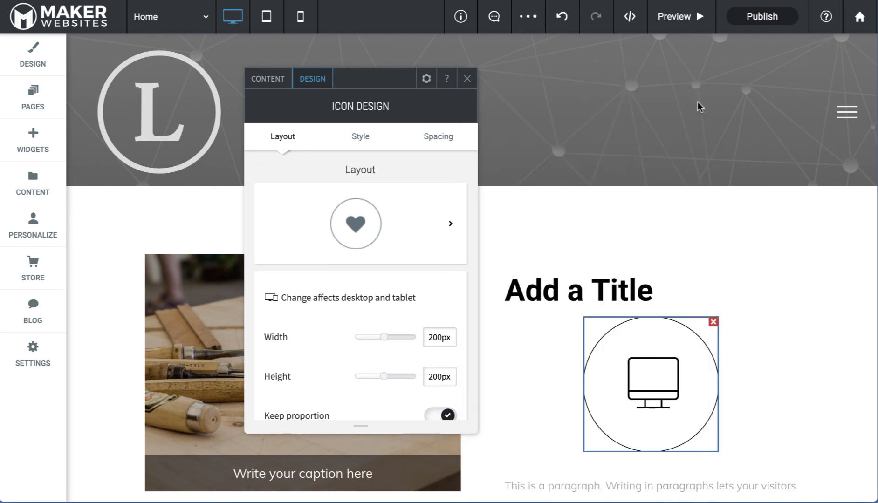
{"action": "left_click", "coordinate": [378, 229]}
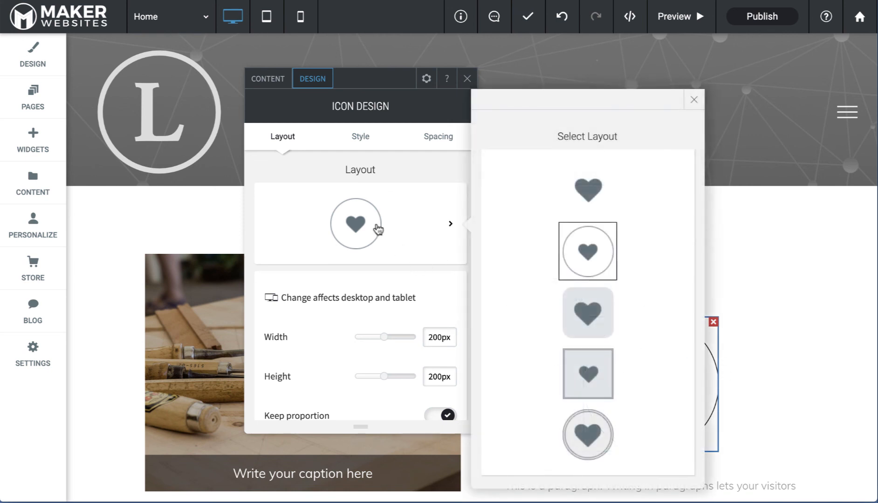
{"action": "left_click", "coordinate": [583, 313]}
{"action": "left_click", "coordinate": [691, 101]}
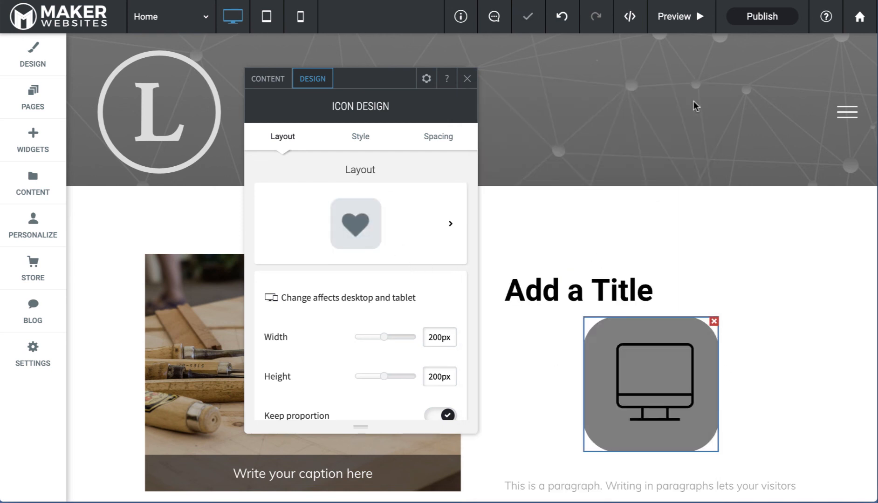
- Look over the icon's size, colour and spacing settings, and close the icon's design settings
{"action": "scroll", "coordinate": [352, 337], "scroll_direction": "down", "scroll_amount": 4}
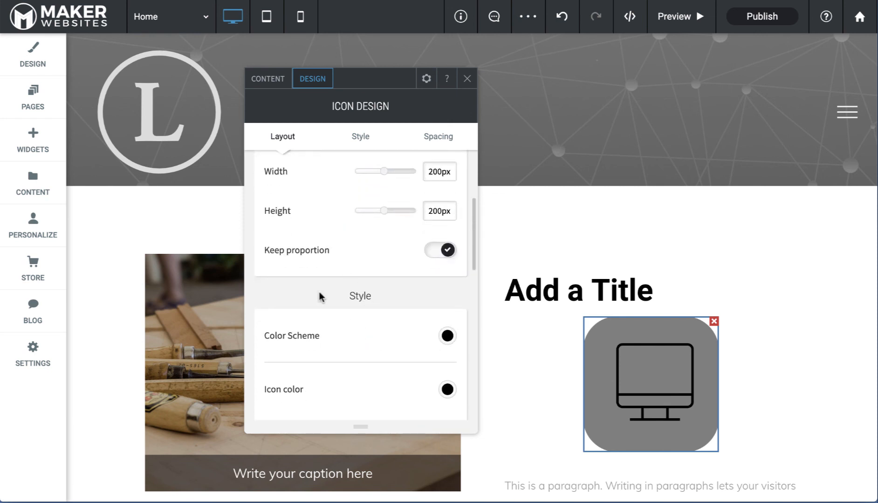
{"action": "scroll", "coordinate": [339, 372], "scroll_direction": "down", "scroll_amount": 10}
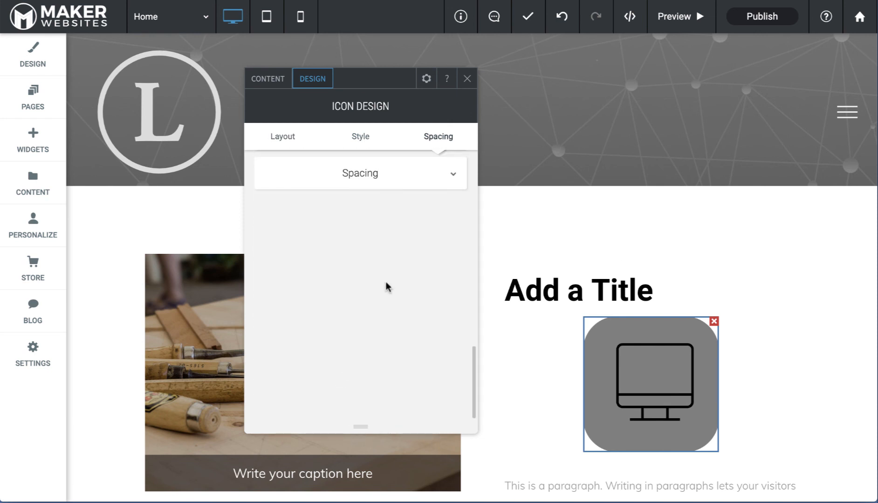
{"action": "left_click", "coordinate": [468, 79]}
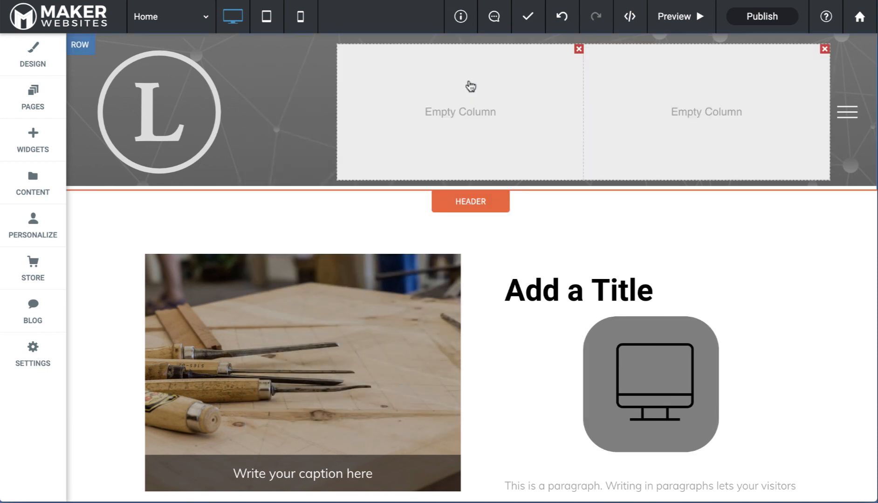